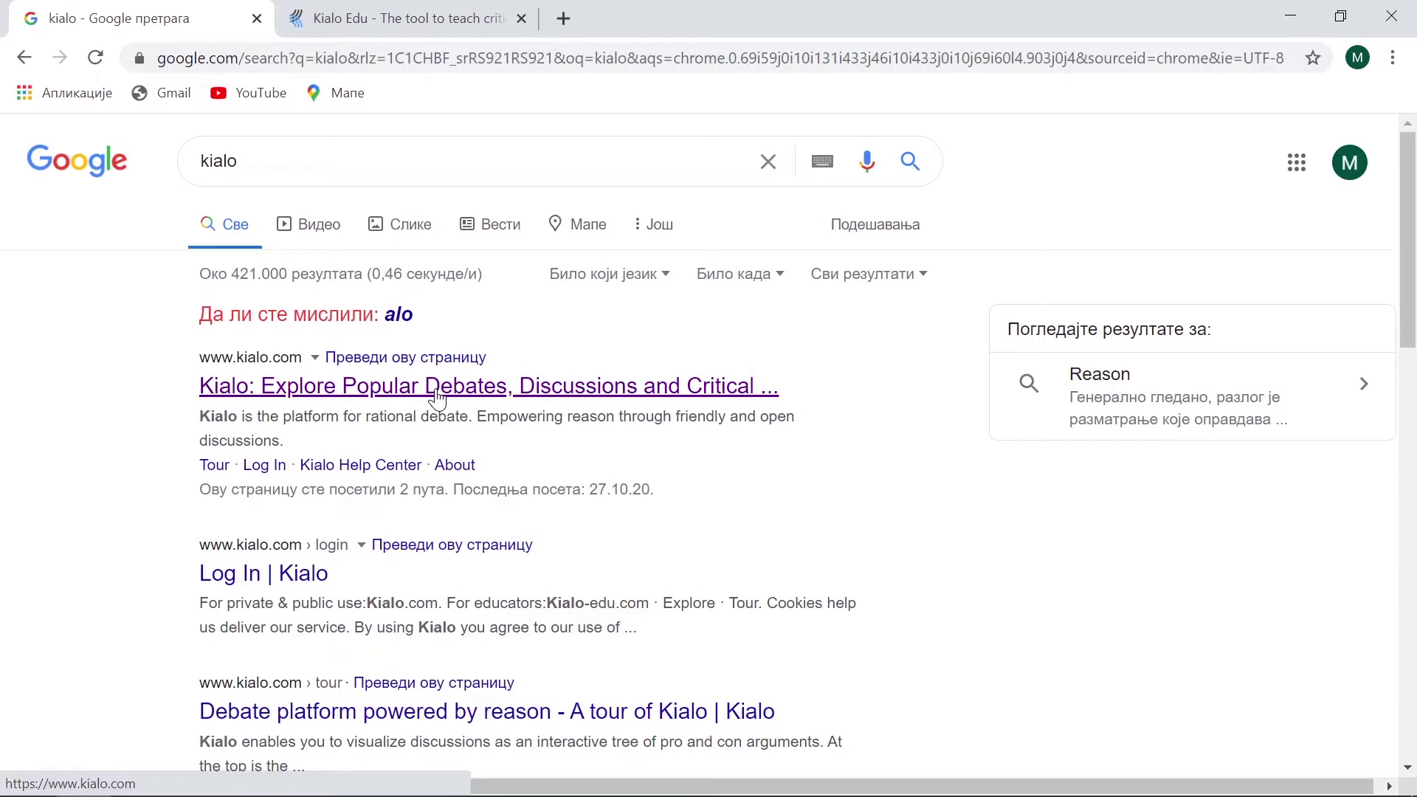
Open the Kialo homepage from the search results and look over the featured debates.
click(389, 397)
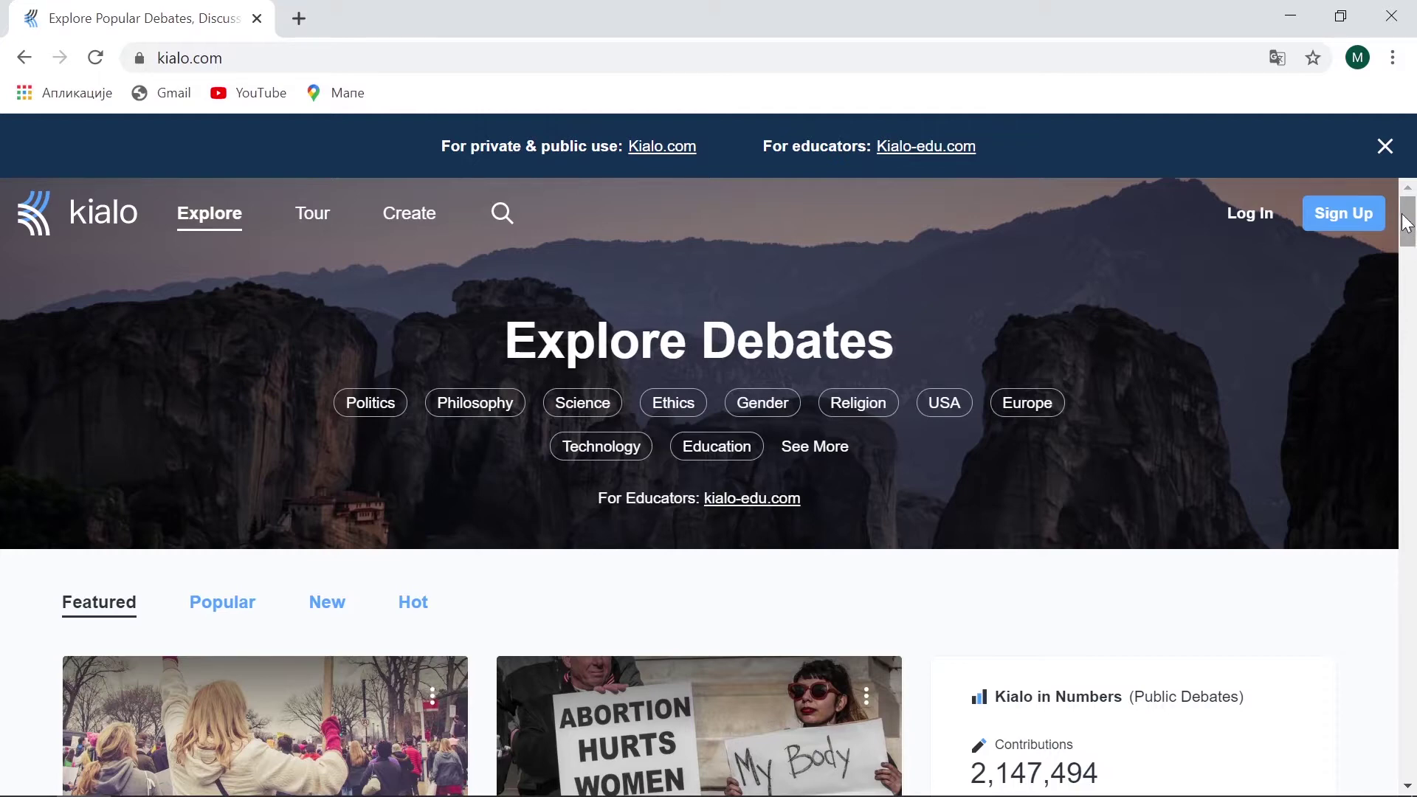
scroll(1412, 243, down, 5)
scroll(788, 301, up, 3)
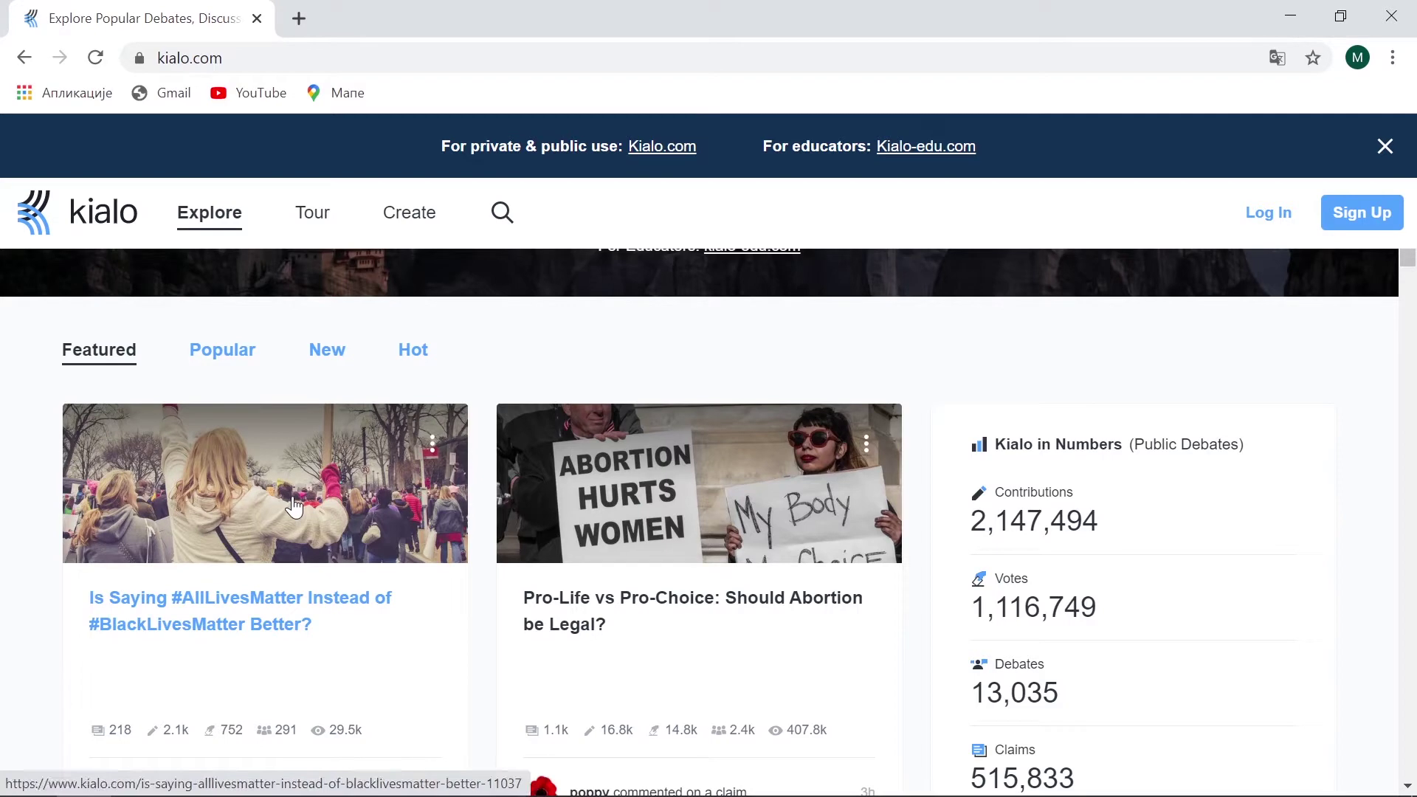
Browse the Popular, New and Hot debate listings in turn.
click(223, 349)
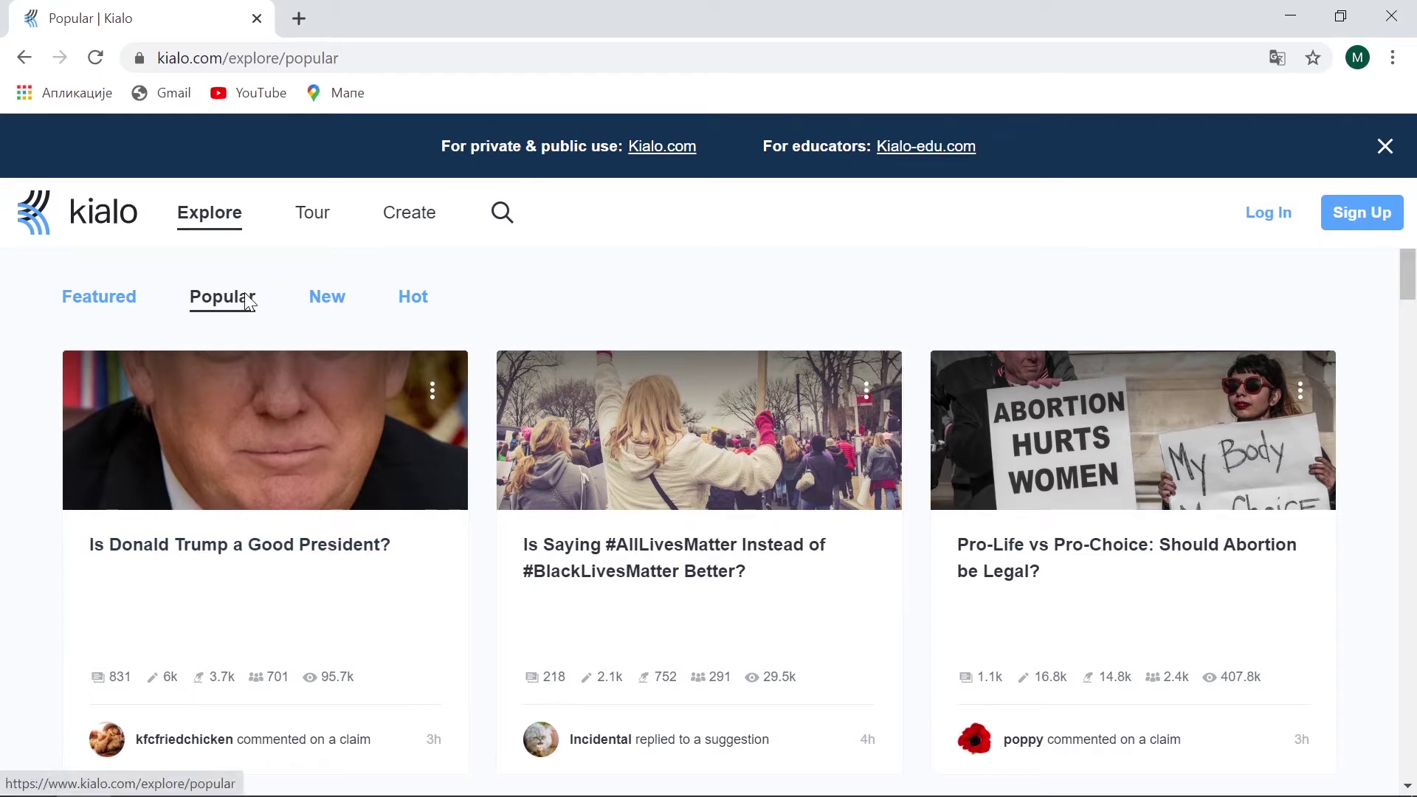
click(340, 297)
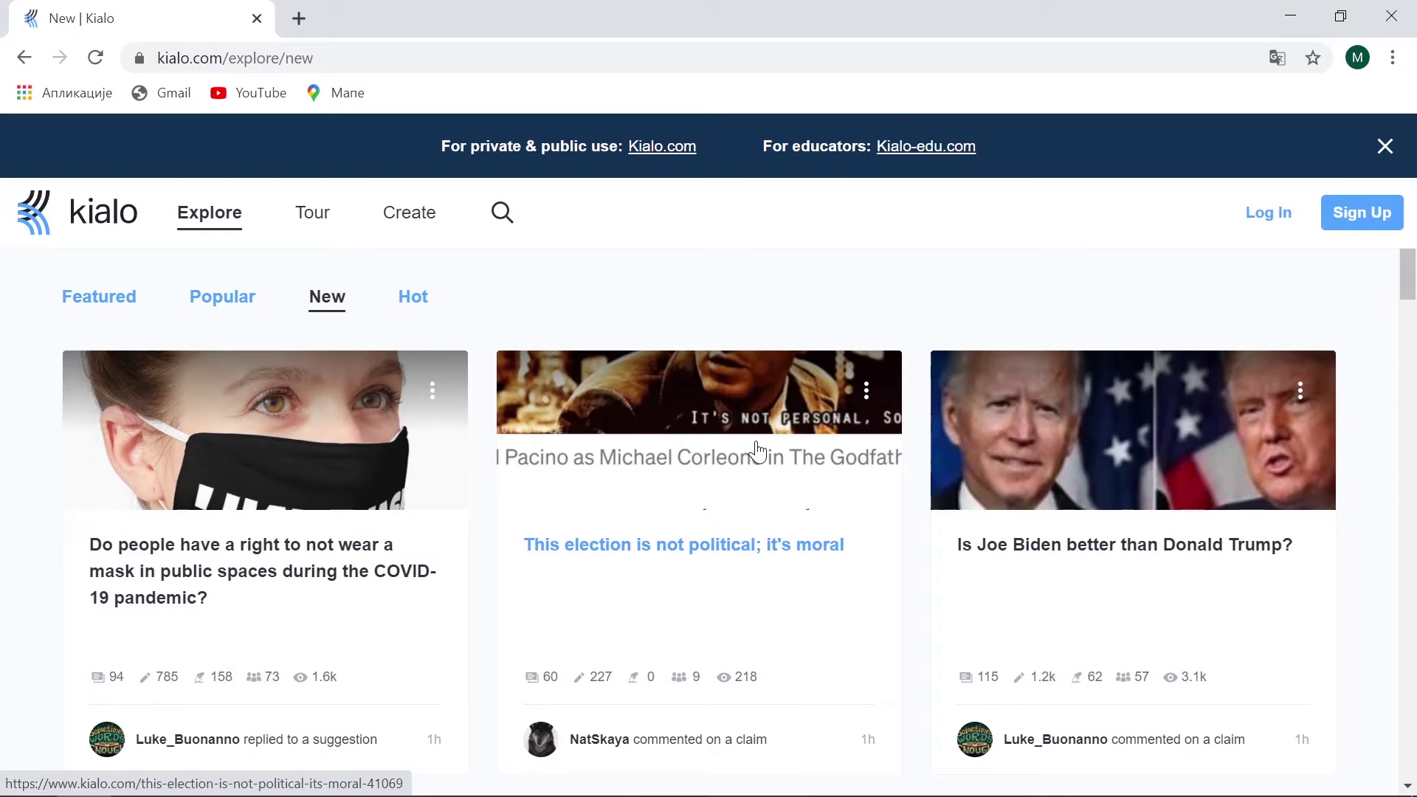
click(414, 302)
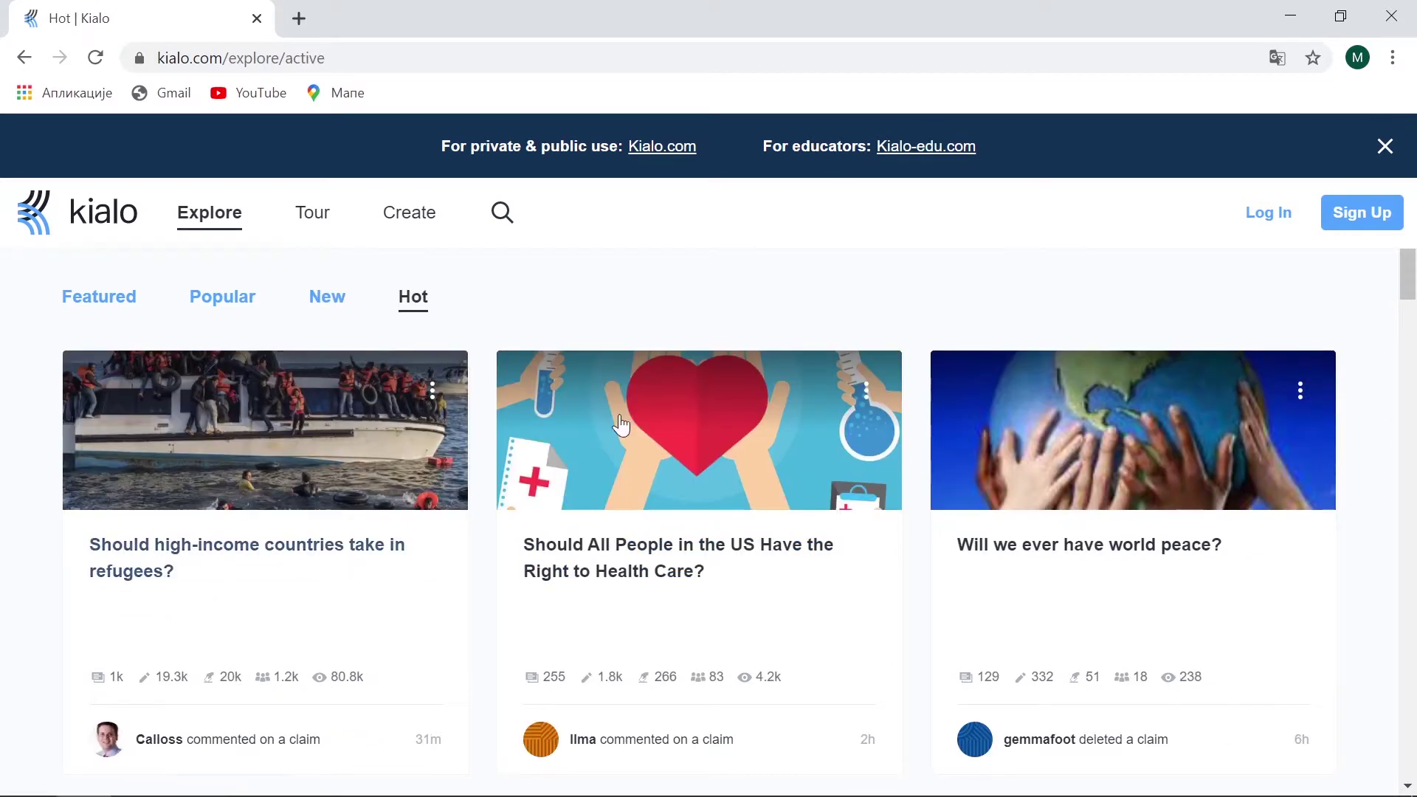
Open the hot debate "Should There Be An Age Limit On Voting?" and dismiss the introductory "New to Kialo?" video.
scroll(733, 441, down, 5)
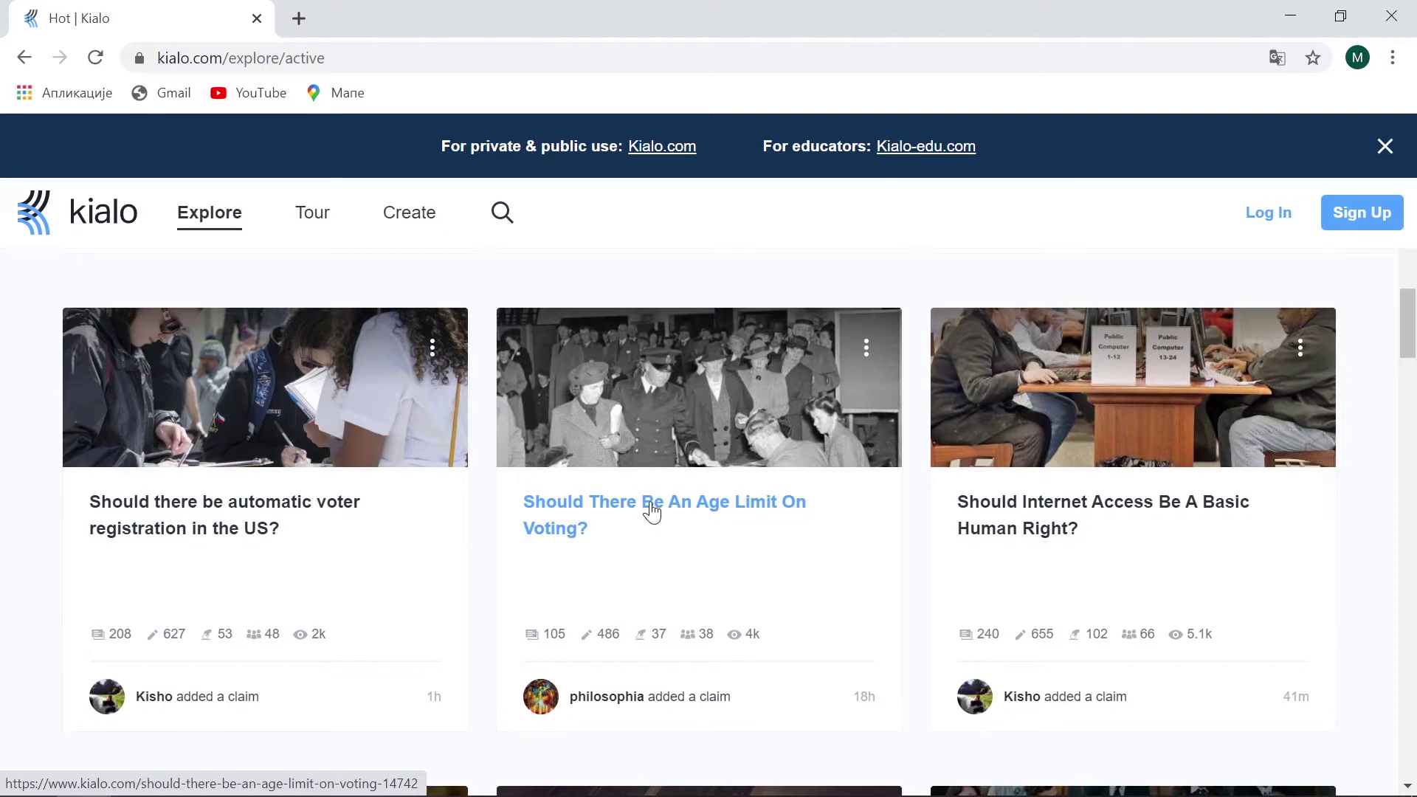
click(595, 517)
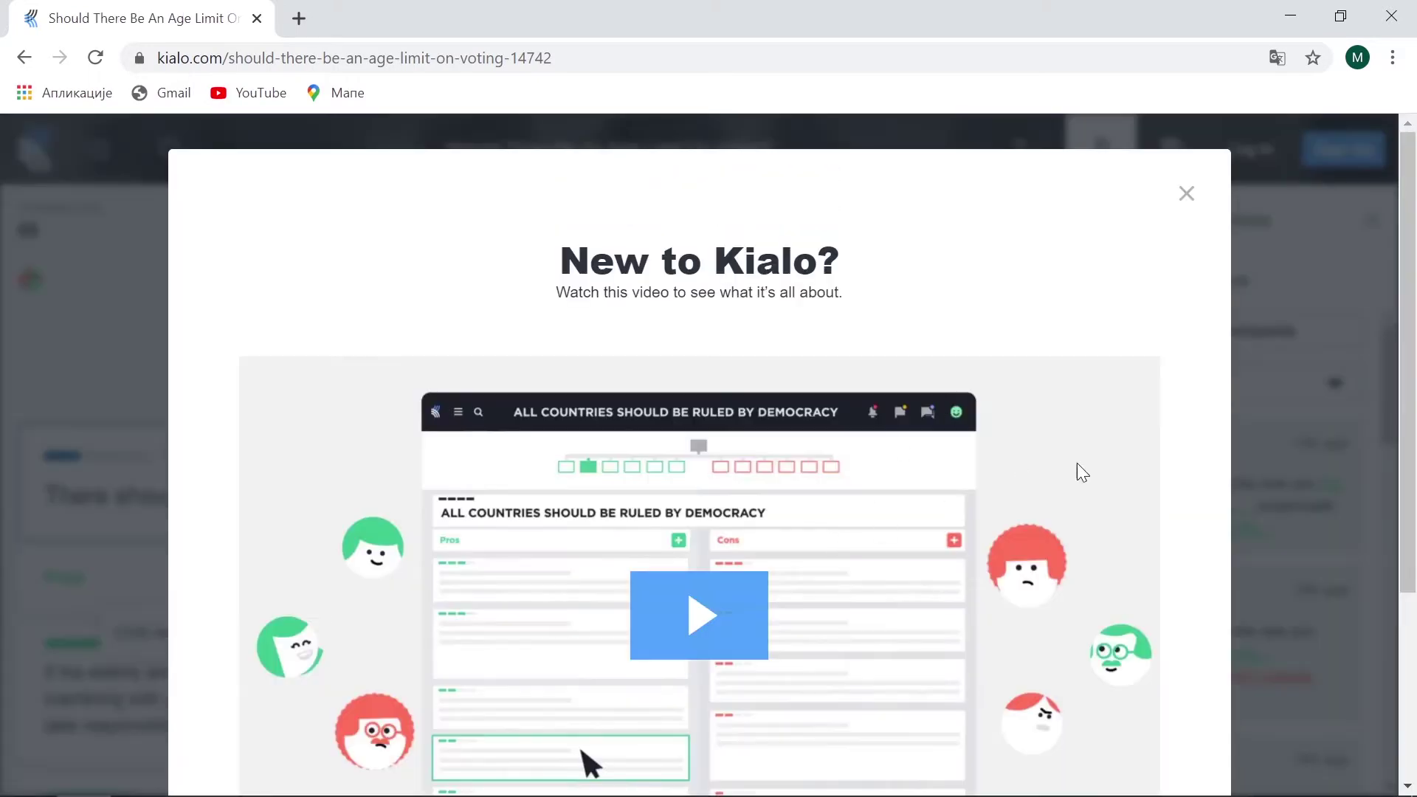
scroll(1082, 472, down, 3)
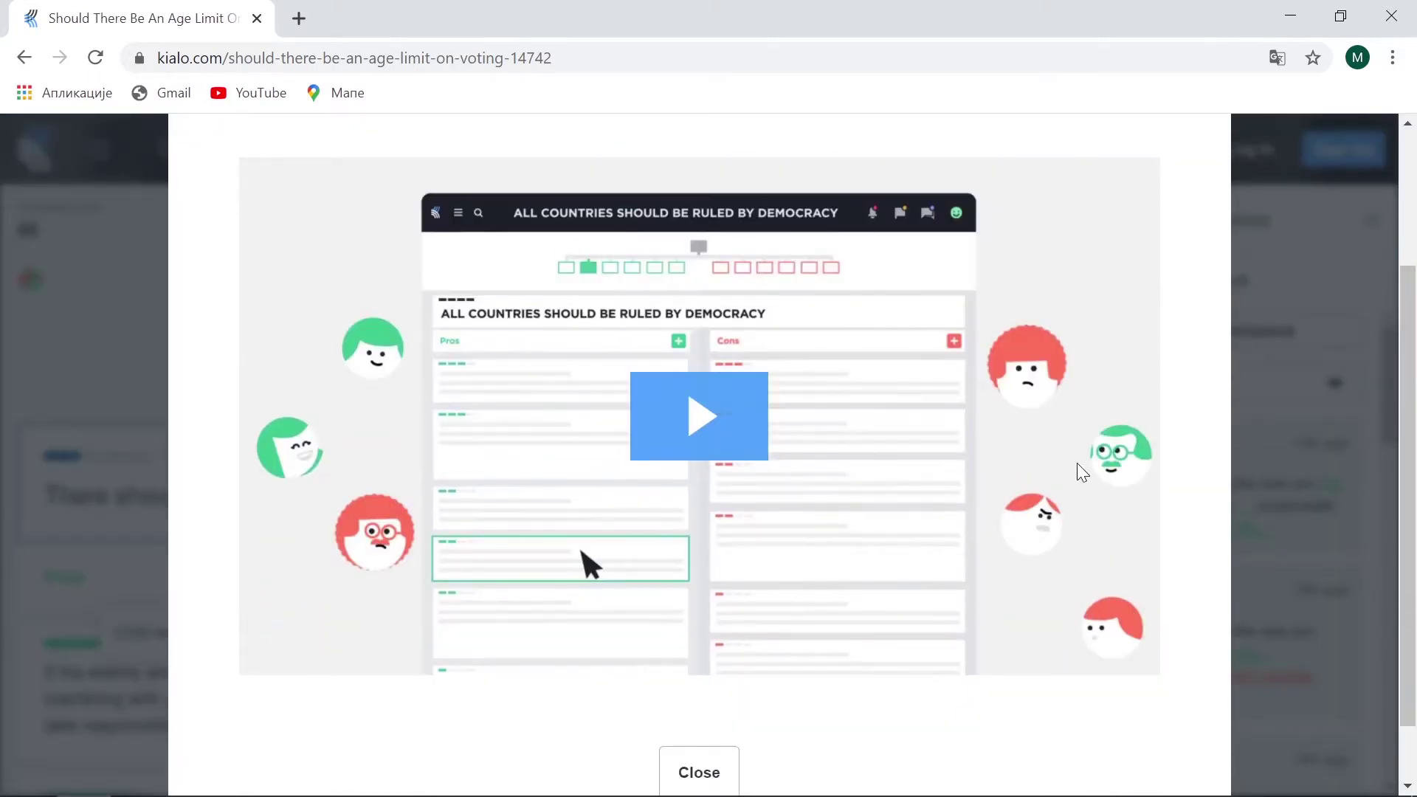
scroll(715, 485, up, 2)
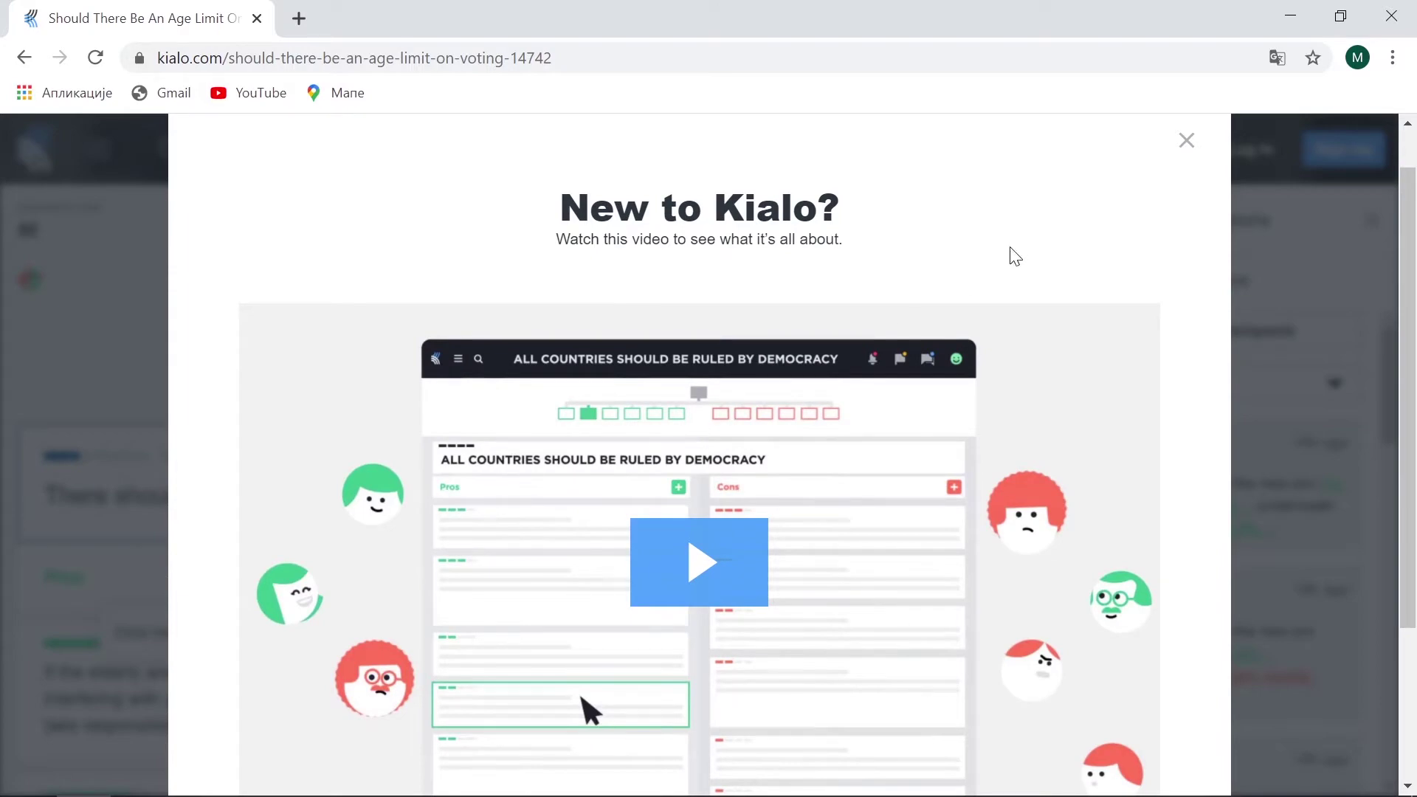
scroll(1013, 255, up, 1)
click(1186, 195)
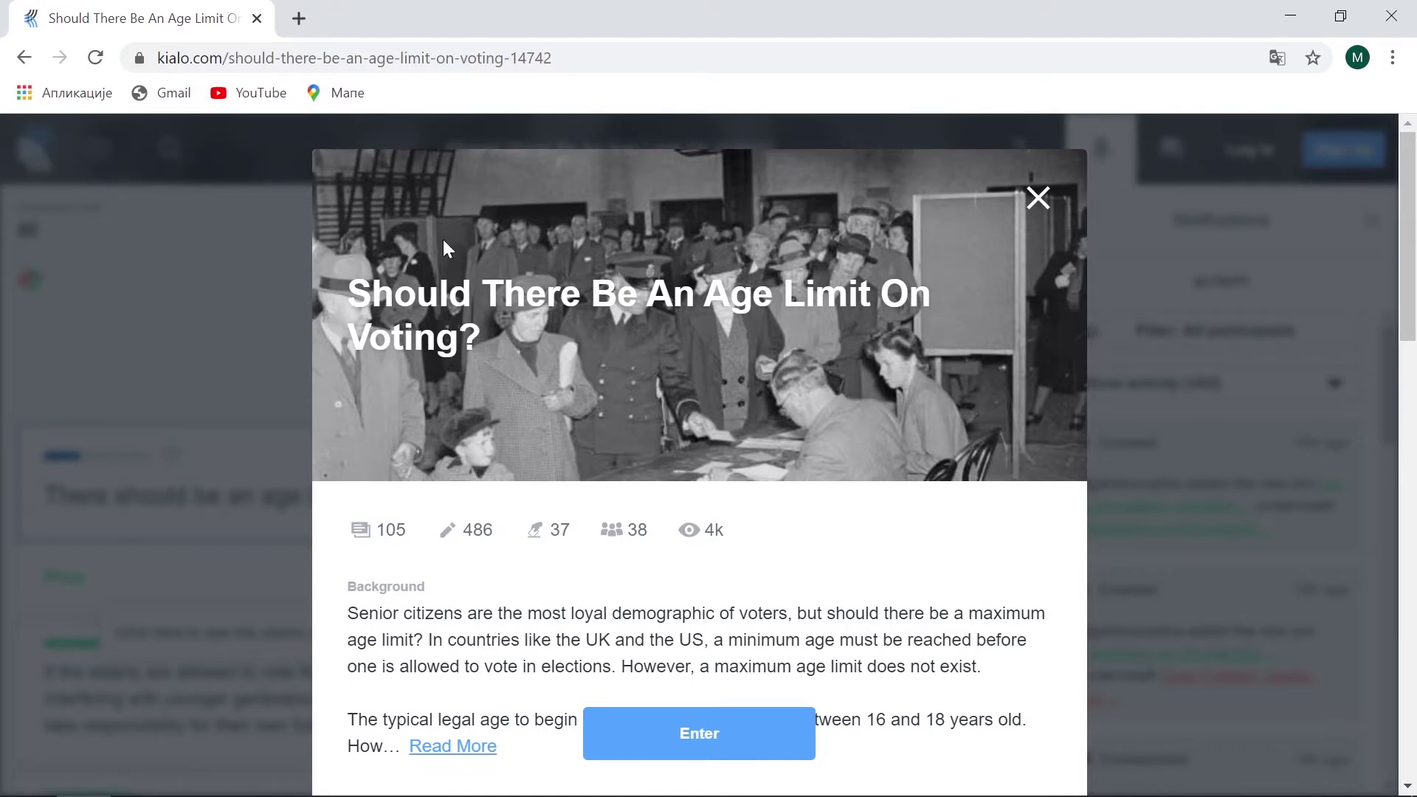
Examine the debate's overview, including its background text, discussion topology chart, tags and participant statistics.
scroll(649, 475, down, 6)
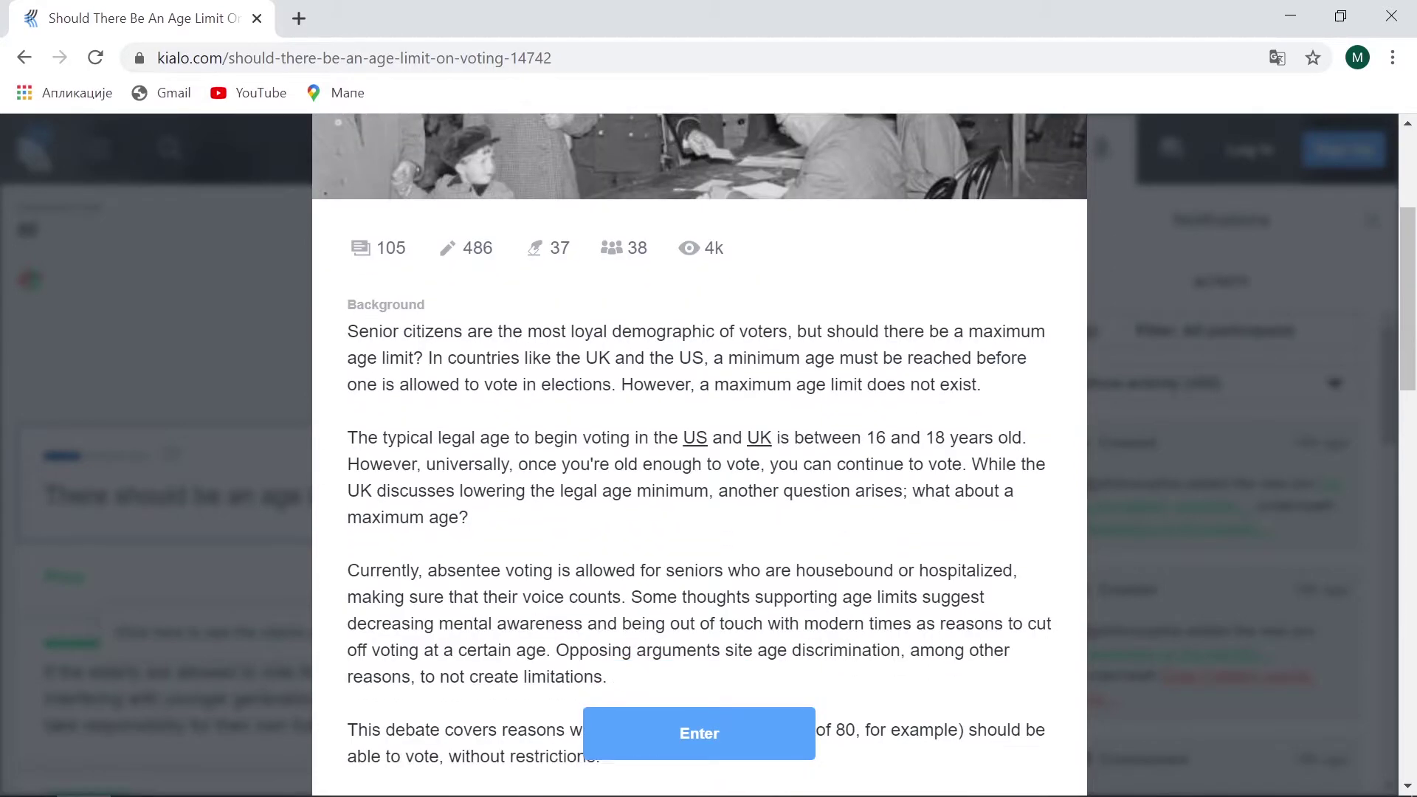
scroll(694, 526, down, 1)
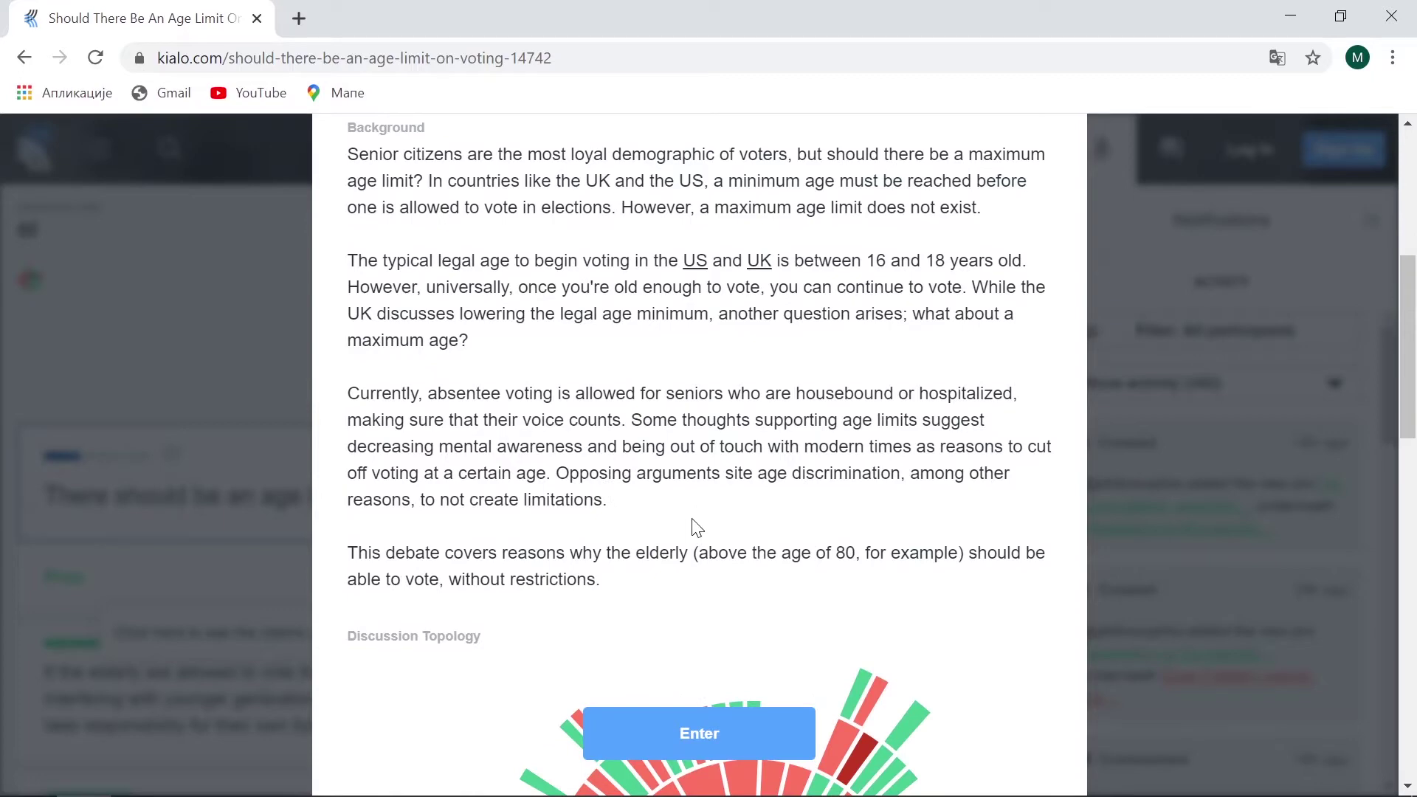
scroll(698, 527, down, 10)
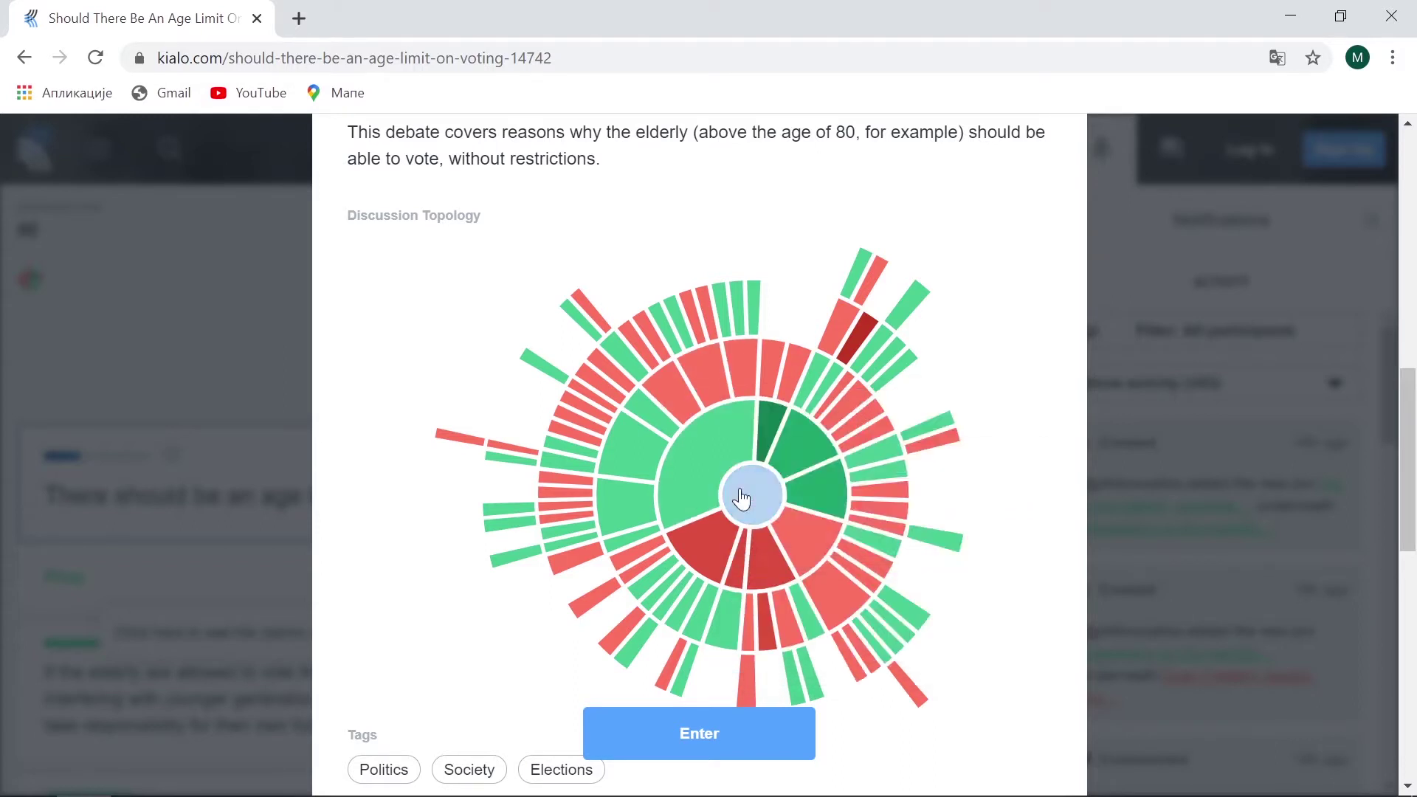
scroll(742, 500, down, 4)
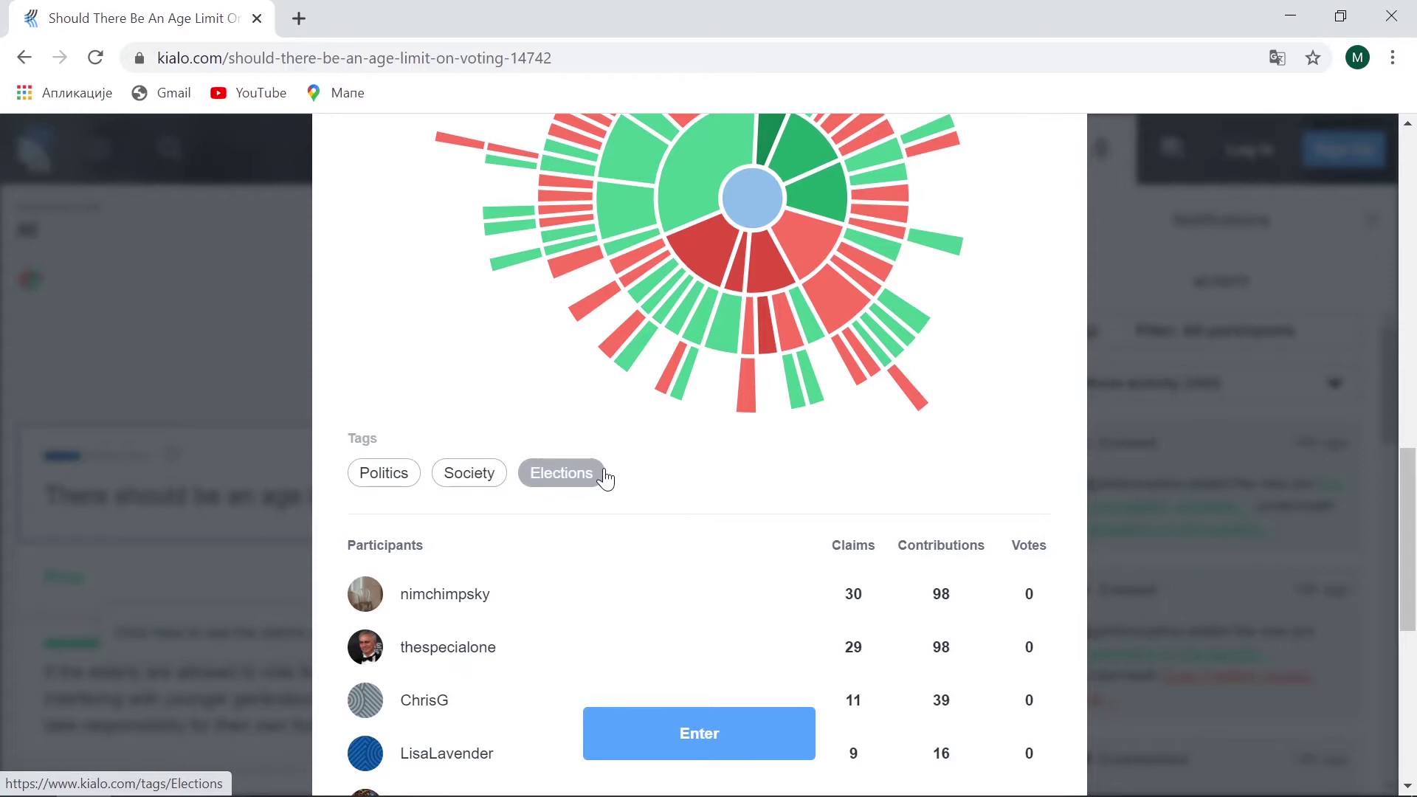
scroll(605, 478, down, 4)
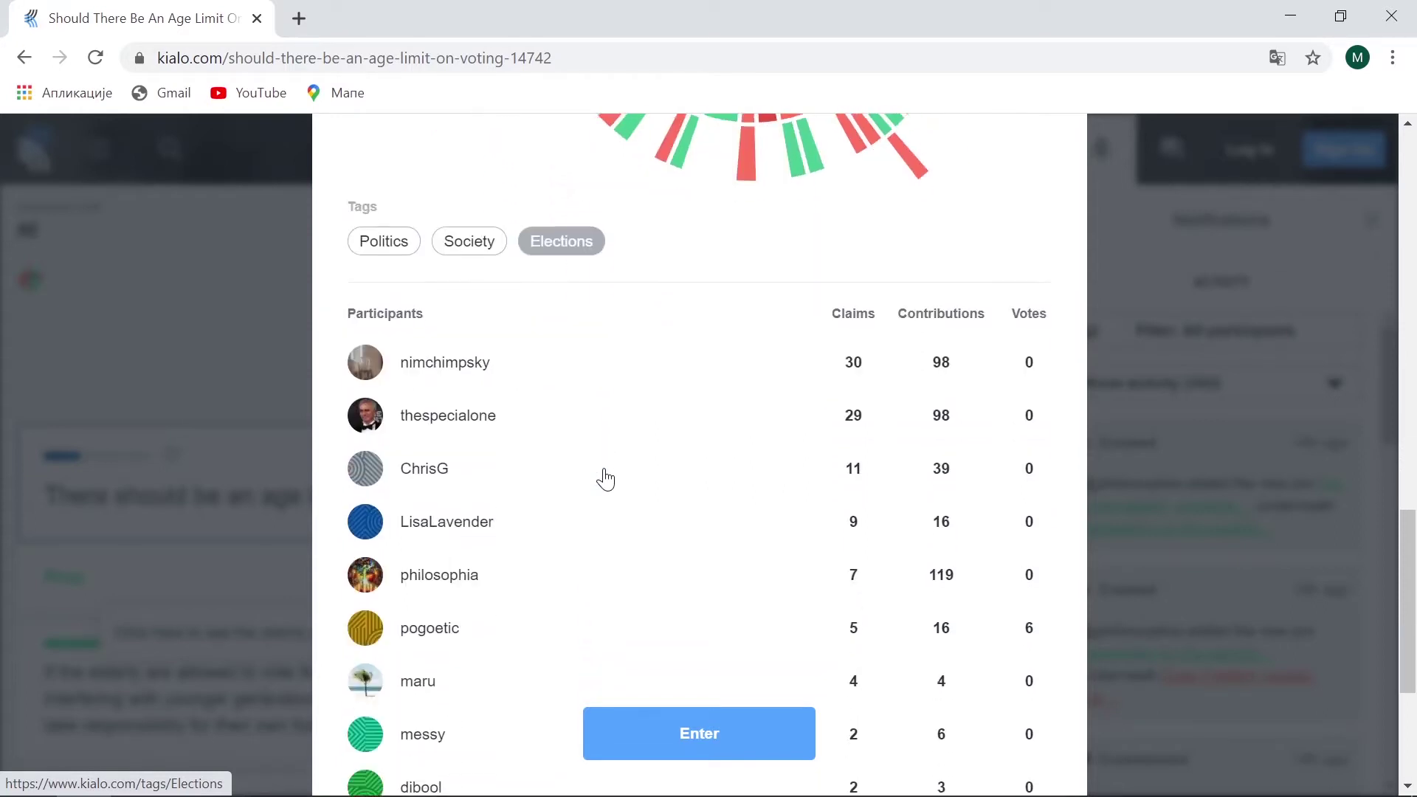
scroll(604, 478, down, 1)
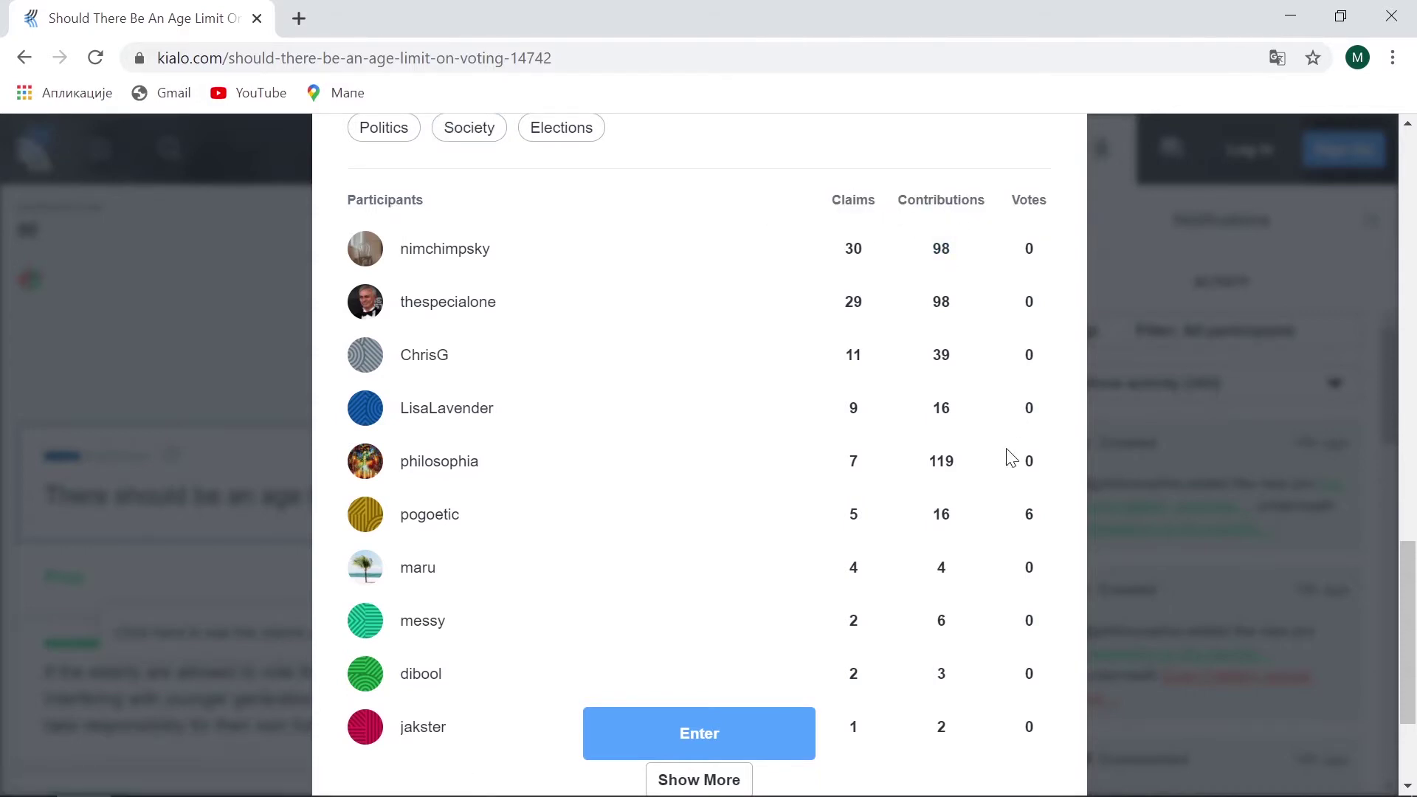
scroll(1018, 591, down, 3)
scroll(1019, 591, up, 9)
scroll(704, 751, up, 2)
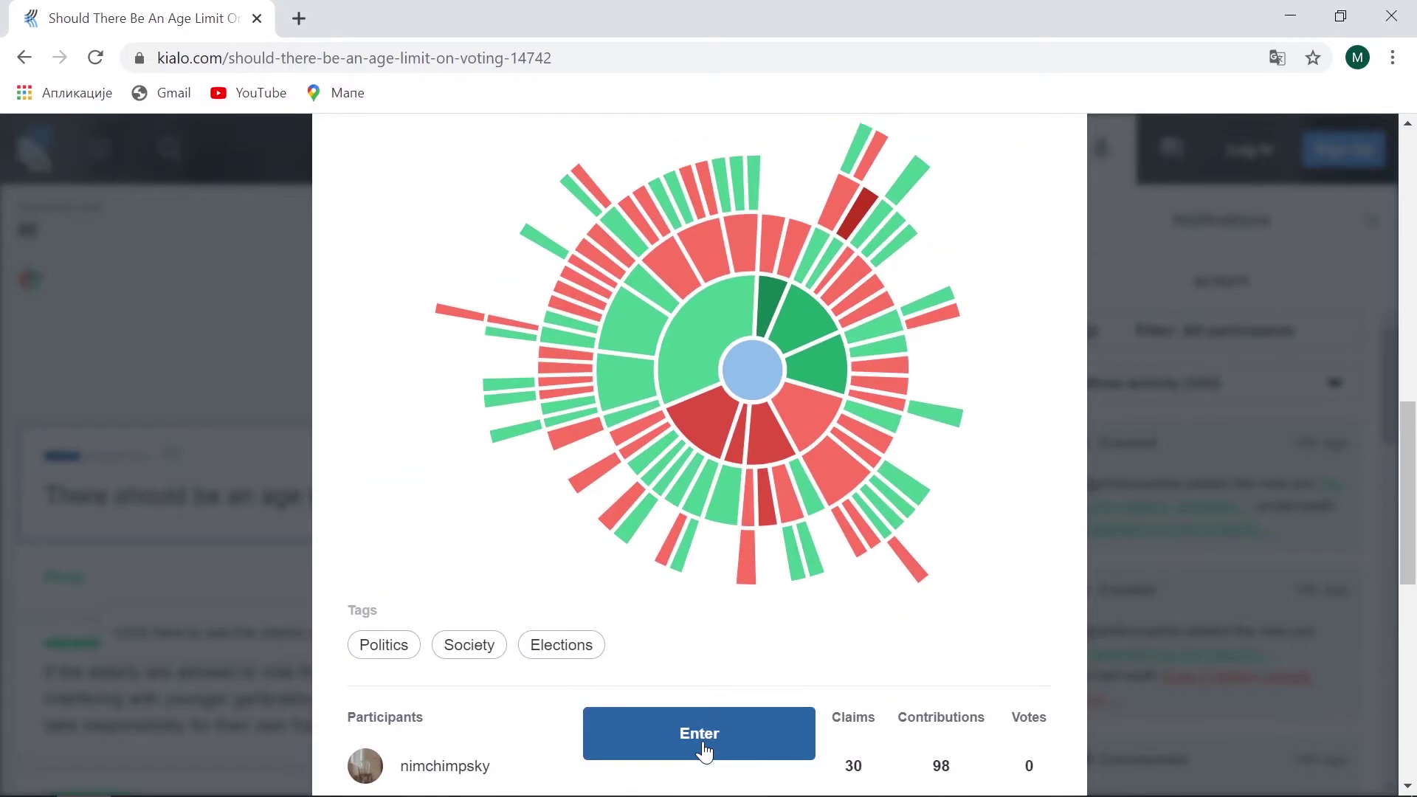
scroll(705, 751, up, 9)
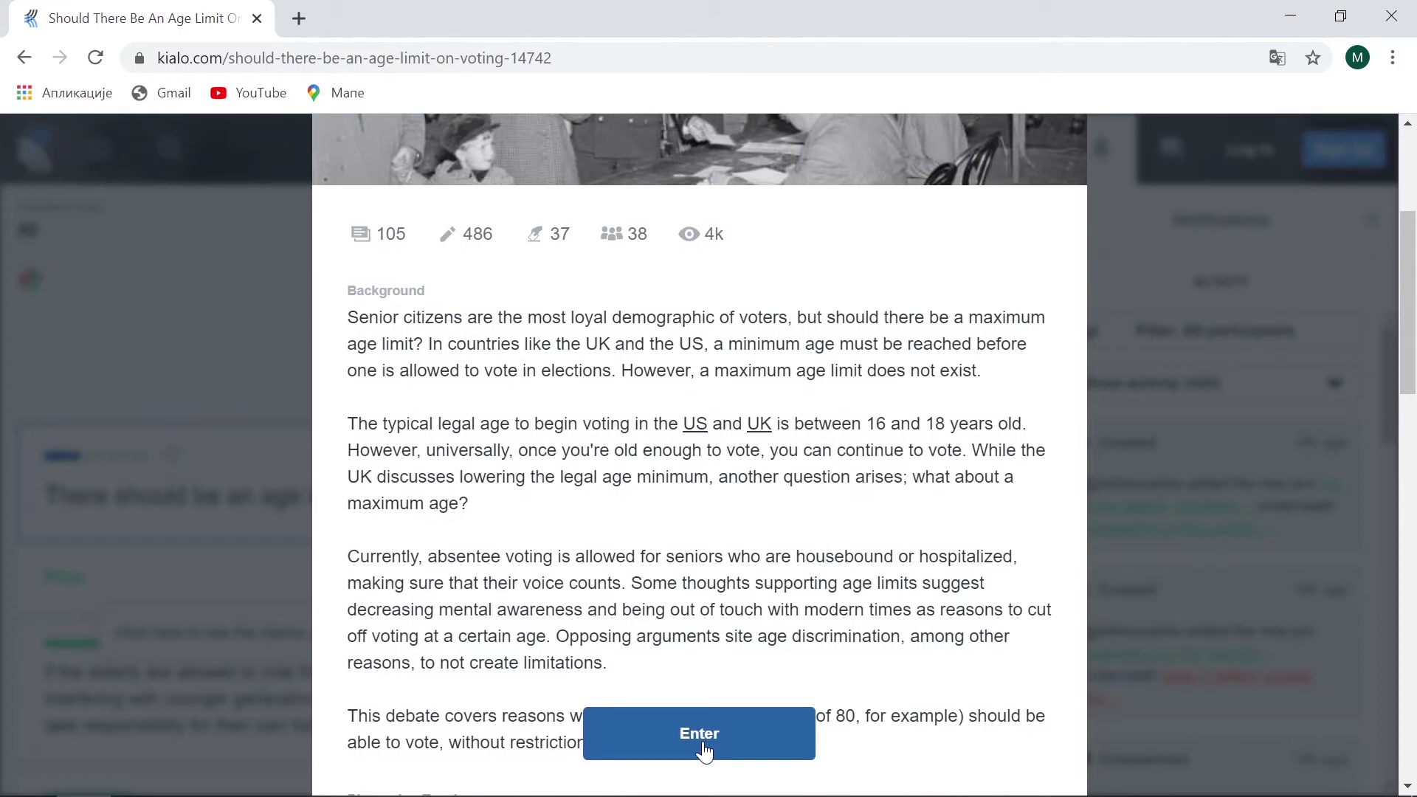
Enter the voting age limit discussion and dismiss the hint about seeing the claims underneath.
click(704, 736)
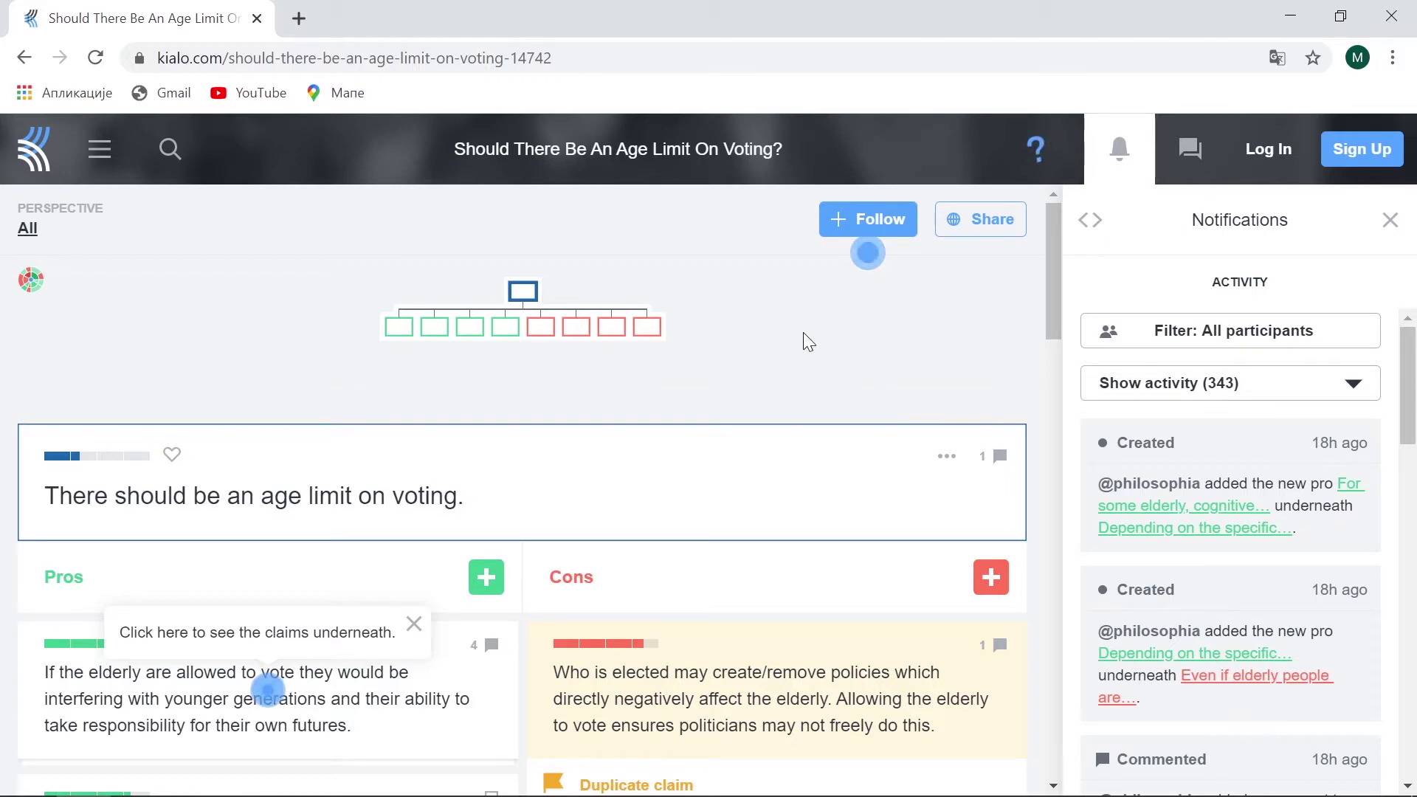
mouse_move(646, 344)
scroll(1052, 345, down, 4)
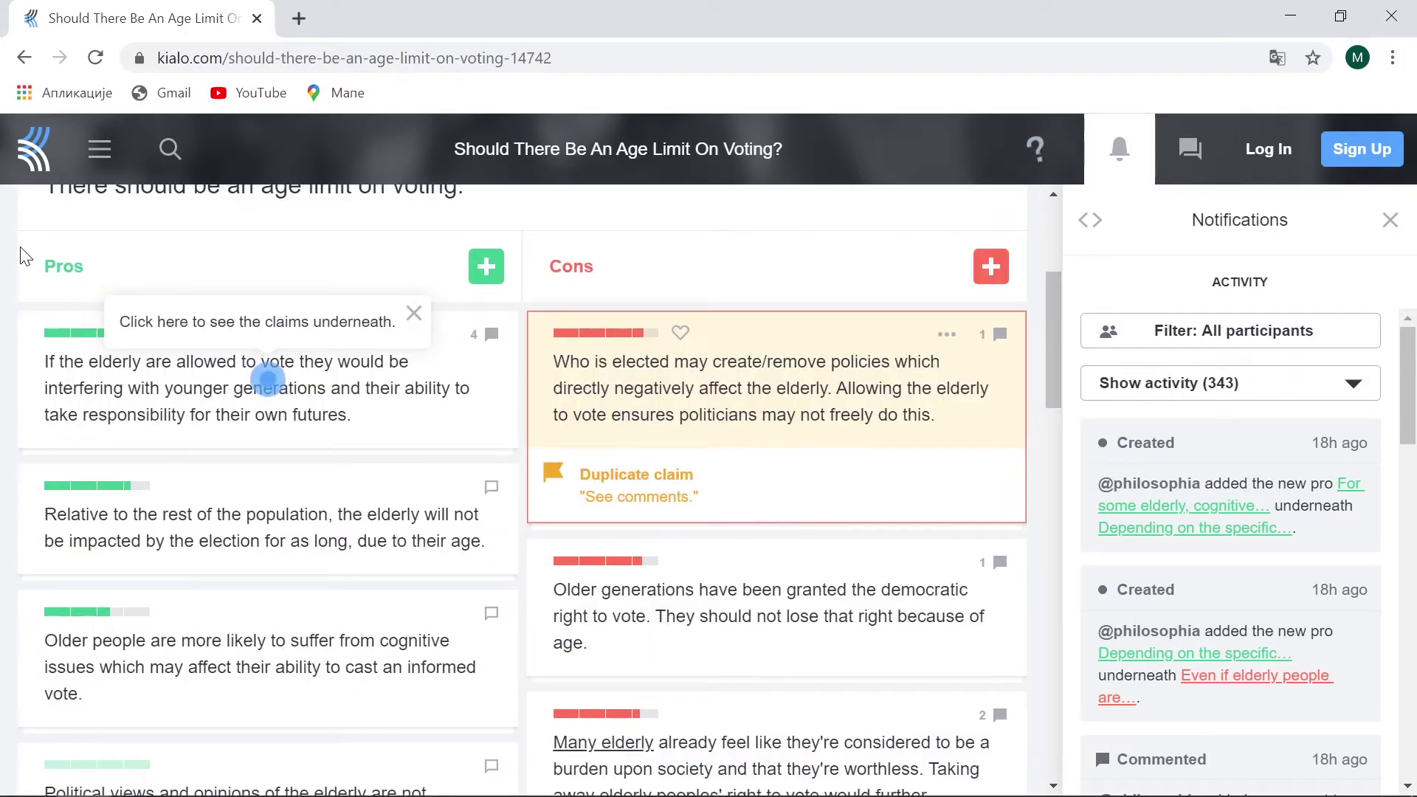
click(414, 314)
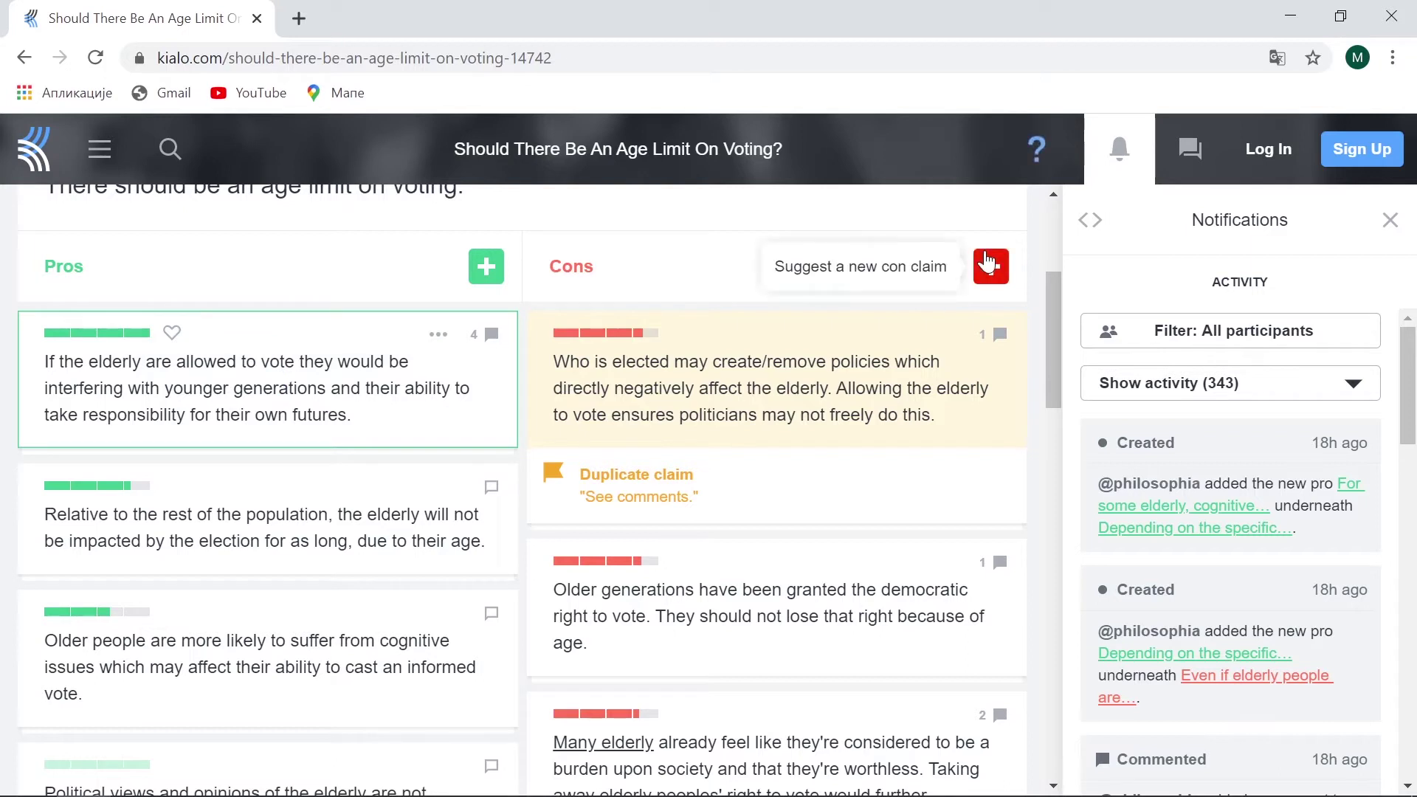
View the arguments beneath the first pro claim about interfering with younger generations, and return up one level to the main thesis.
click(361, 407)
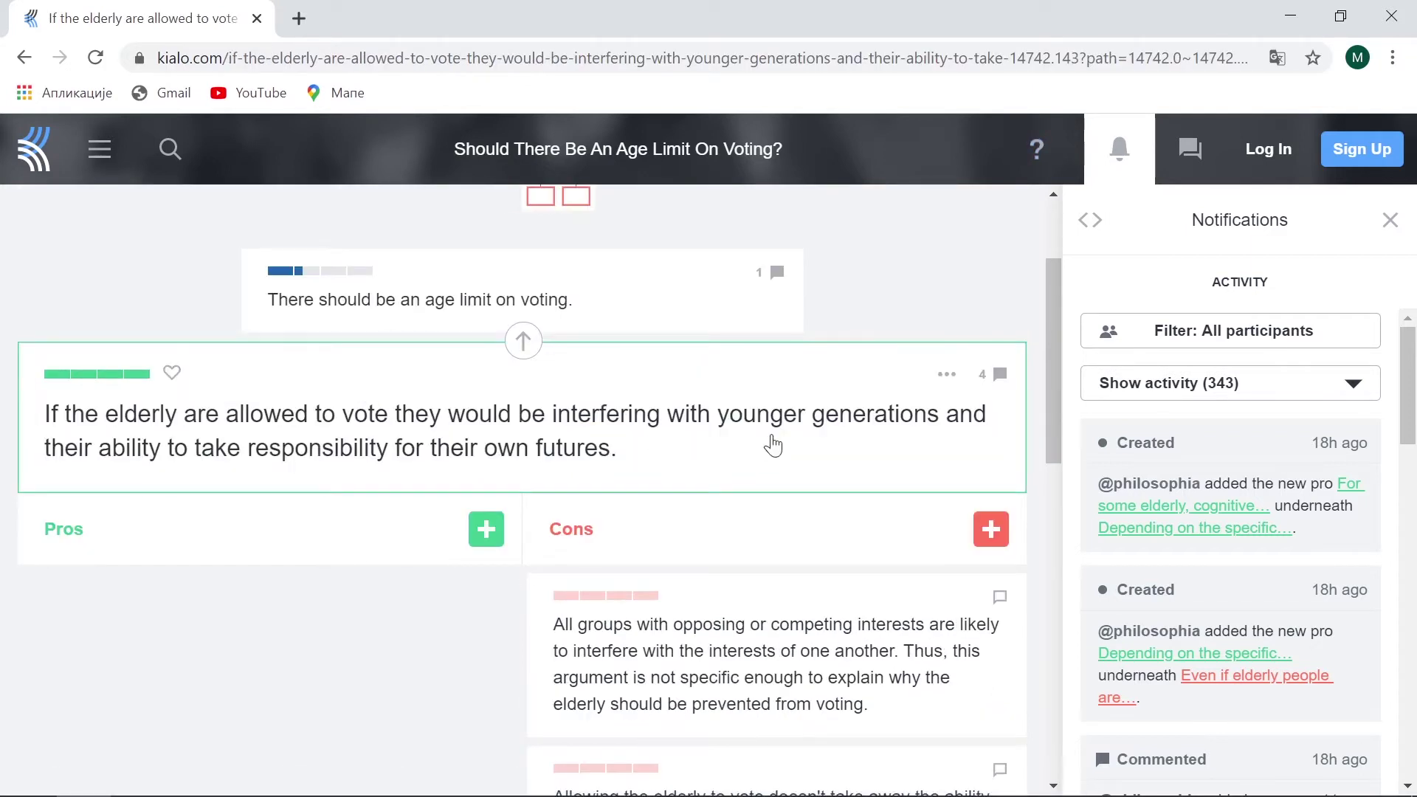
scroll(768, 443, down, 4)
scroll(569, 253, up, 4)
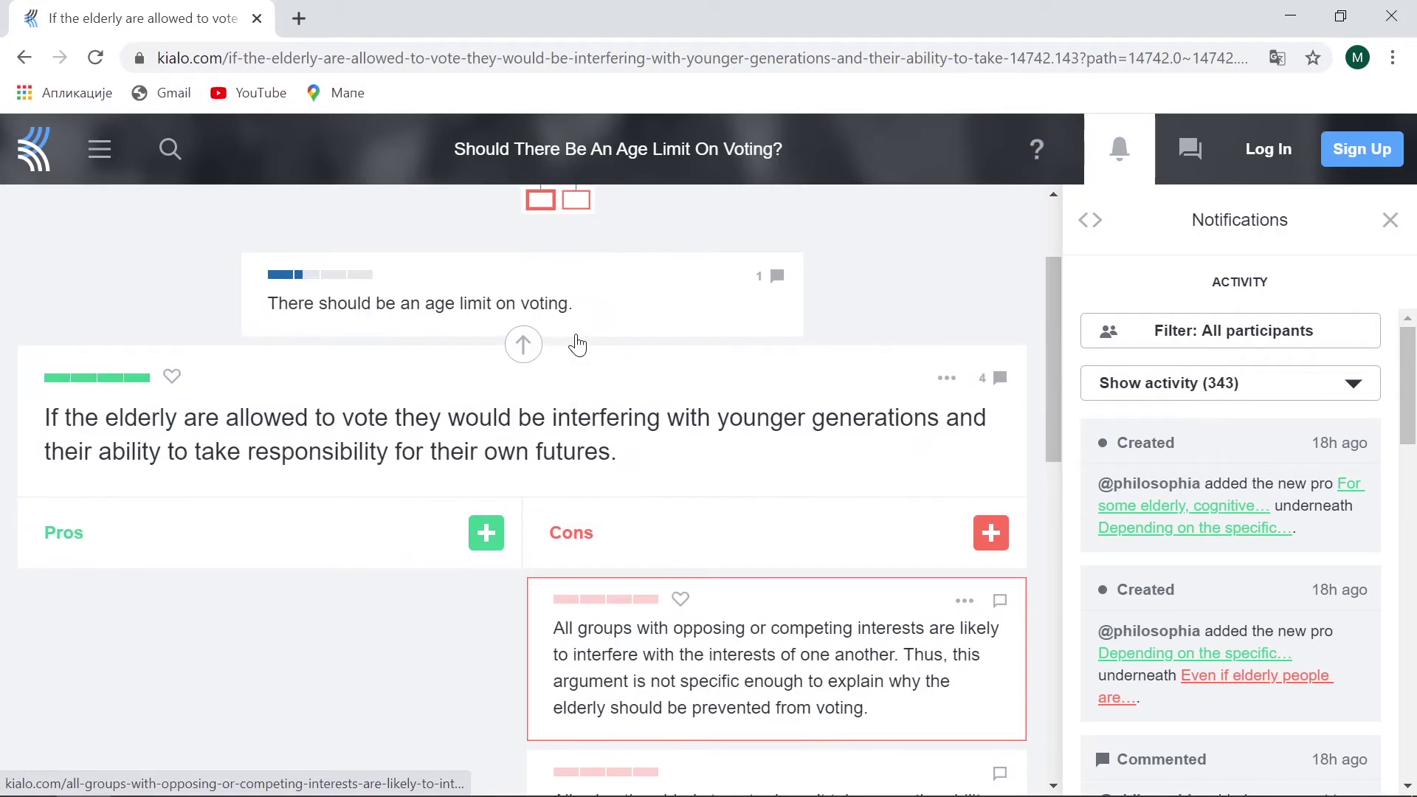
scroll(575, 342, down, 2)
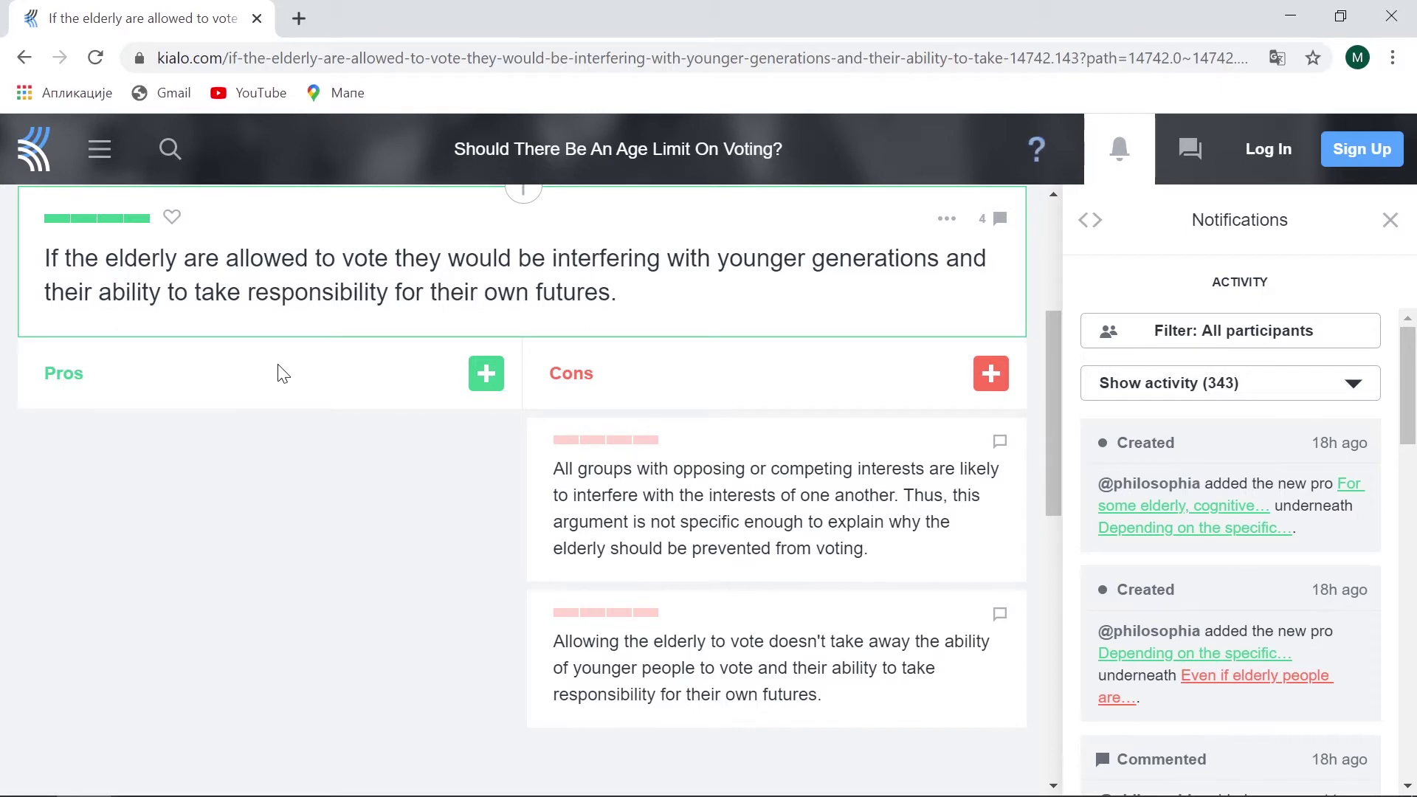
scroll(832, 392, up, 4)
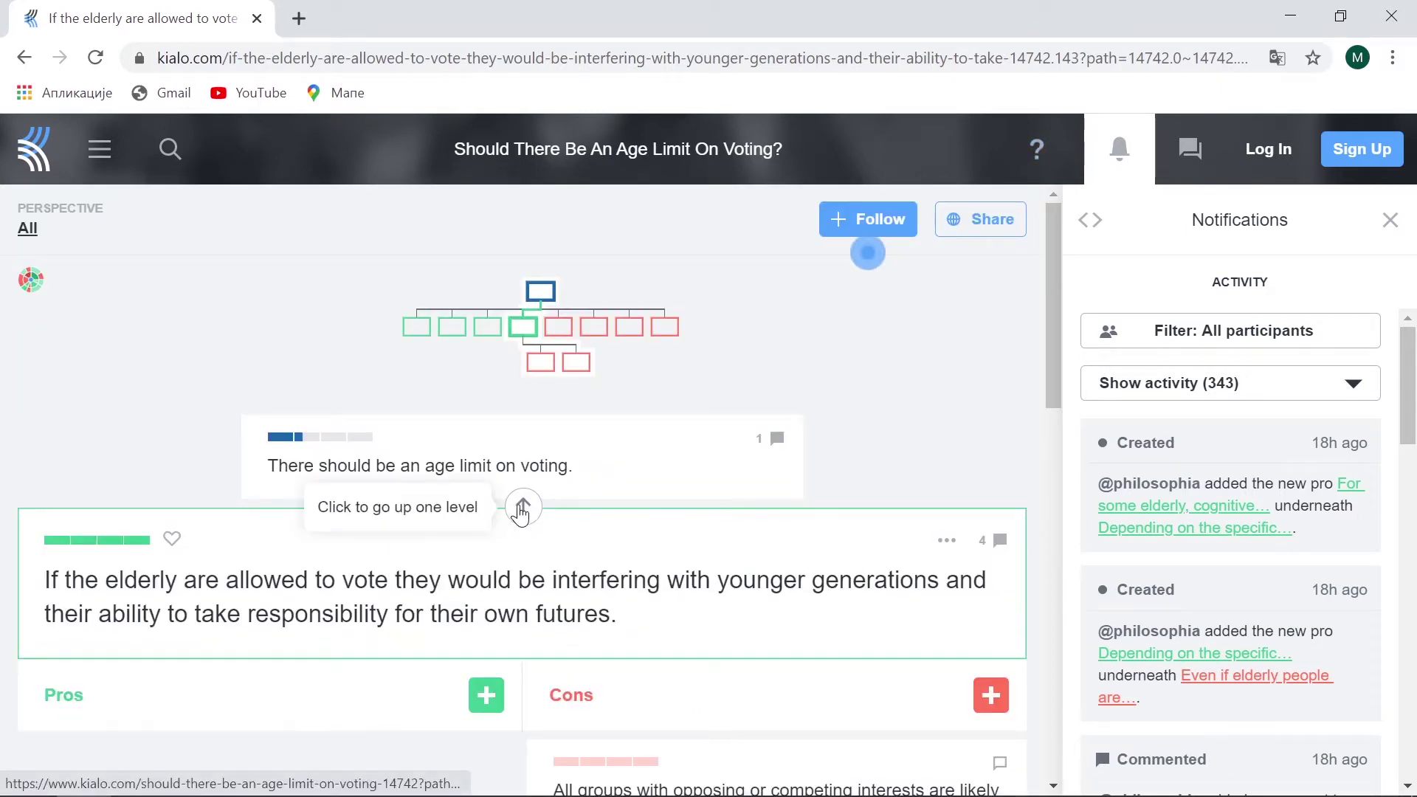
click(524, 508)
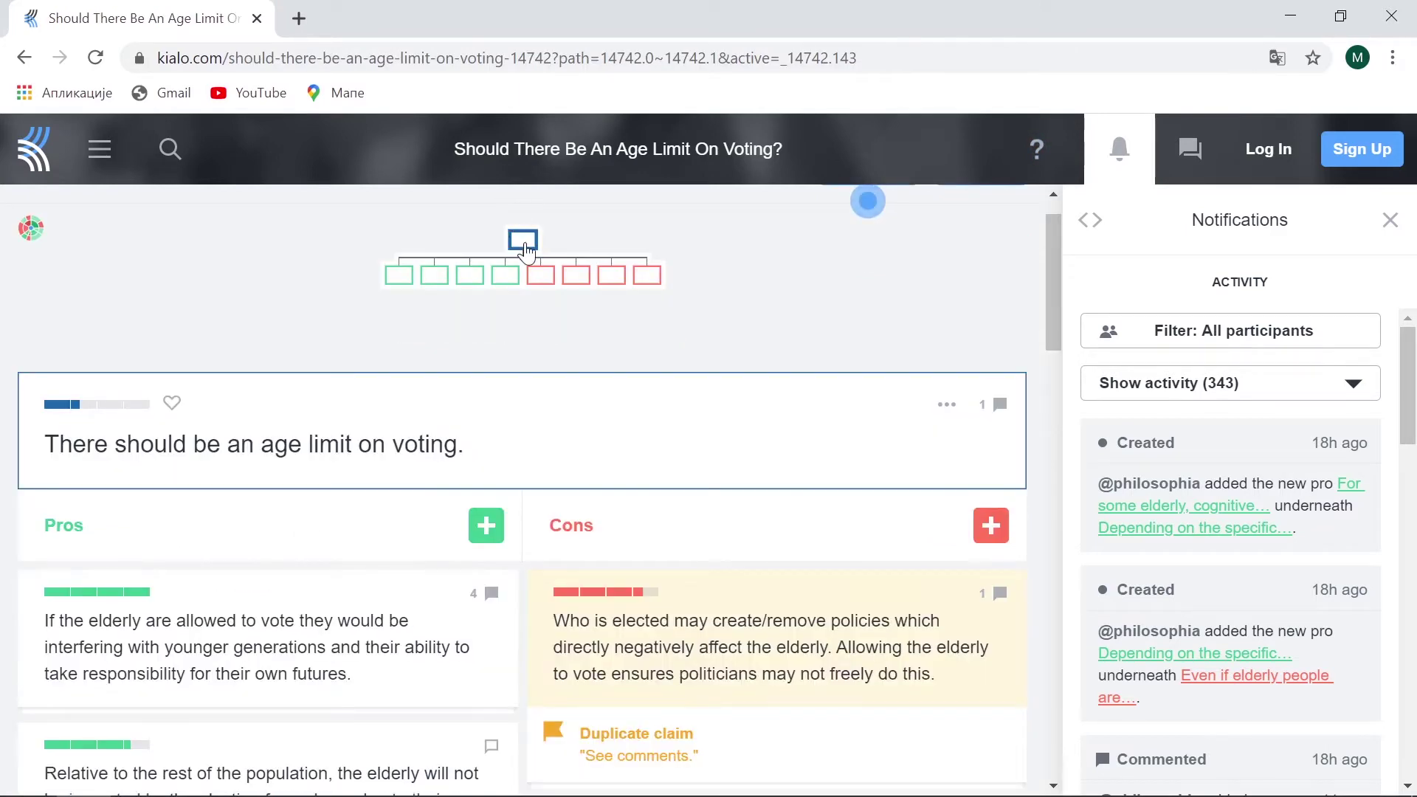
Read through the pro and con claims listed under the thesis "There should be an age limit on voting.".
scroll(448, 498, down, 1)
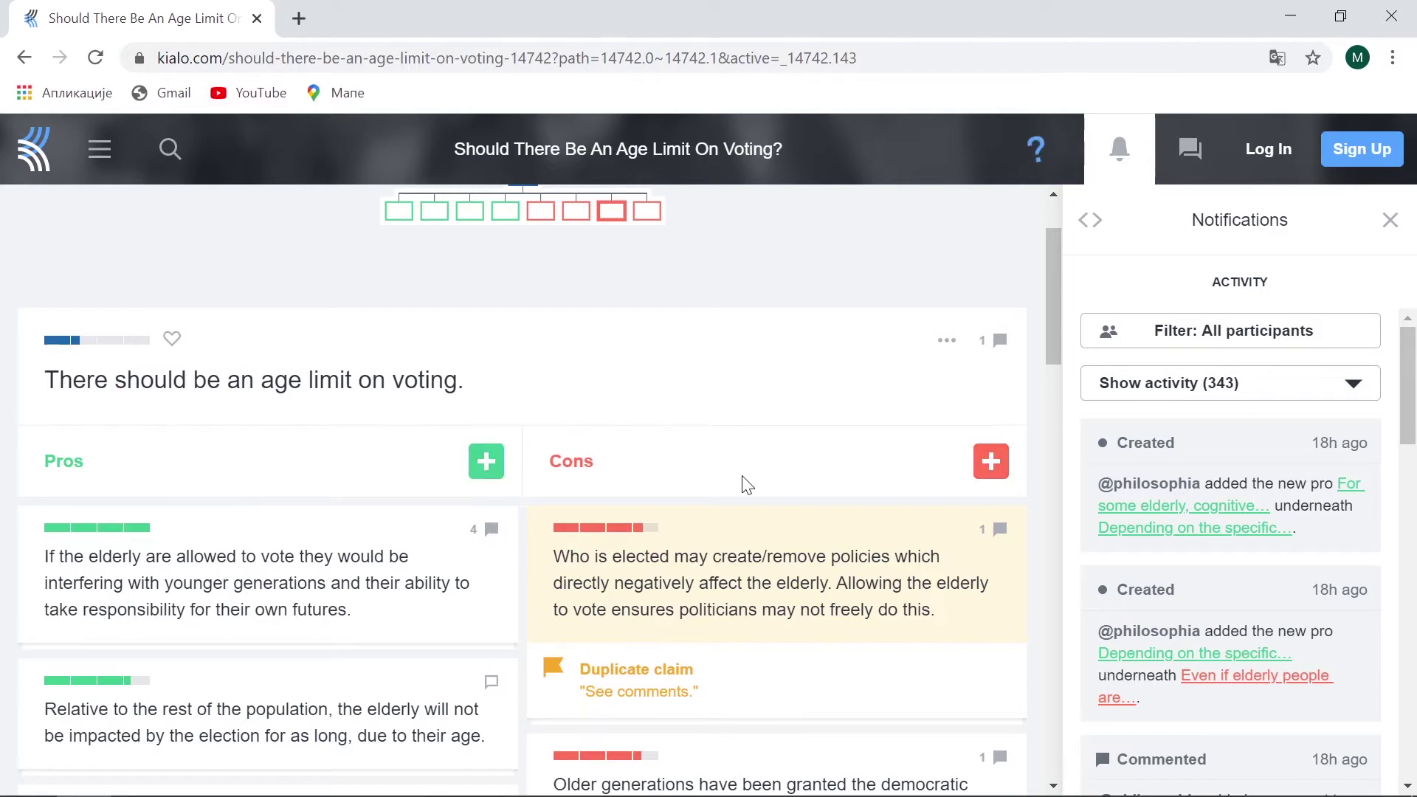
scroll(745, 484, down, 4)
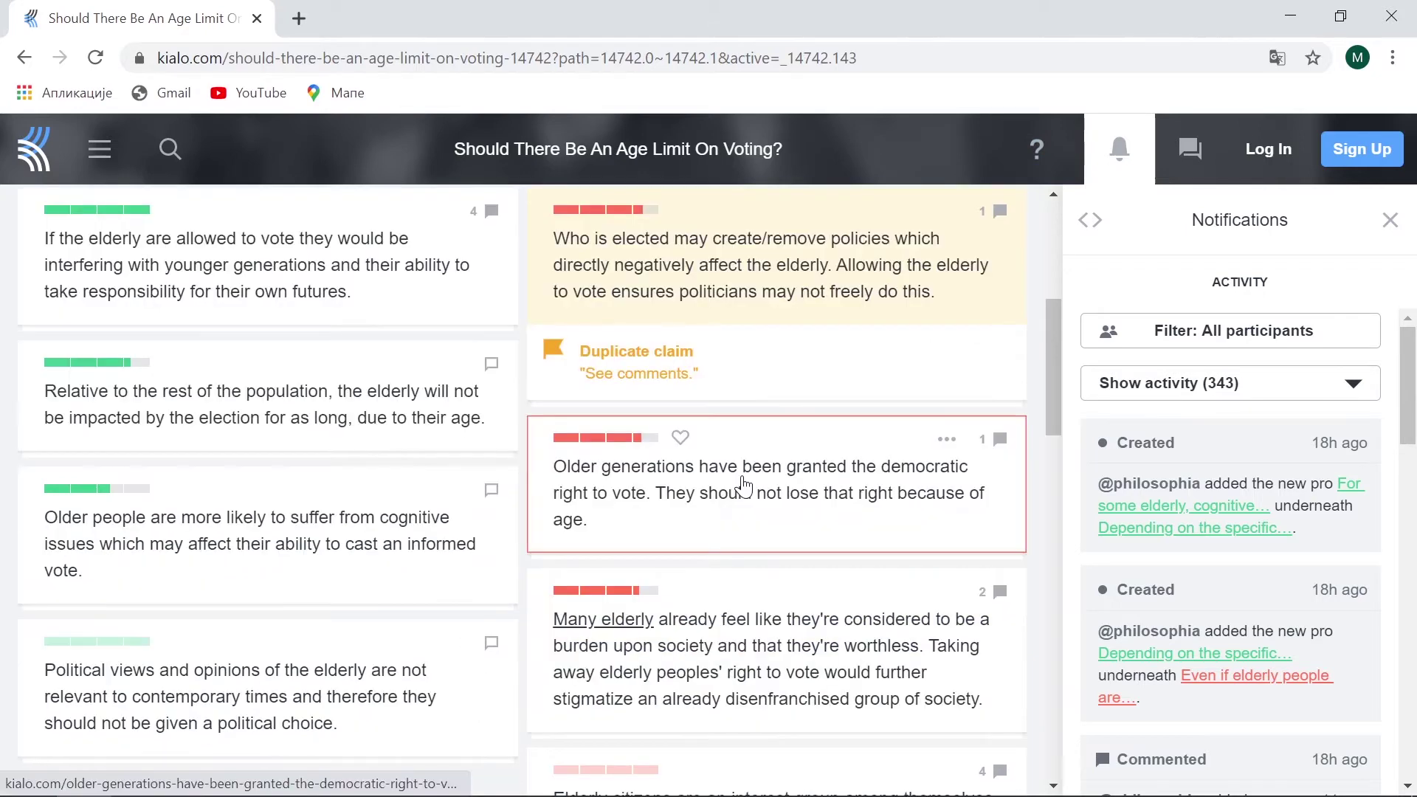
scroll(744, 486, down, 4)
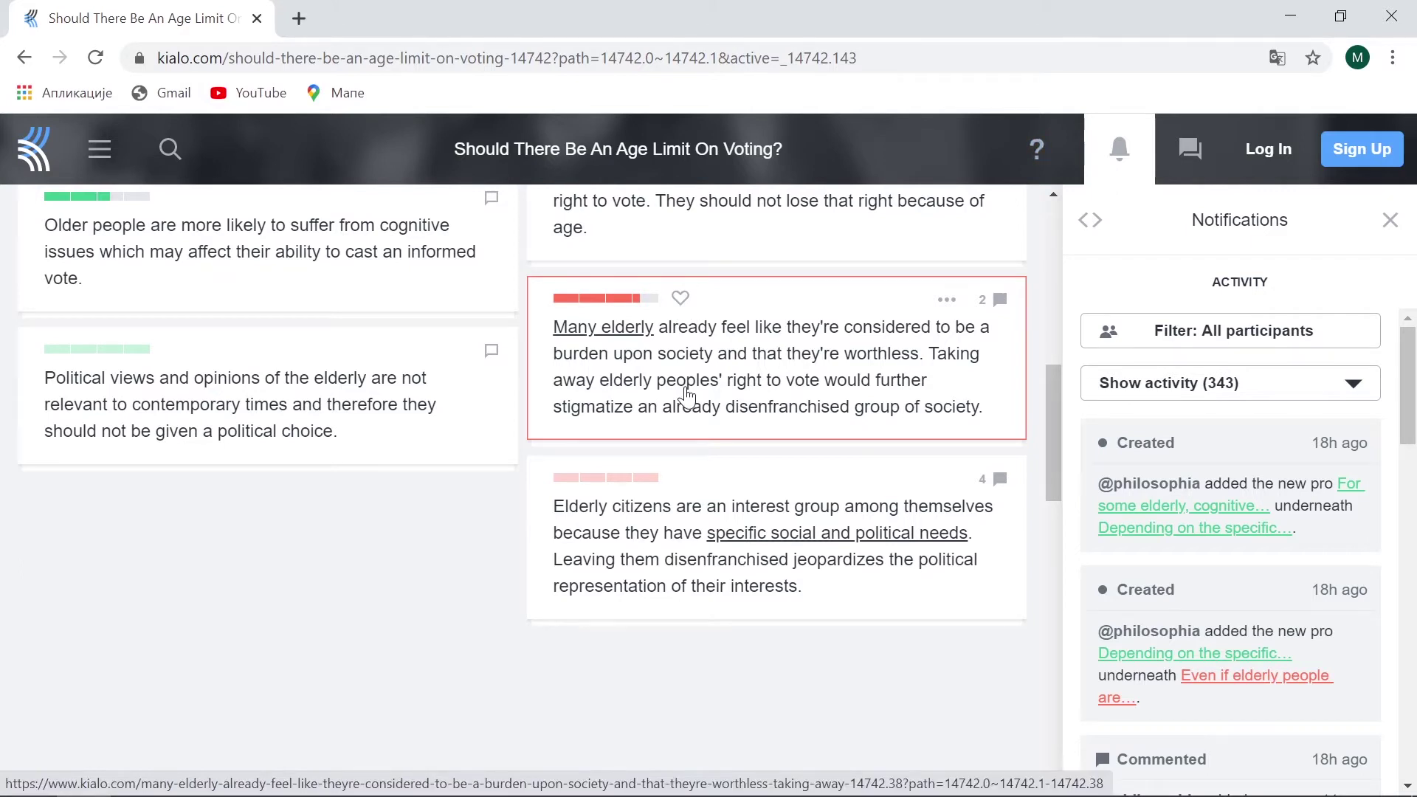
Review the debate's activity notifications, close them and return to the start of the discussion.
scroll(1258, 539, down, 4)
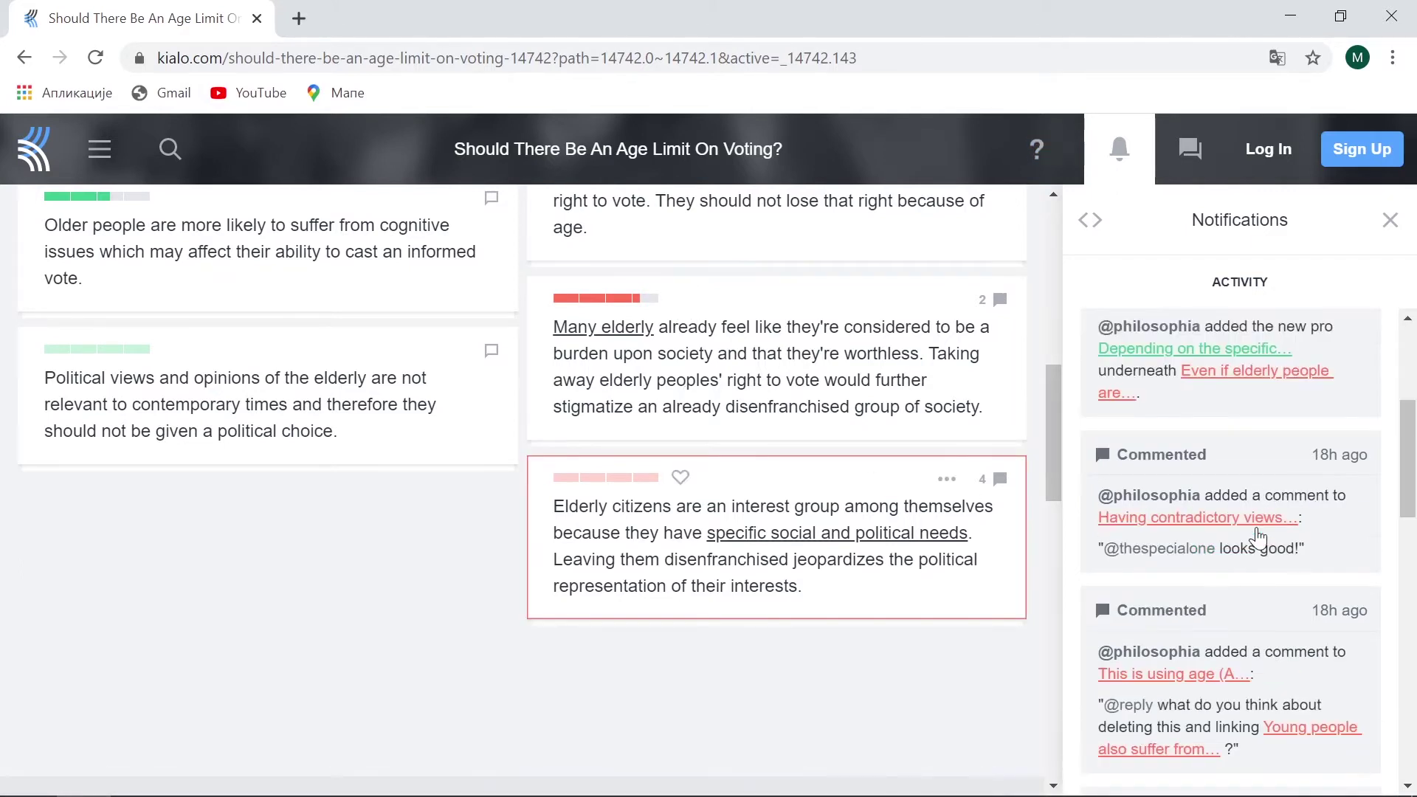
scroll(1258, 538, down, 8)
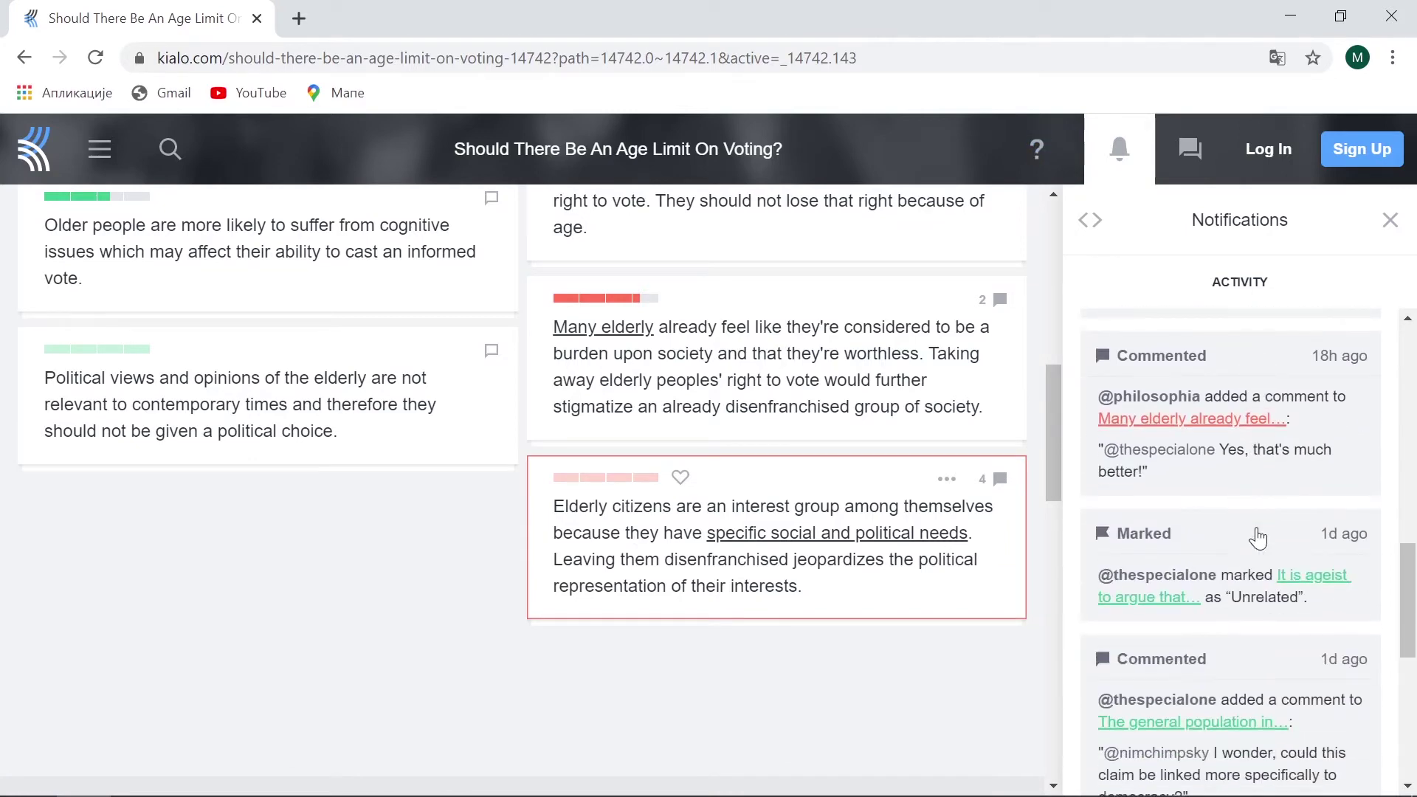
scroll(1258, 539, down, 10)
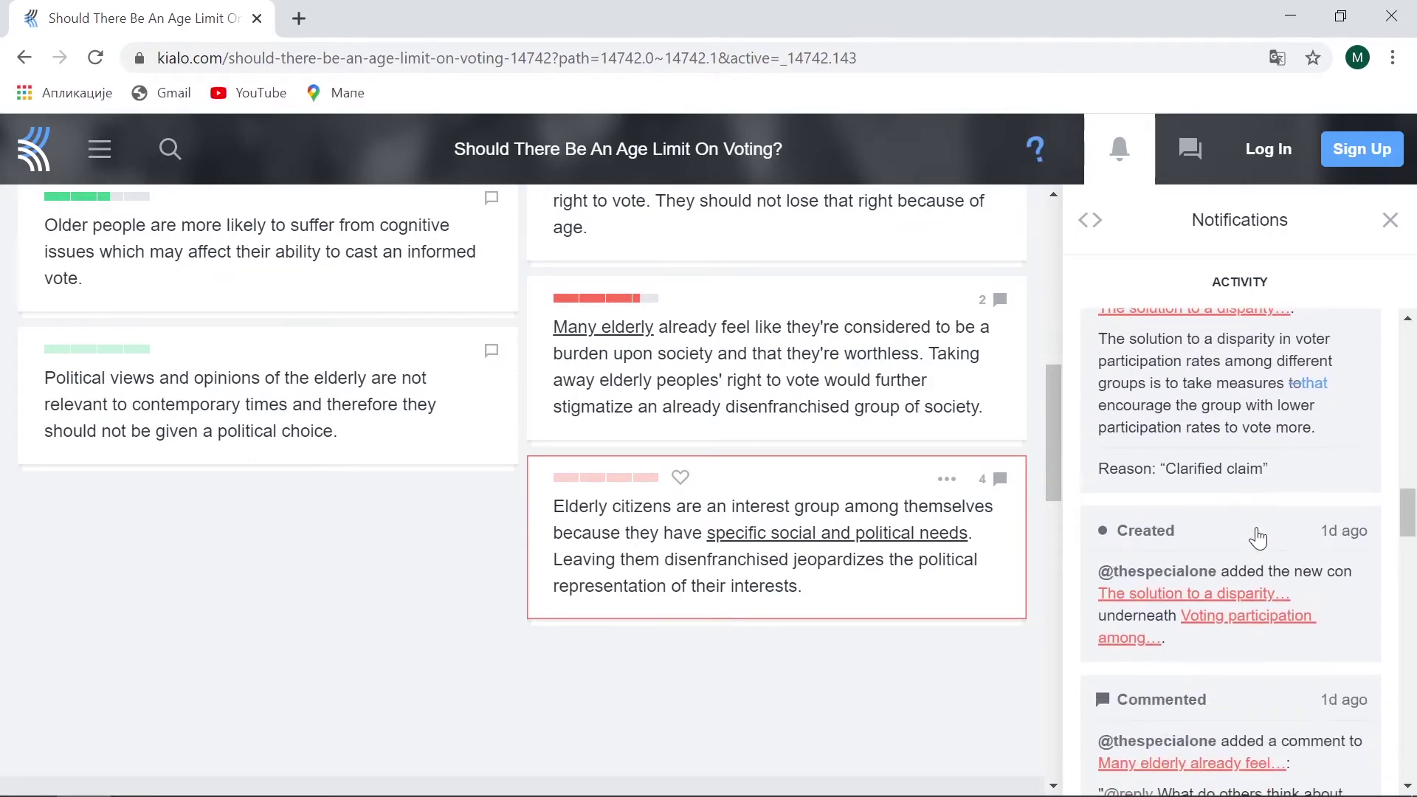
drag(1408, 513, 1415, 318)
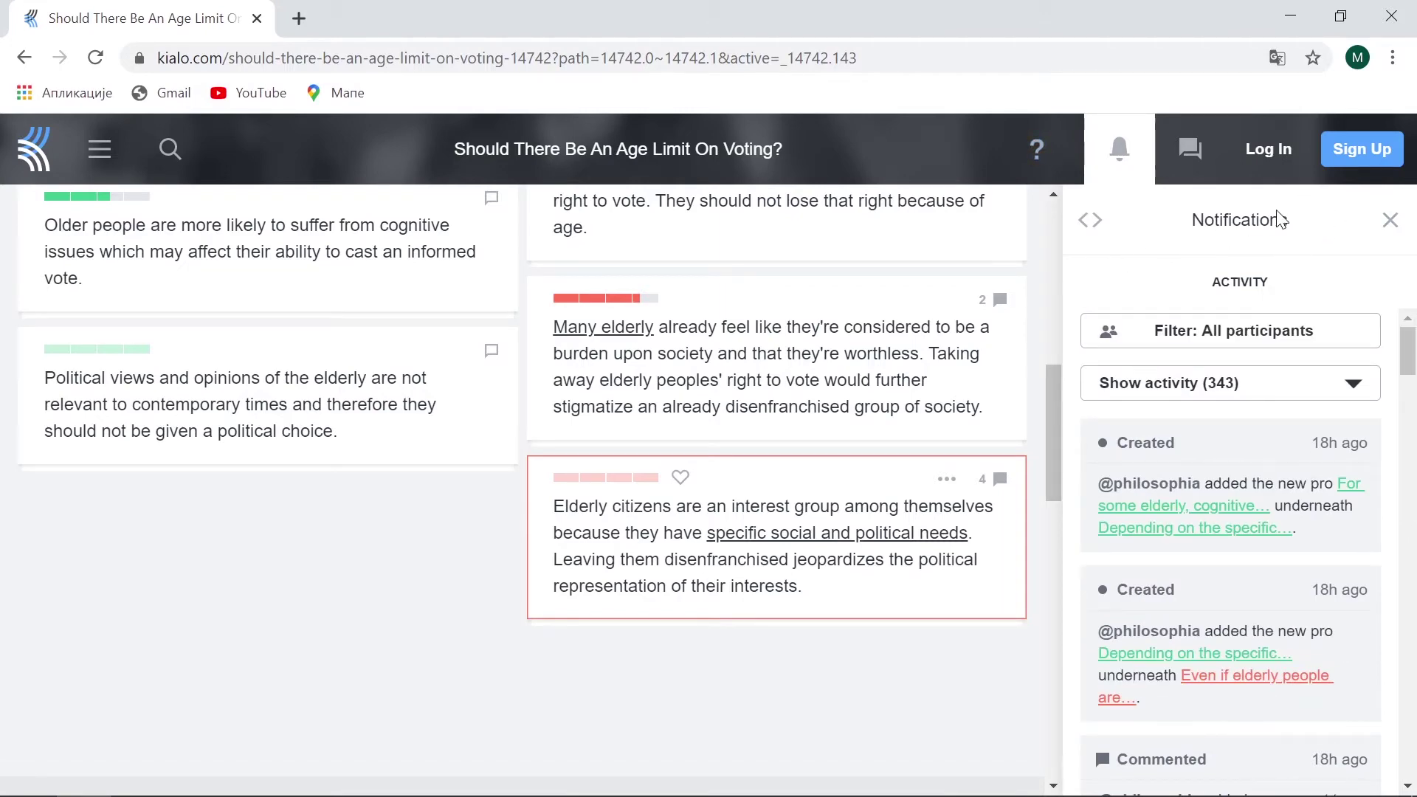
click(1387, 220)
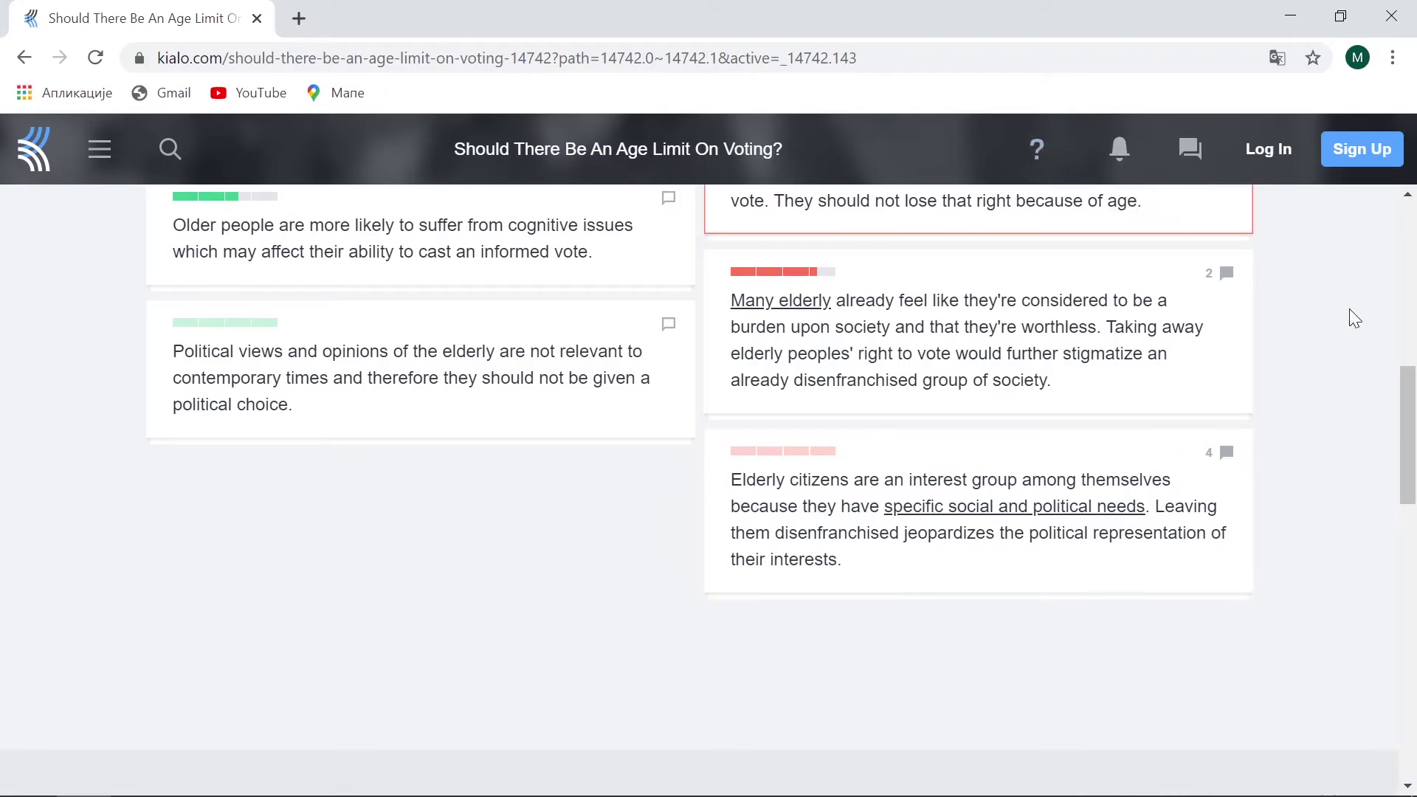
drag(1405, 439, 1223, 253)
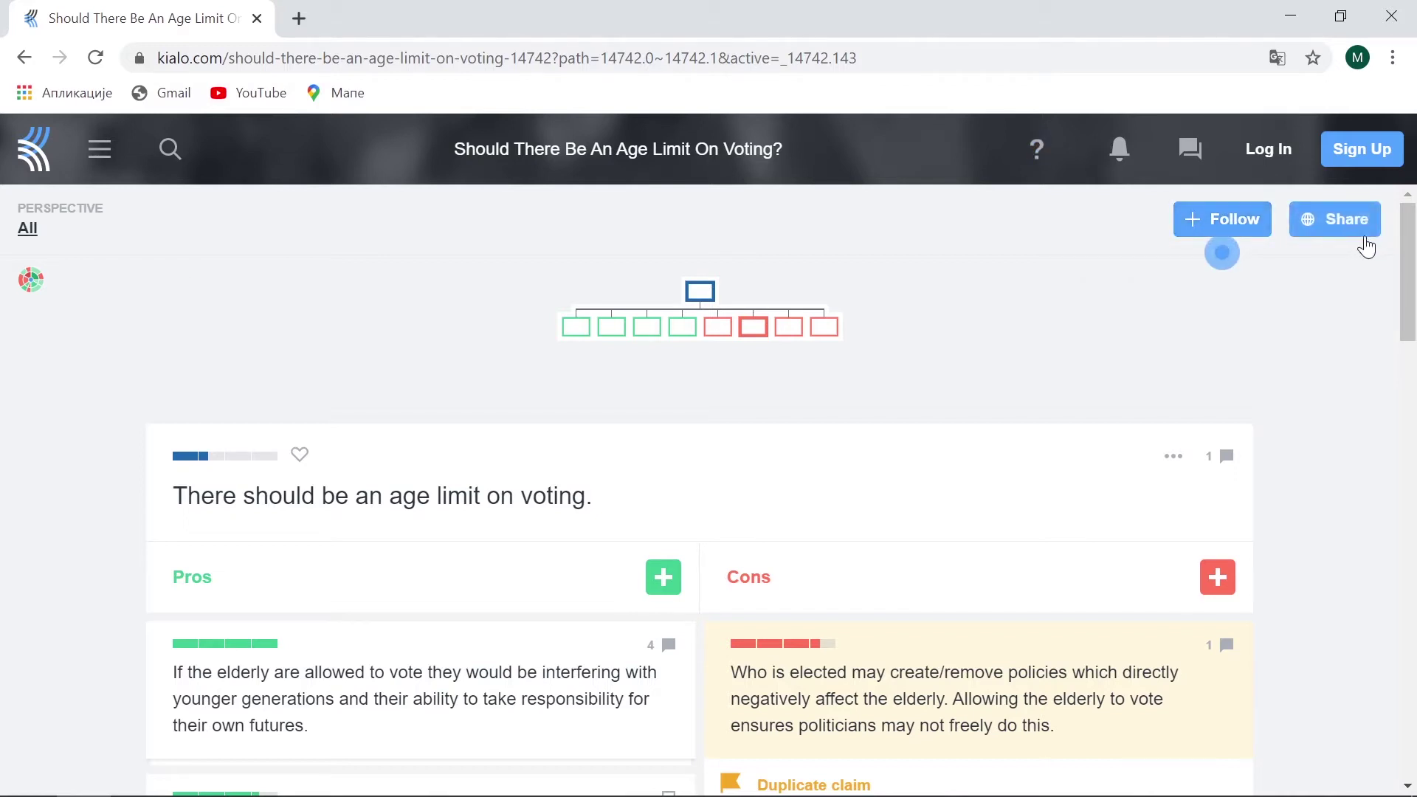
Leave the debate listings for the educators' site kialo-edu.com and dismiss the page translation offer.
mouse_move(1366, 233)
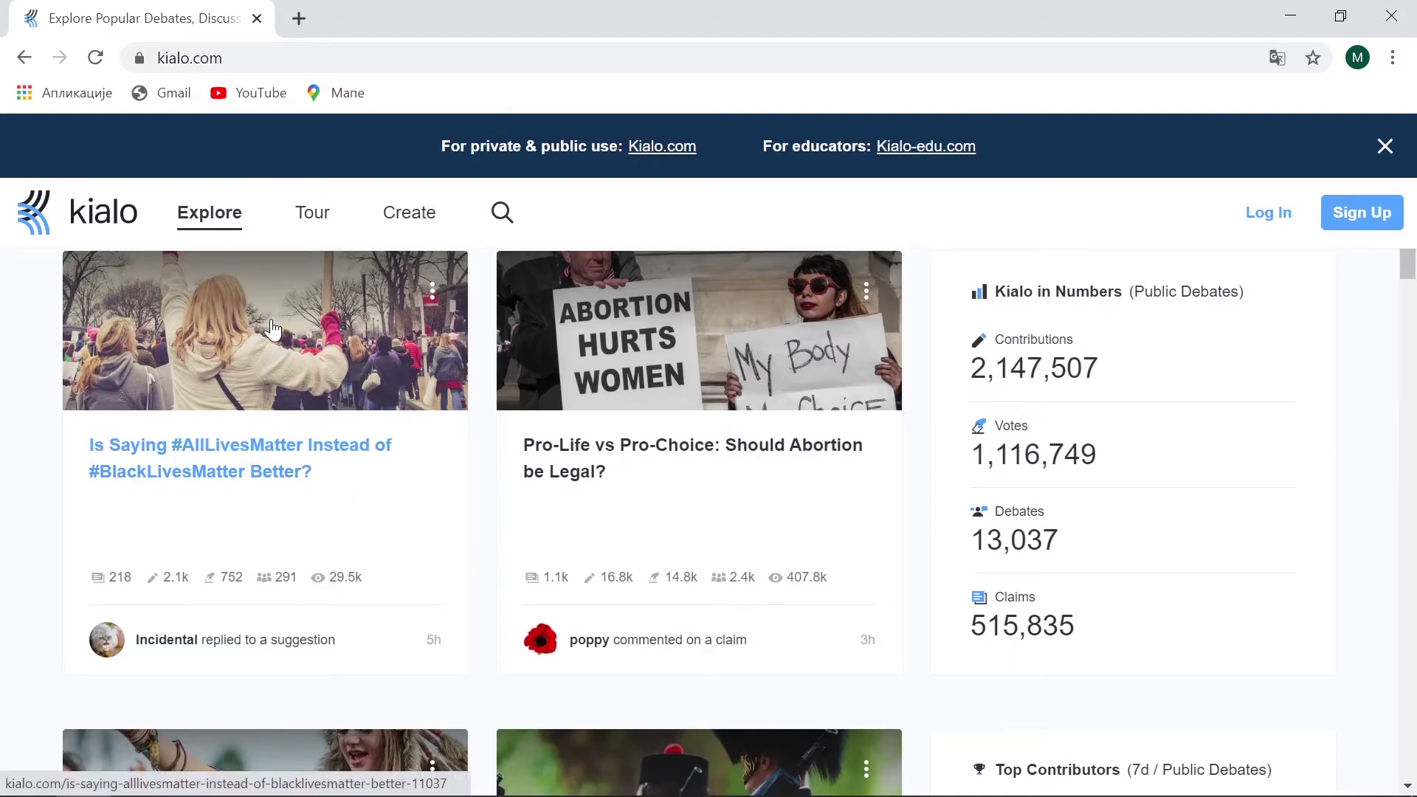
scroll(273, 330, up, 5)
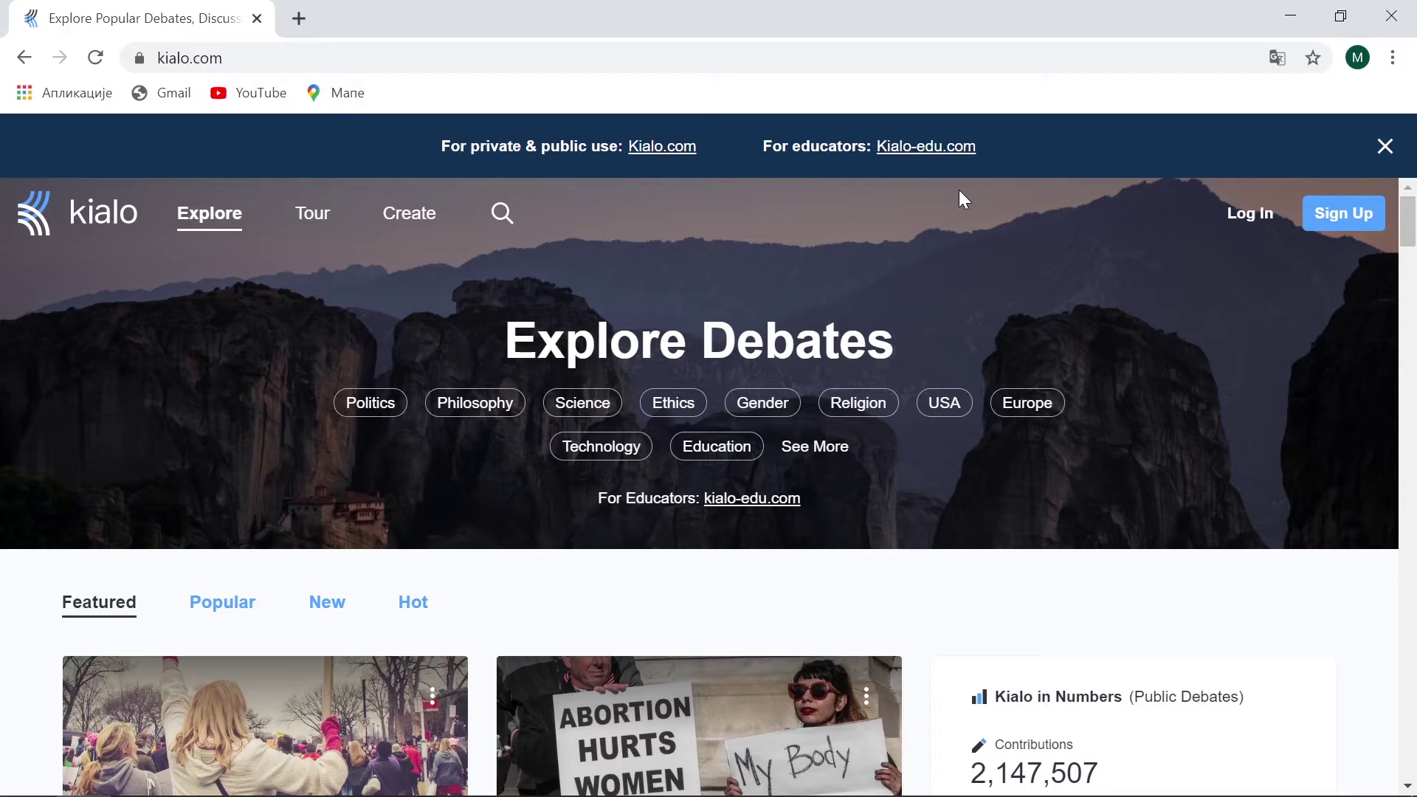
click(912, 151)
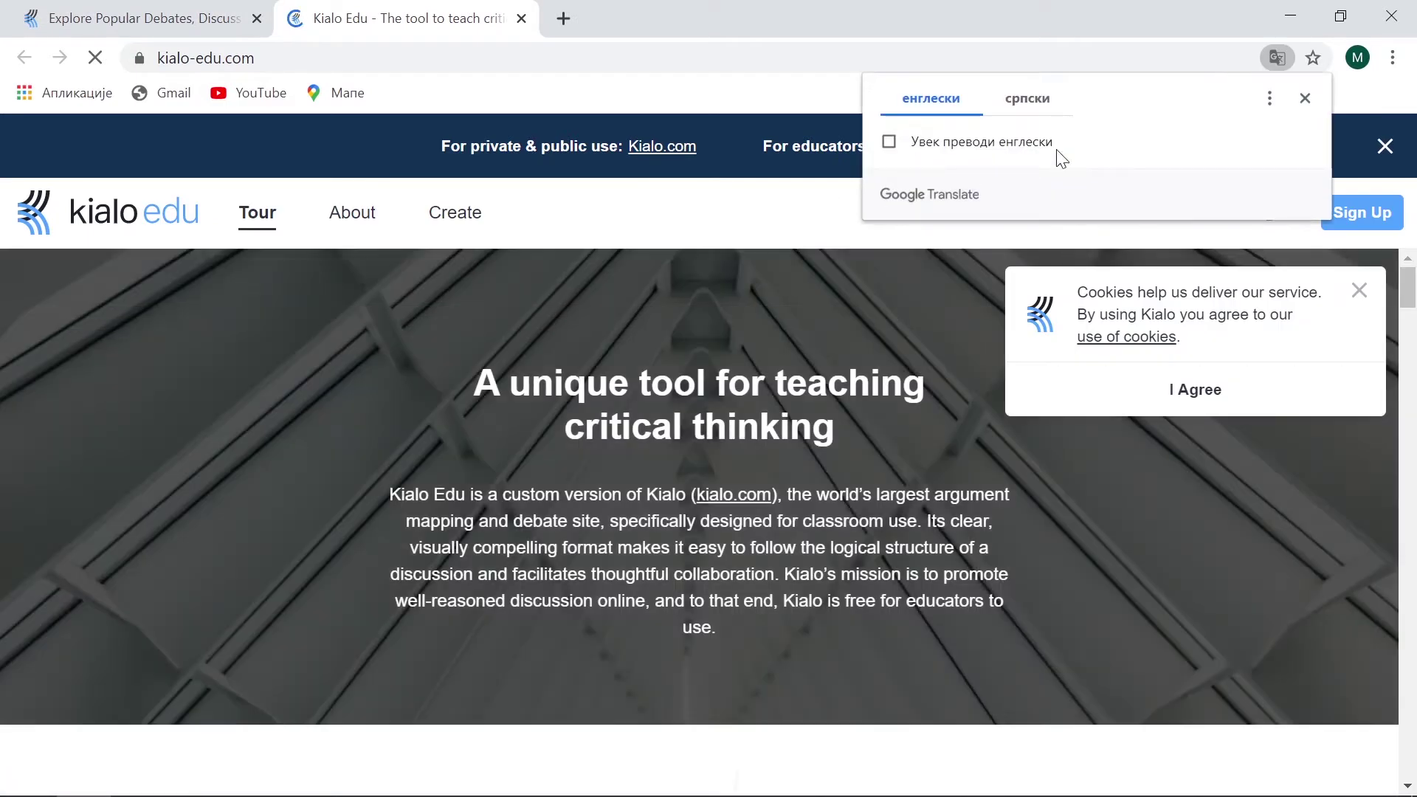
click(1301, 100)
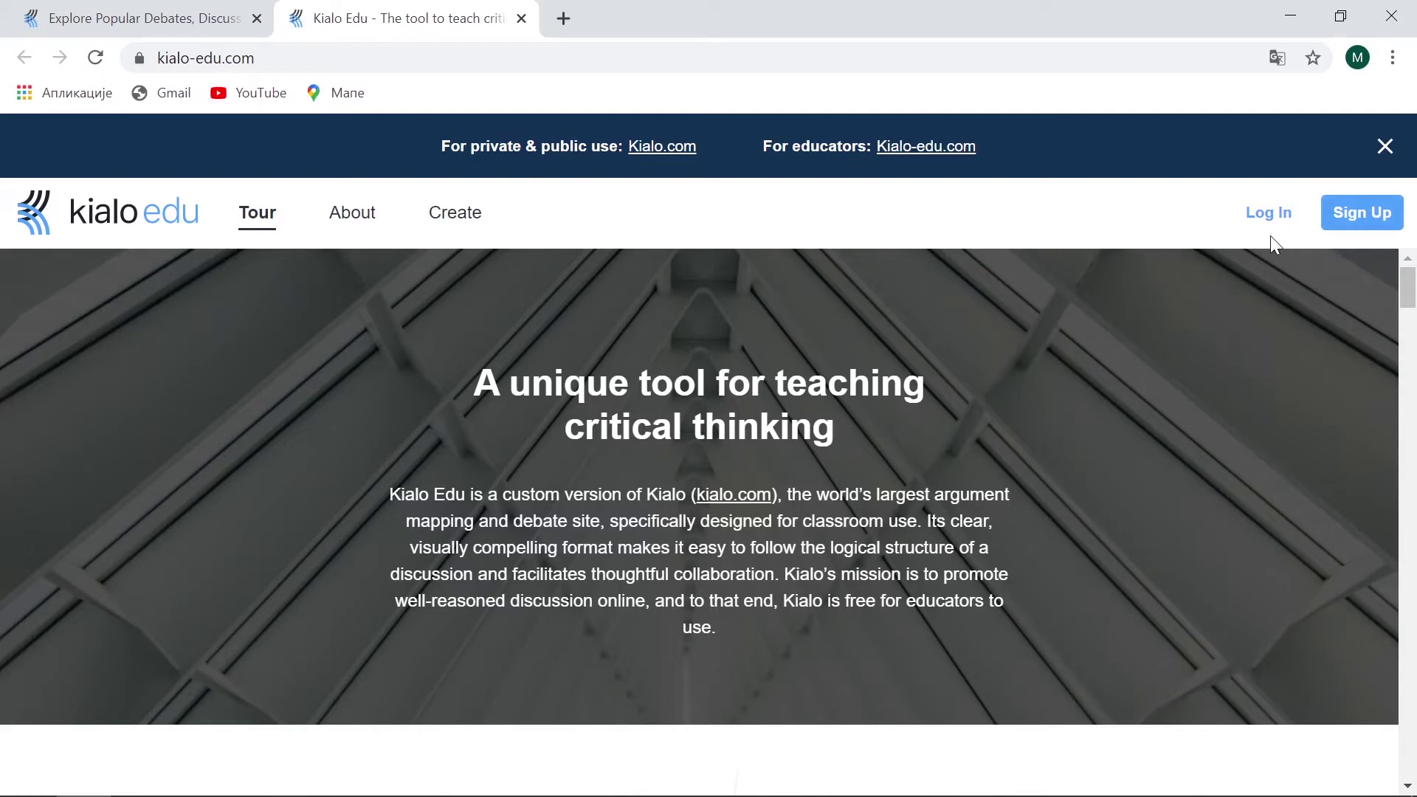
Look through the Kialo Edu sign-up form and sign up through Google with the first listed account.
click(1366, 223)
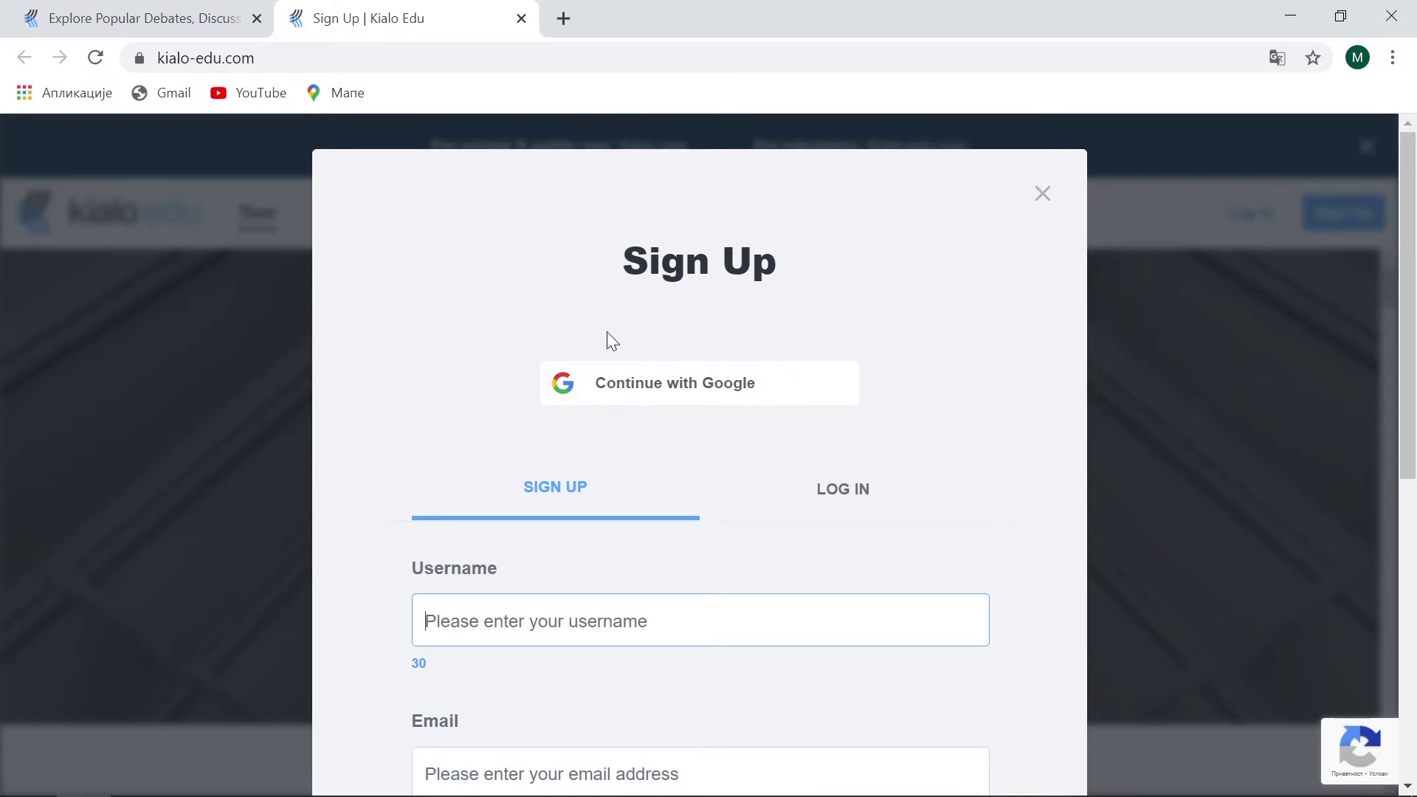
scroll(619, 398, down, 3)
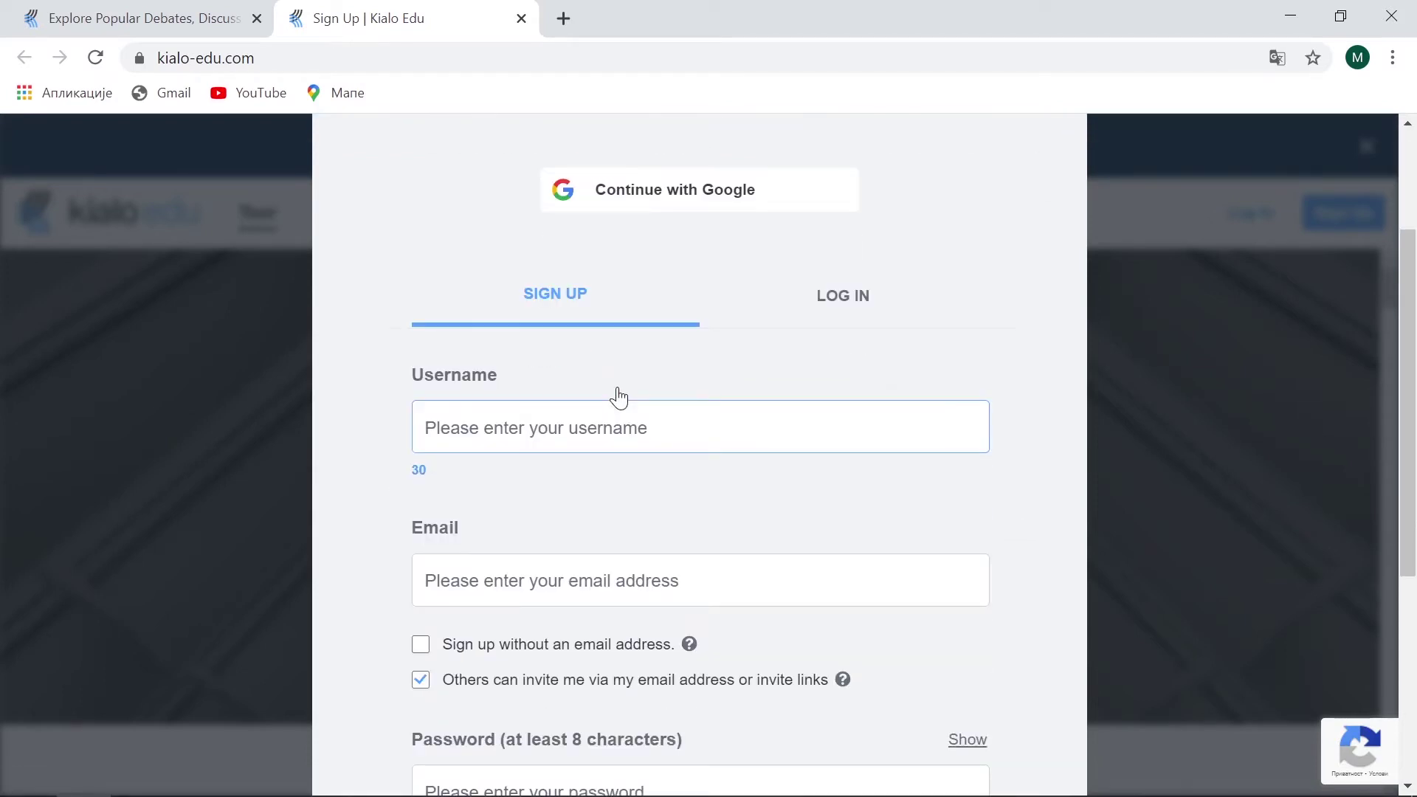
scroll(535, 447, down, 1)
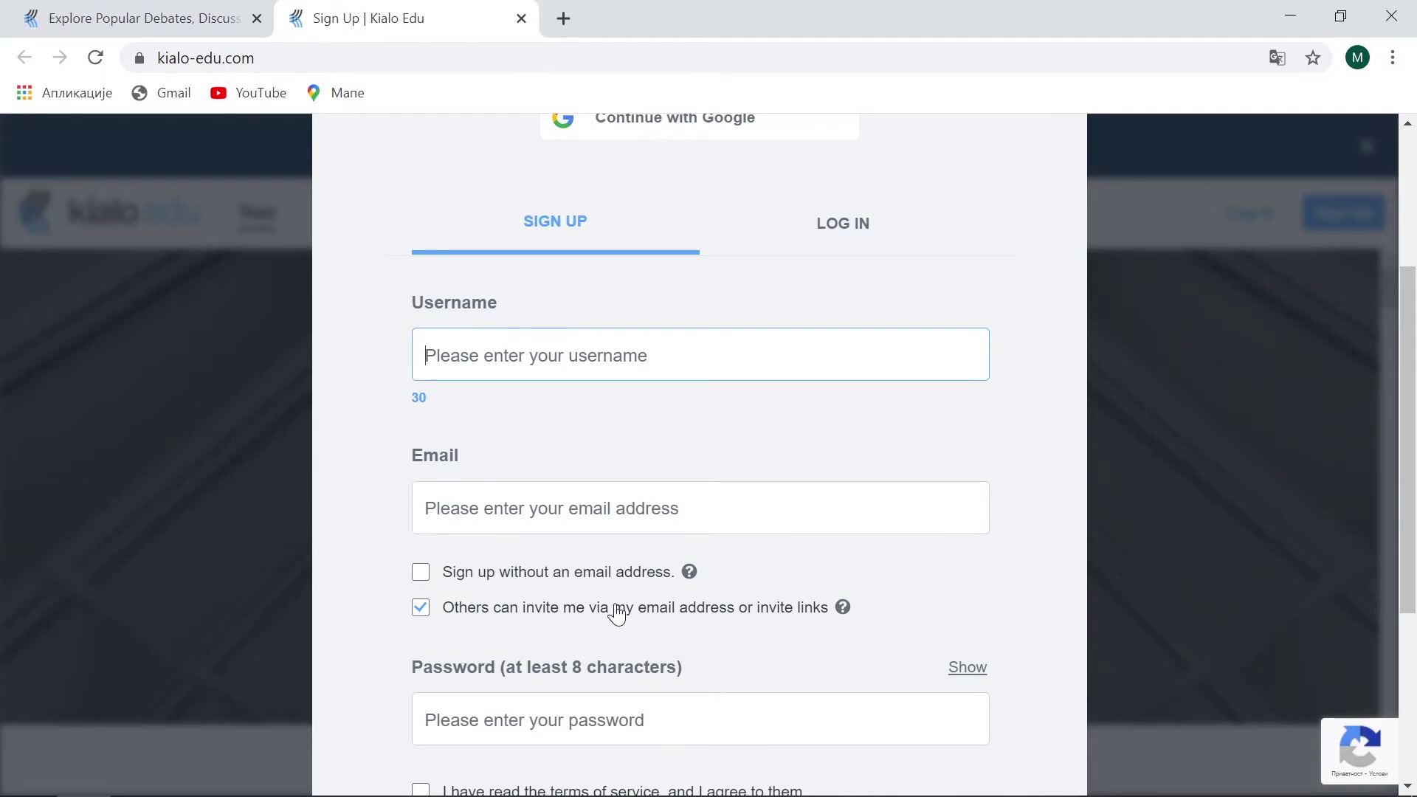
scroll(617, 611, down, 5)
scroll(617, 611, up, 3)
scroll(618, 609, up, 6)
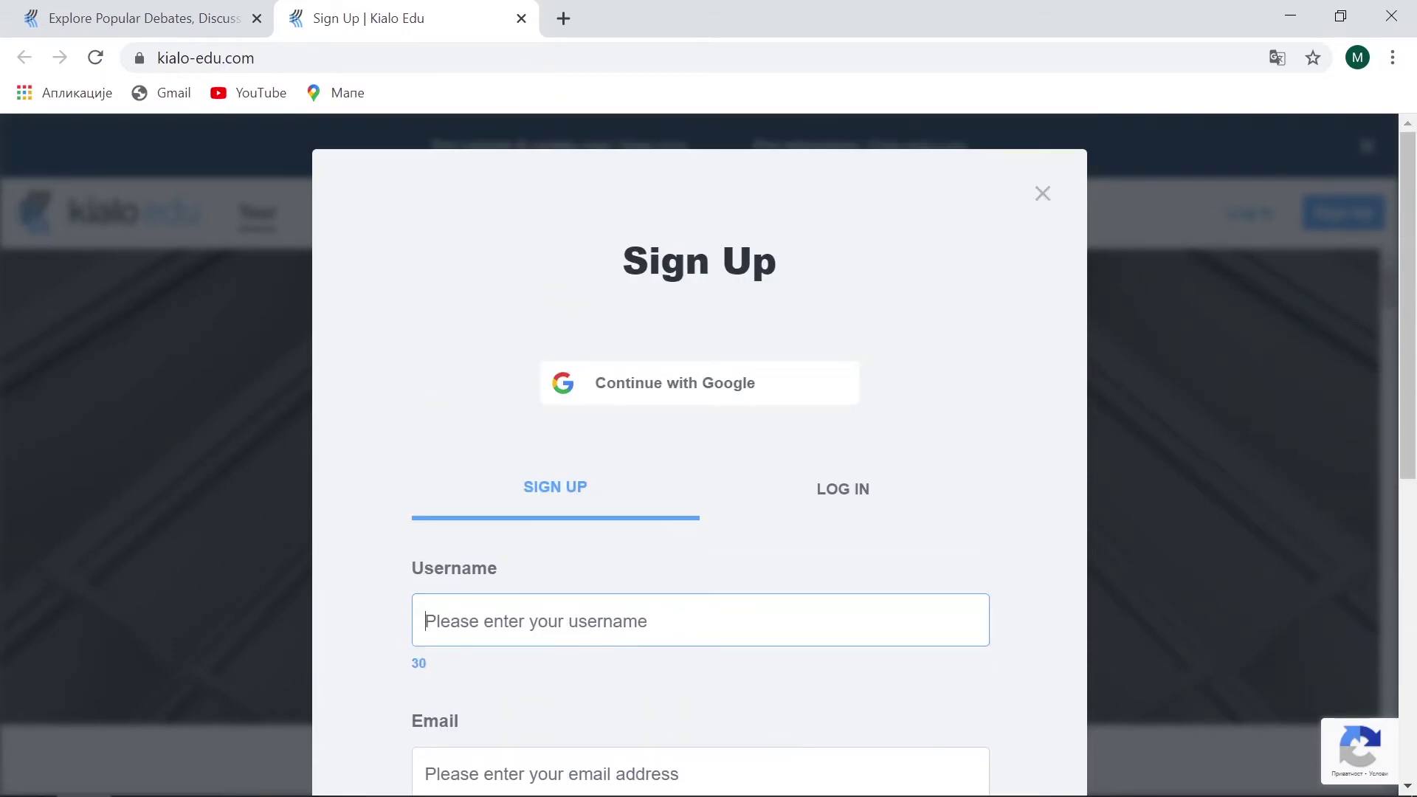
click(704, 393)
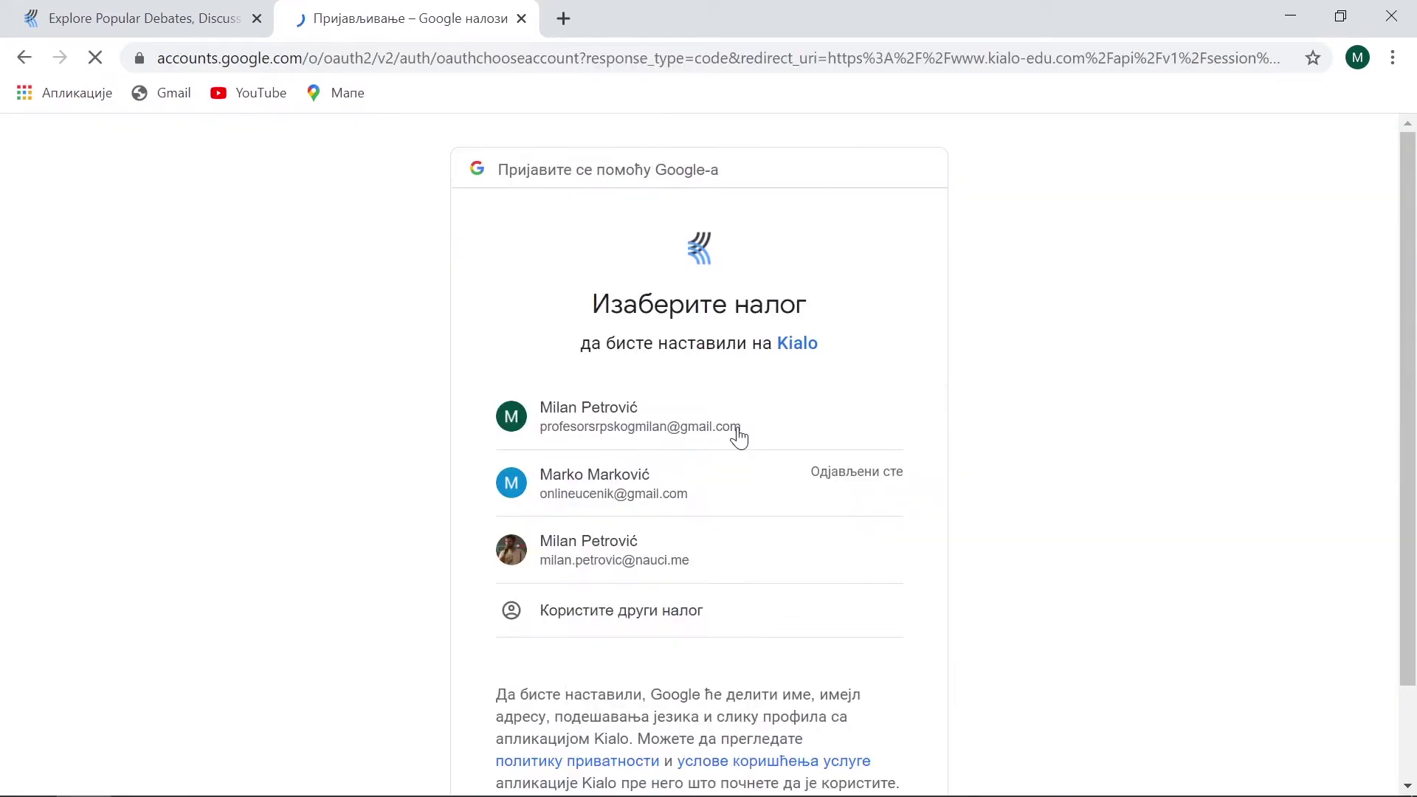
click(669, 436)
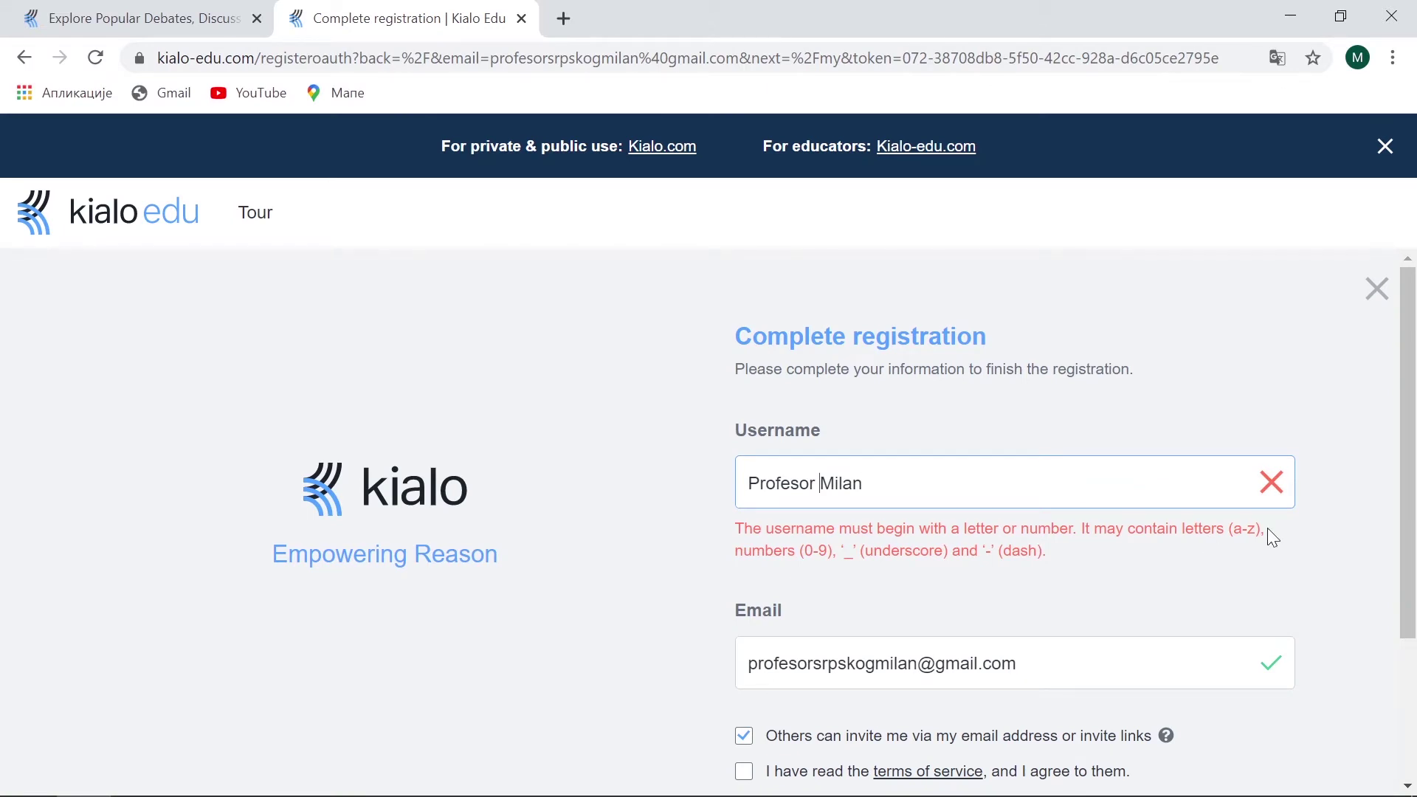
Finish the registration with an underscore instead of the space in the username, email and link invitations switched off and the terms of service accepted.
key(BackSpace)
text(_)
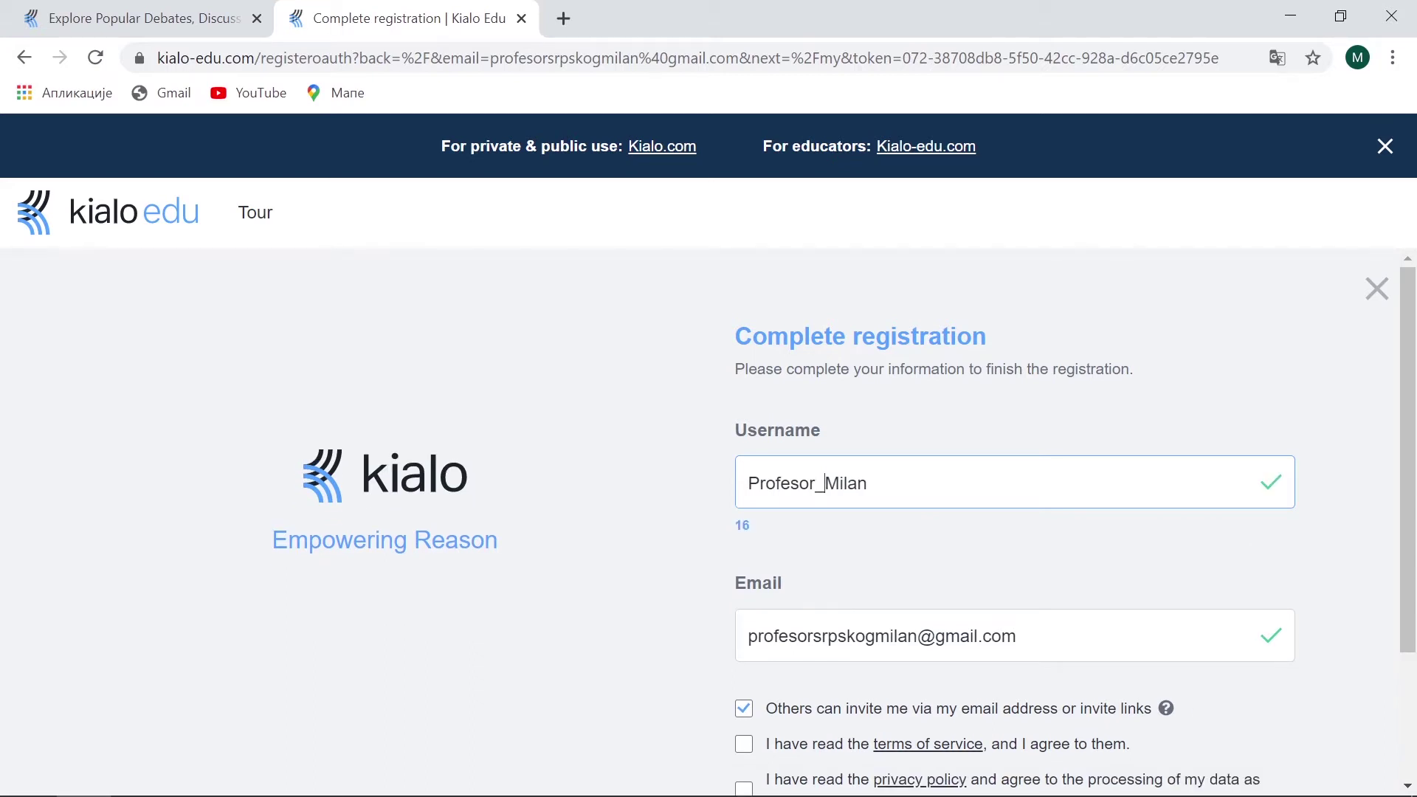
scroll(844, 529, down, 2)
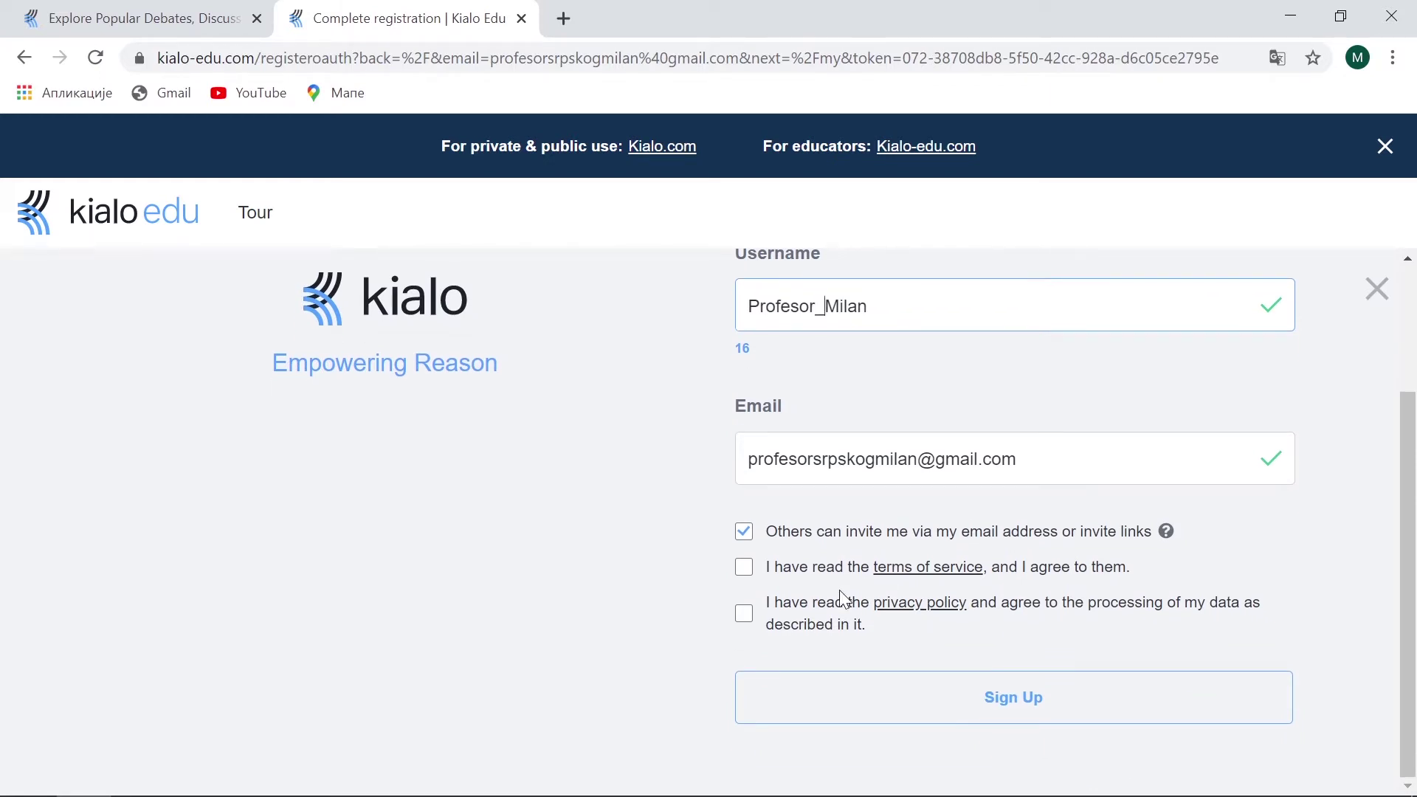
click(744, 533)
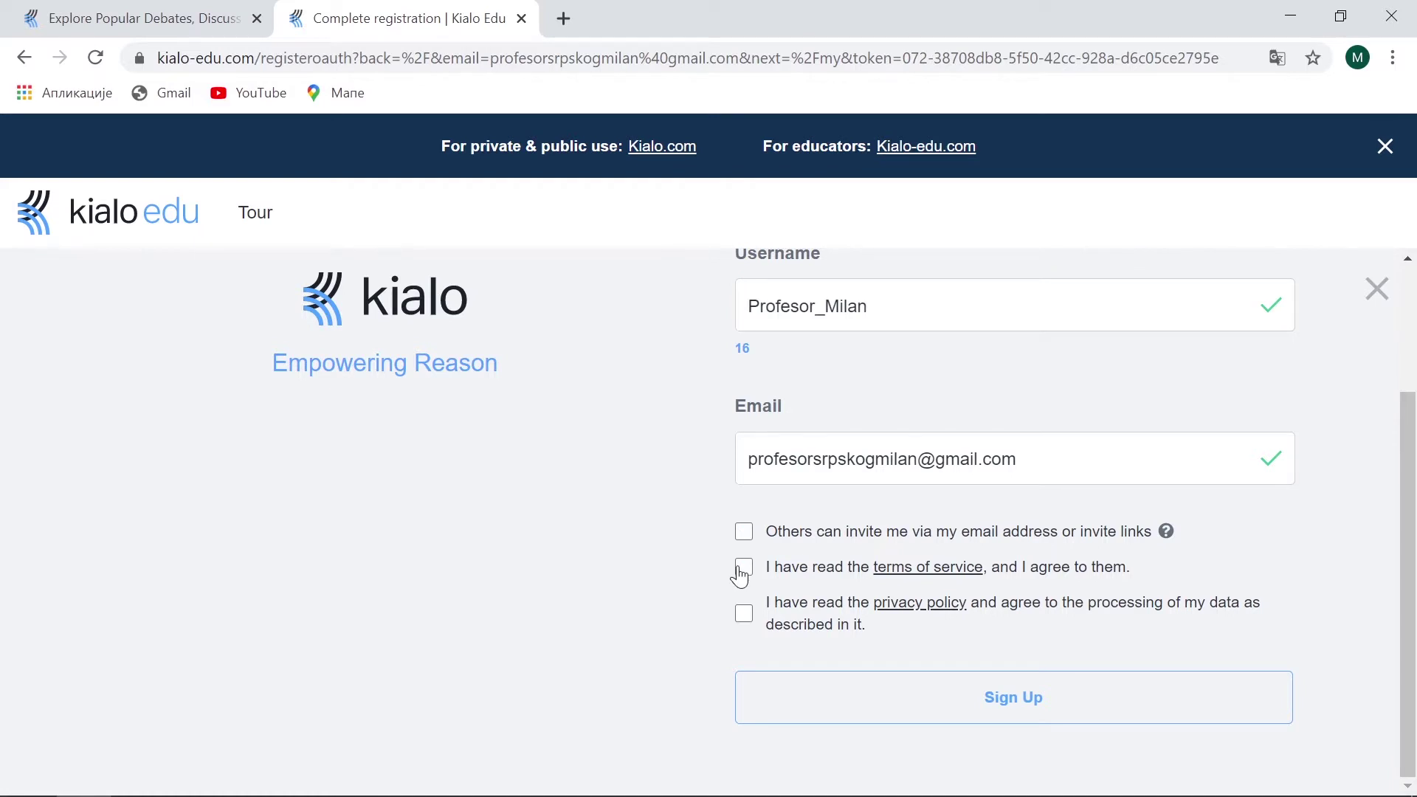
click(741, 572)
click(952, 689)
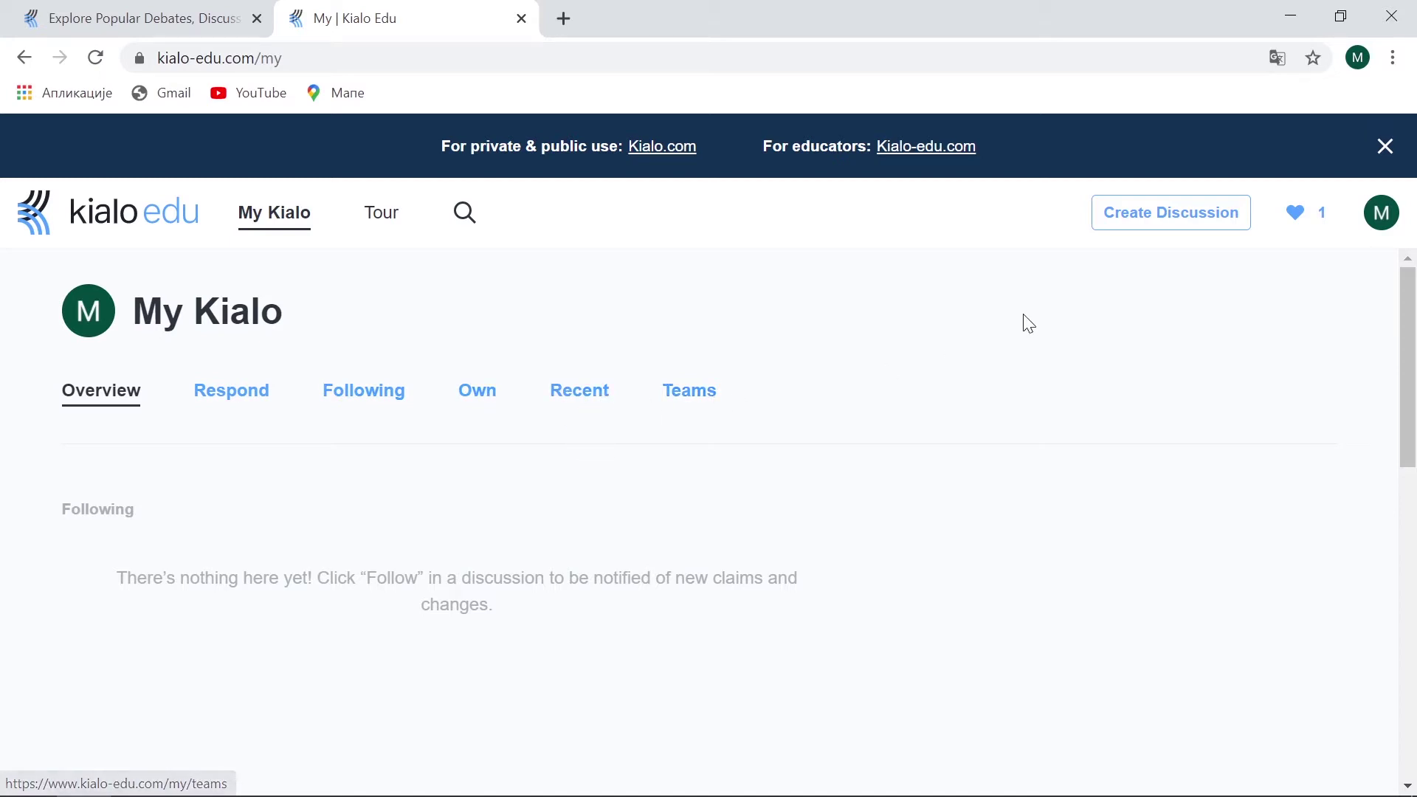
Start a new private discussion, preview the Multiple Theses type and choose Single Thesis as the discussion type.
click(1178, 214)
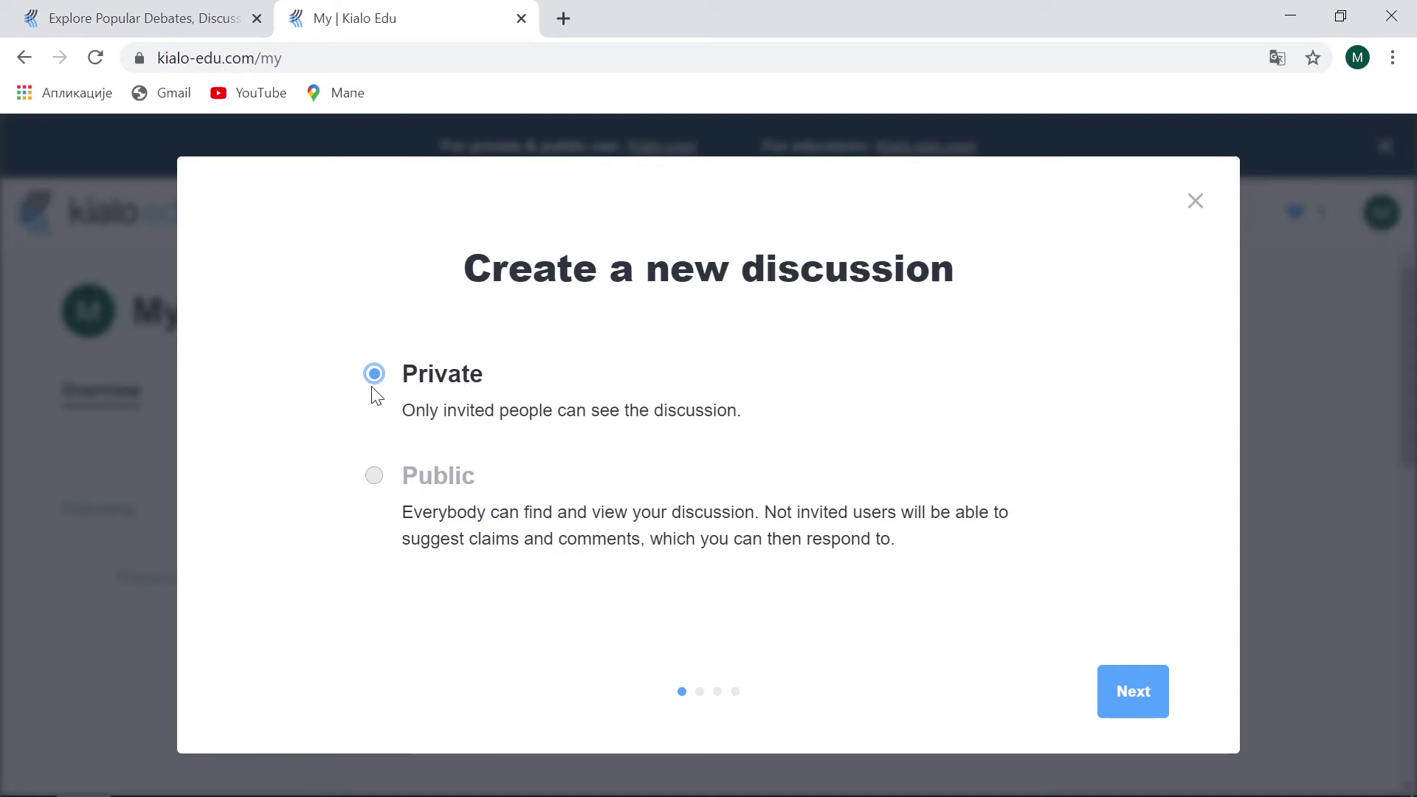
click(1132, 692)
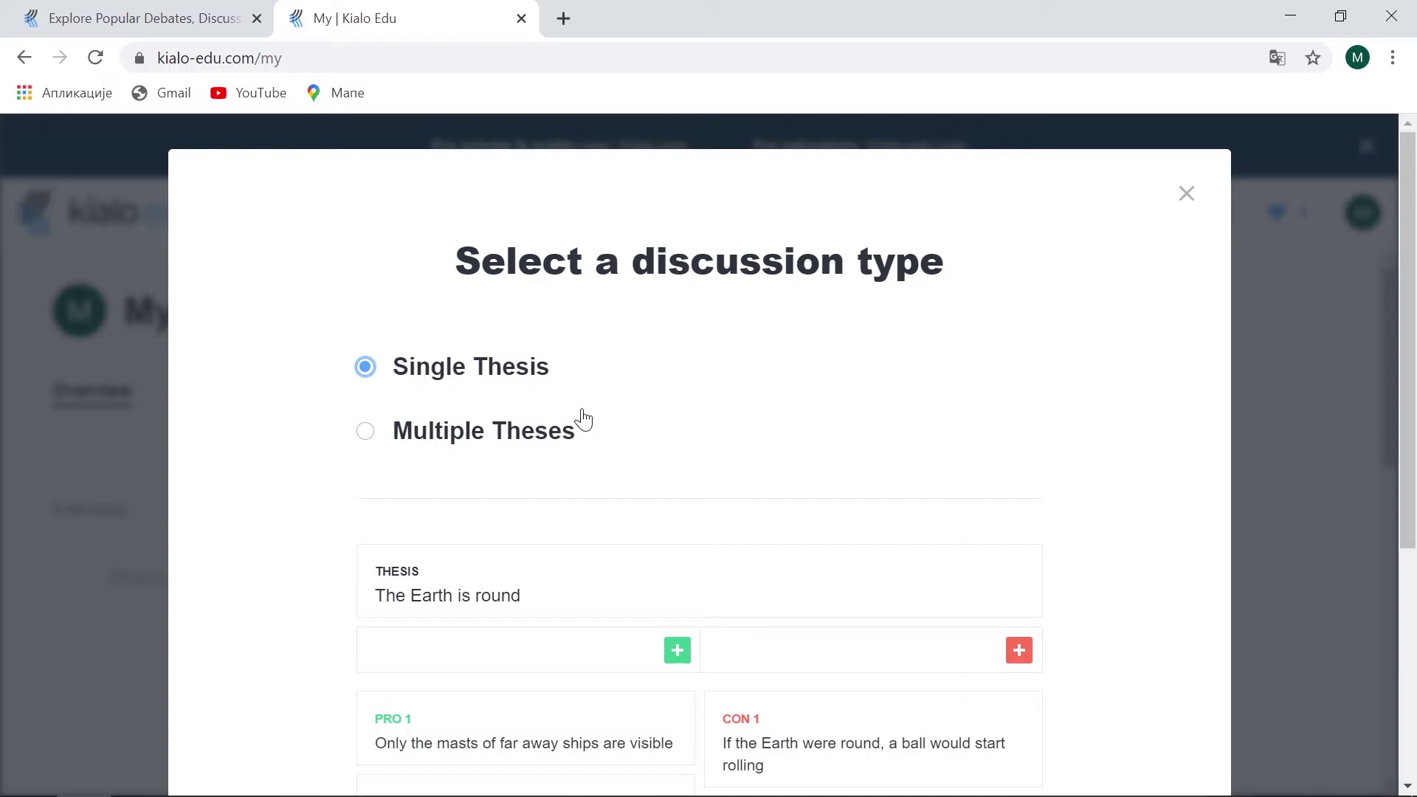
scroll(580, 414, down, 2)
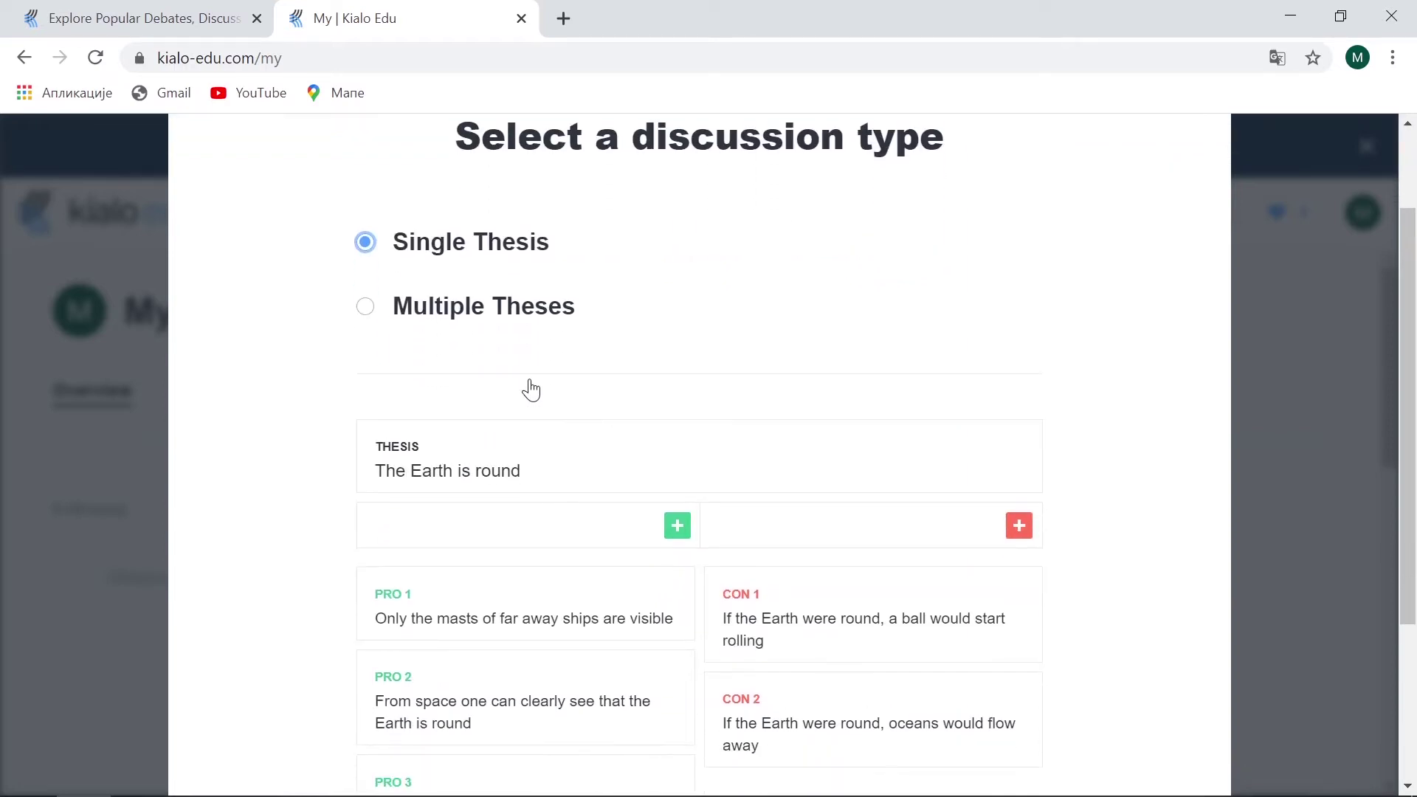
click(366, 309)
click(365, 242)
scroll(794, 403, up, 2)
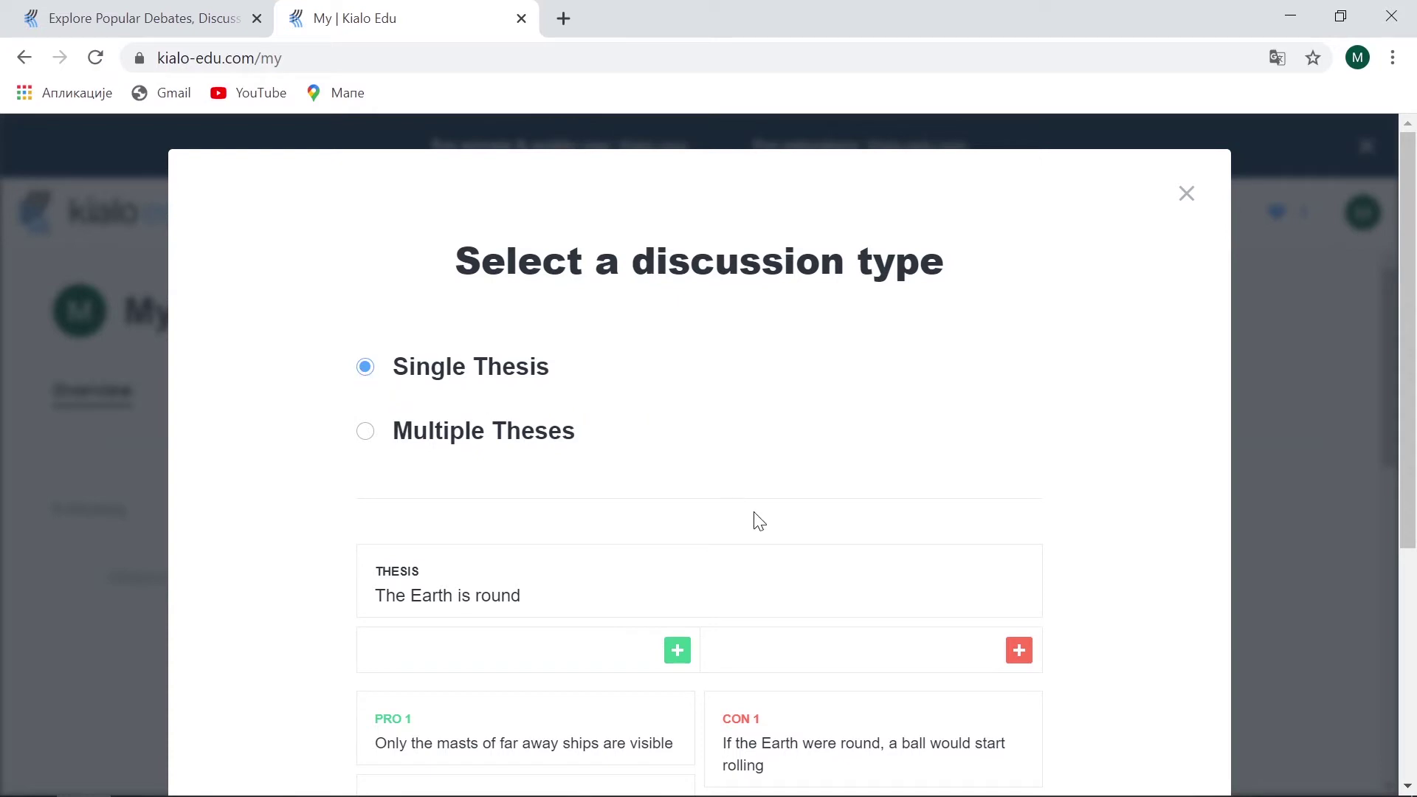
scroll(753, 519, down, 5)
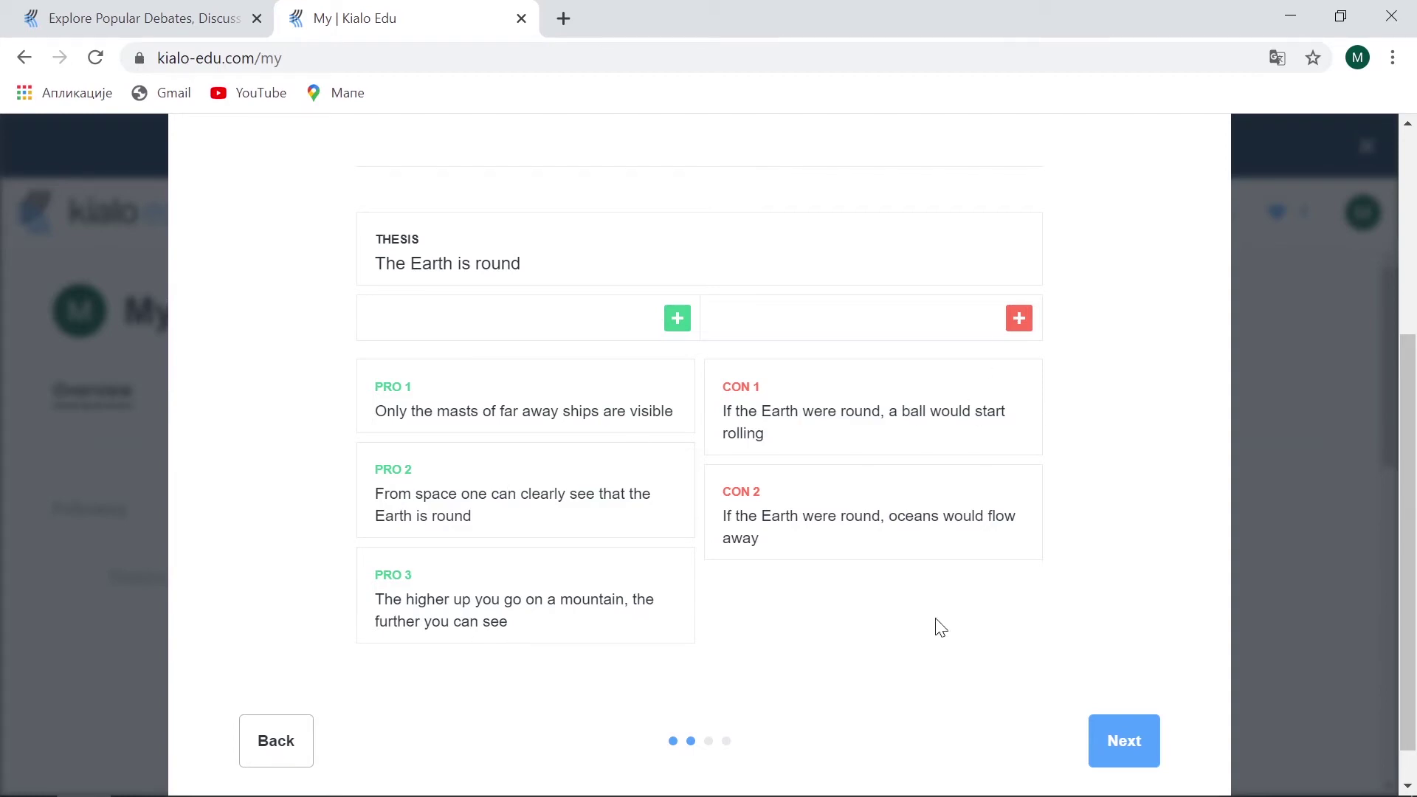
click(1123, 742)
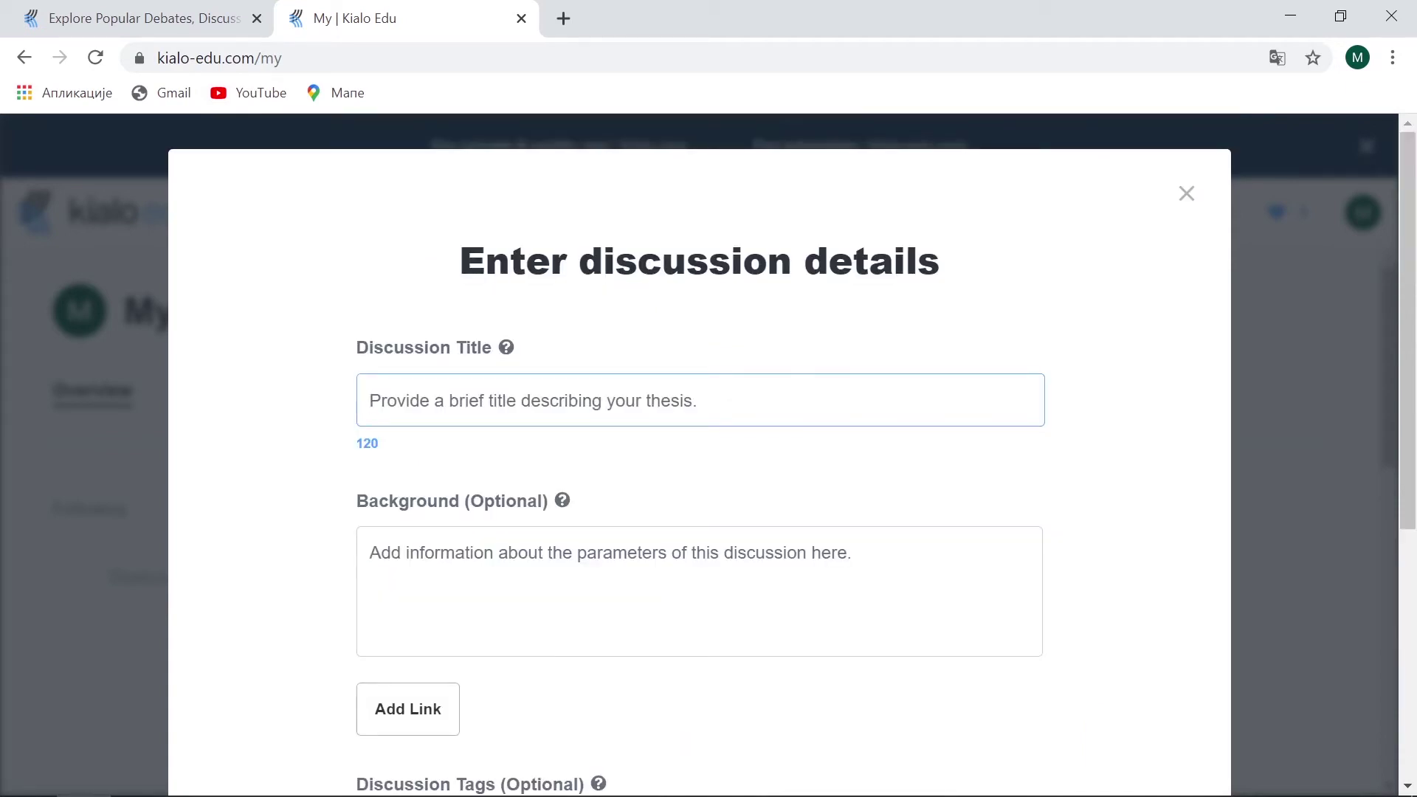
Title the discussion "Средња школа треба да буде обавезна за све" and add a background asking whether secondary school should be compulsory by law in Serbia.
text(Средња школа треба да буде обавезна за све)
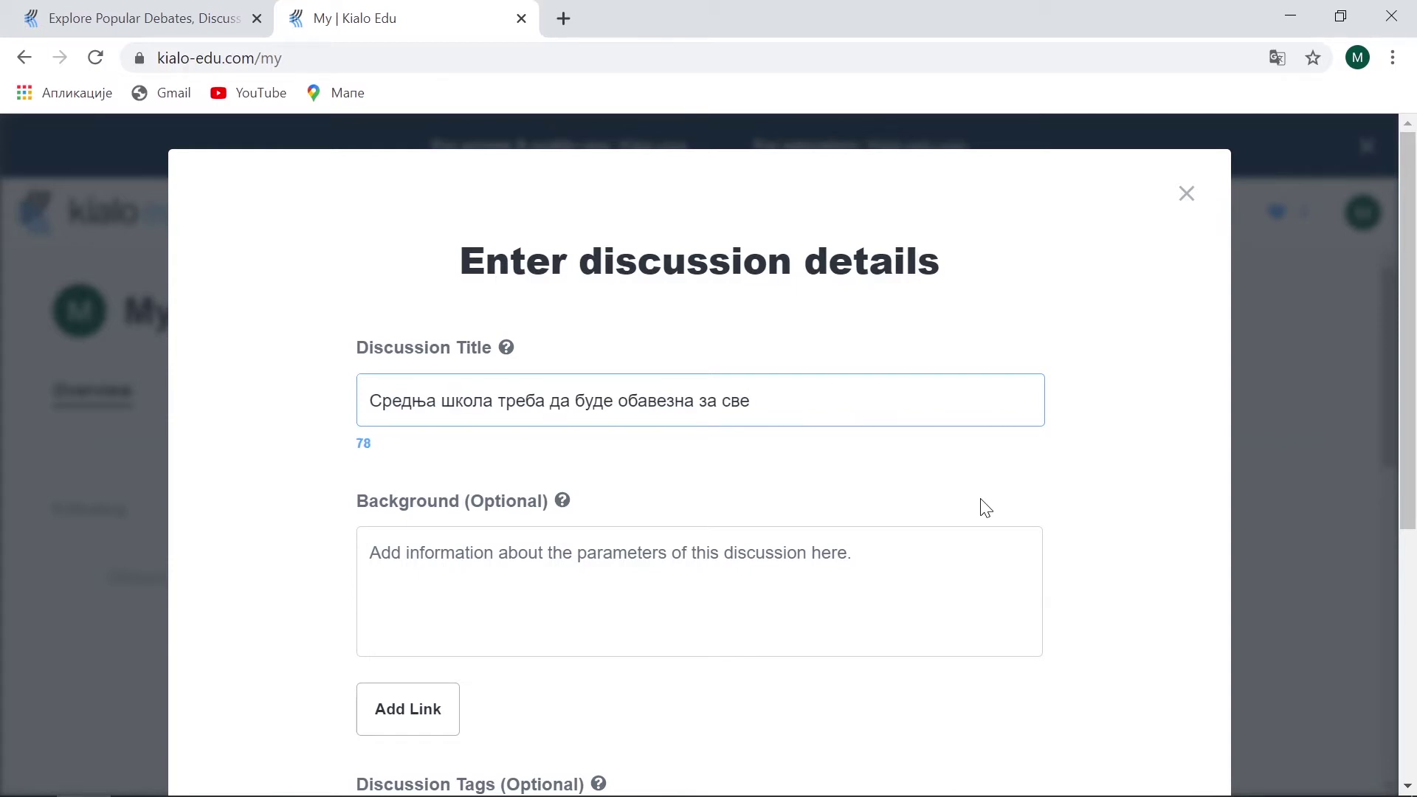
scroll(918, 519, down, 2)
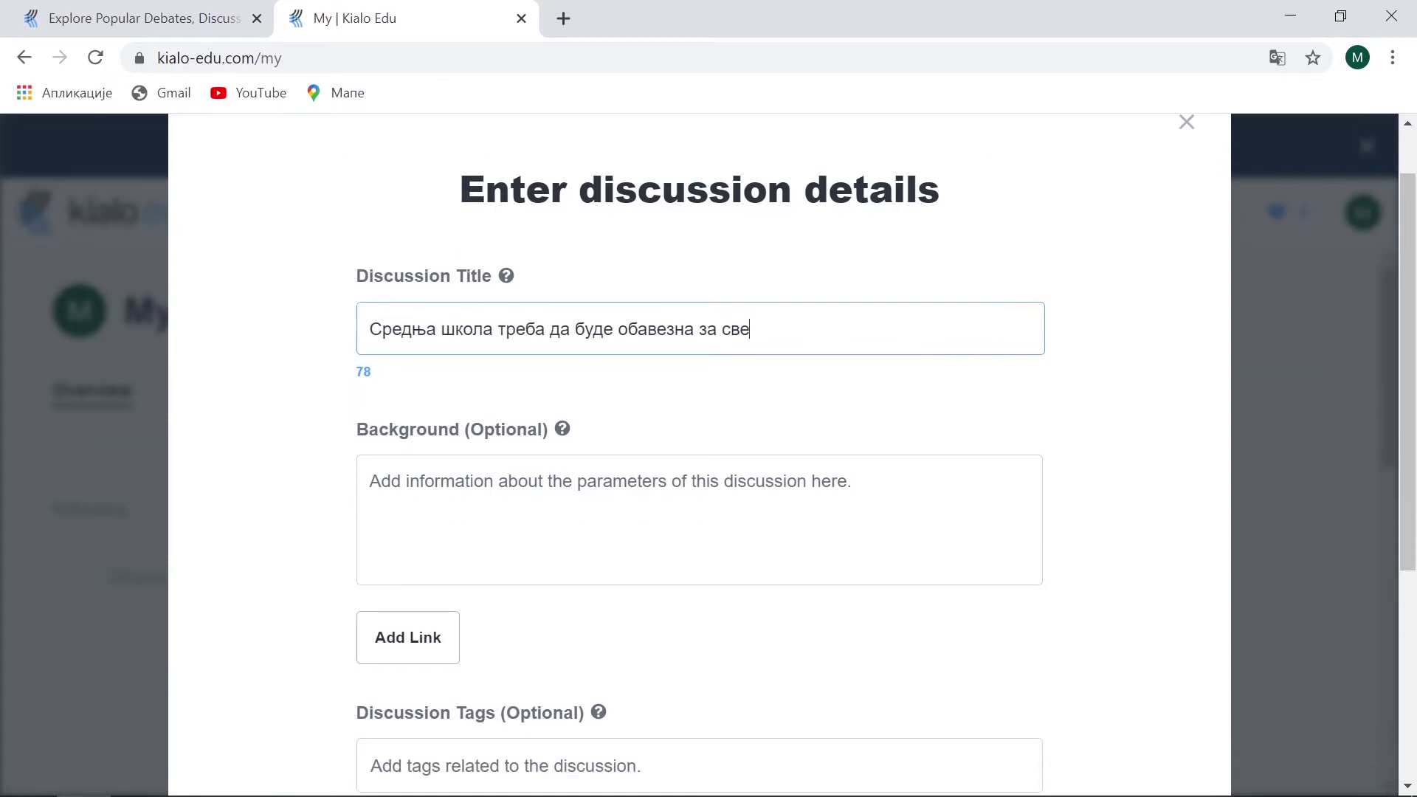
scroll(917, 519, down, 1)
click(636, 333)
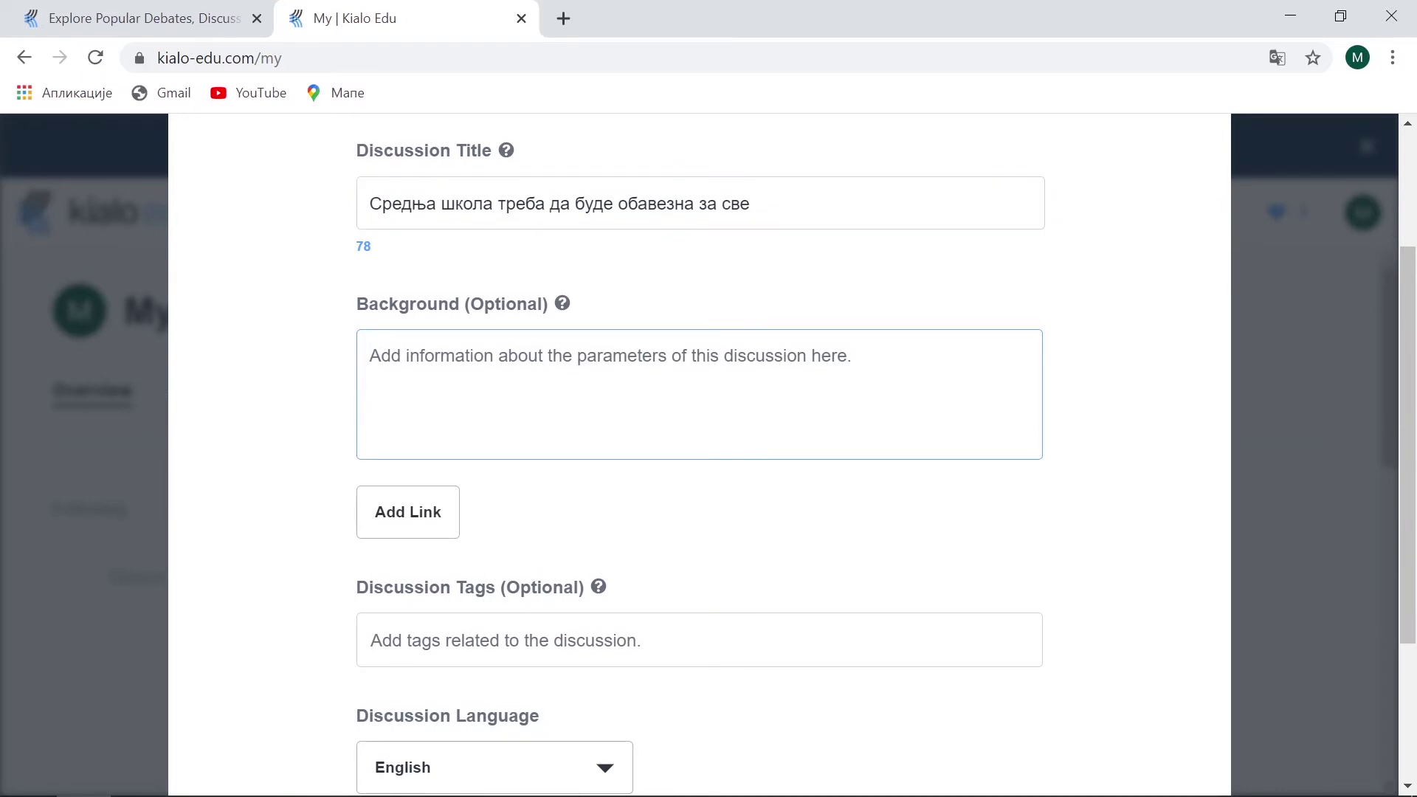
text(У Србији је образовање бесплатно, али је само основно образовање обавезно по закону. Шта мислите да ли би и зашто било добро да се законом пропише да је и средња школа обавезна?)
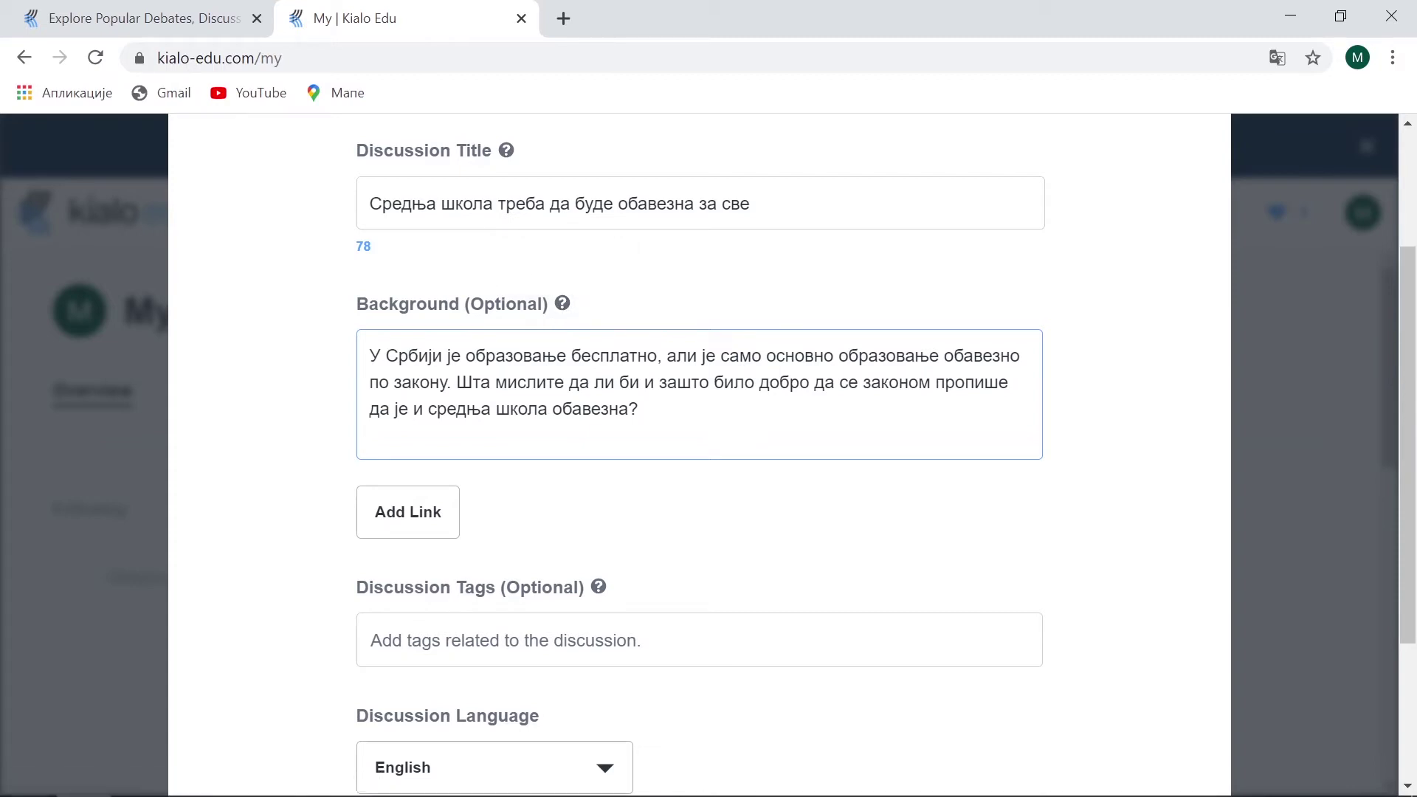
Add the tags "Образовање" and "Грађанско" to the discussion.
scroll(803, 449, down, 1)
scroll(803, 449, down, 2)
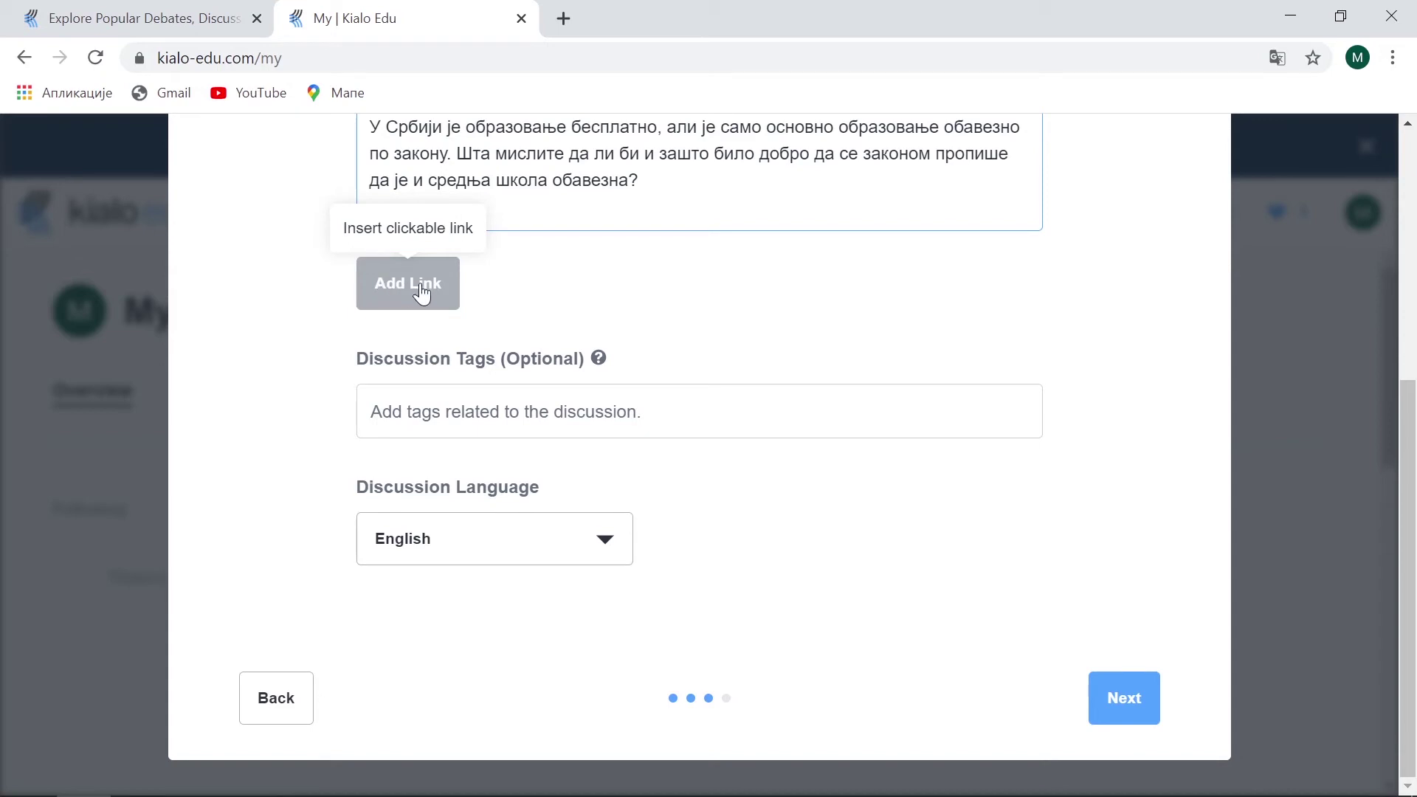
click(525, 391)
key(super+space)
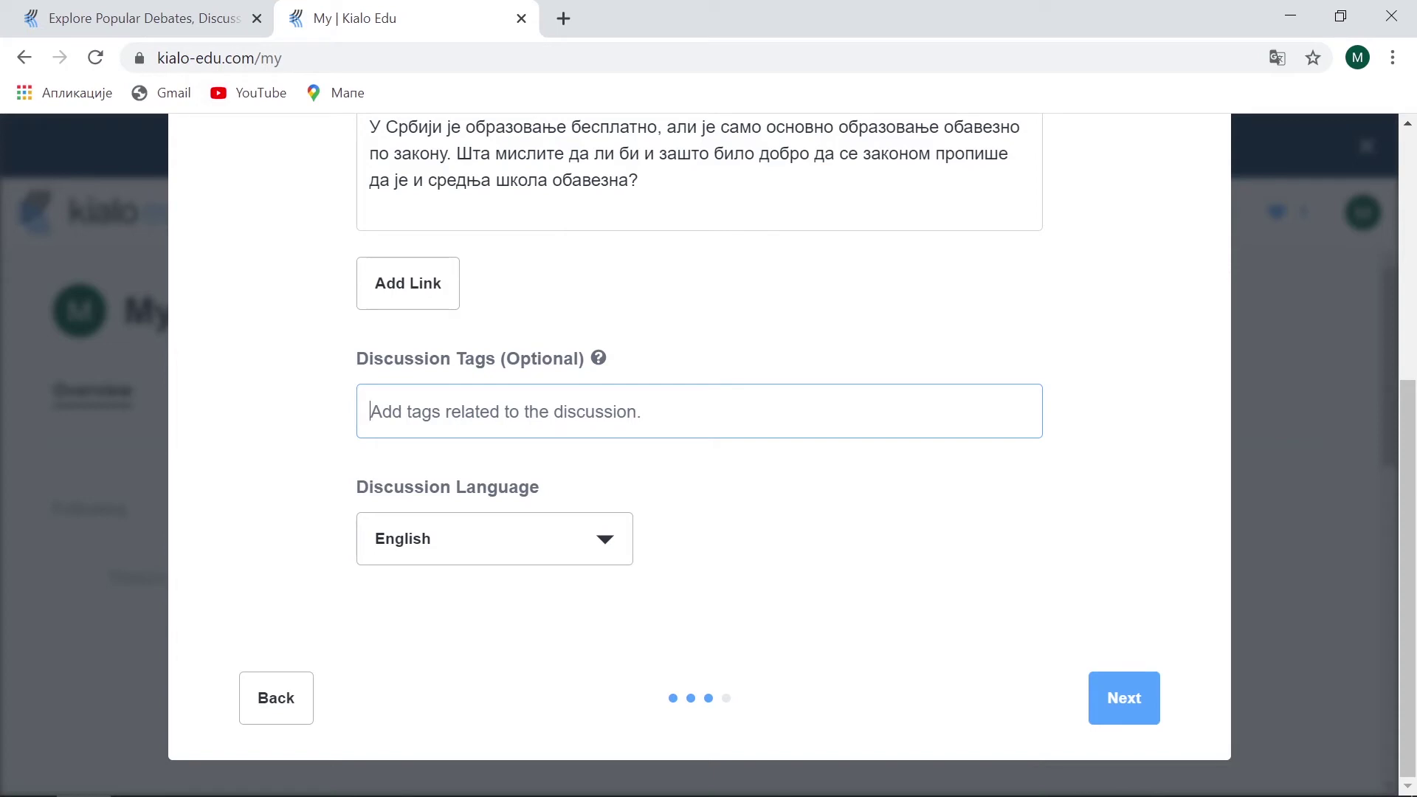
text(об)
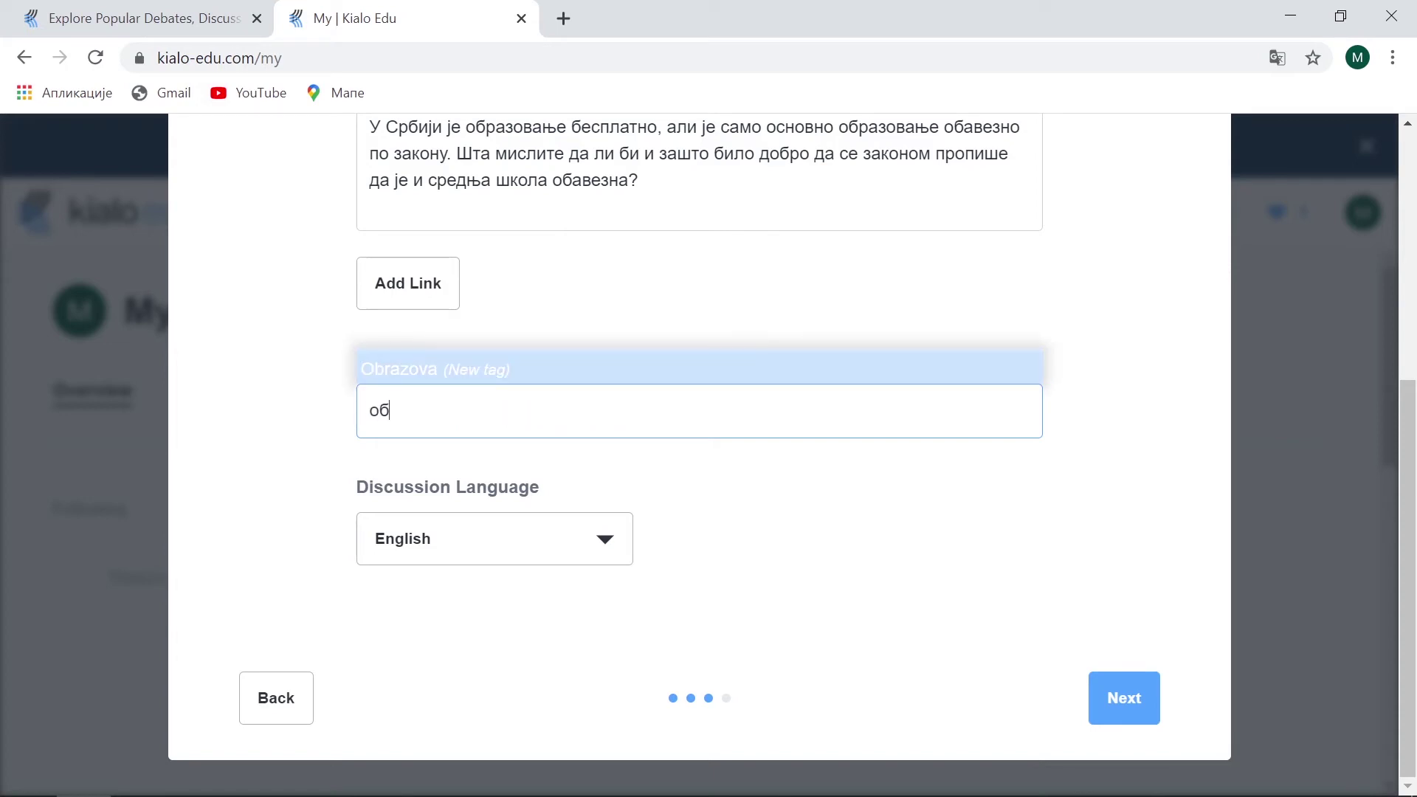
text(разовање)
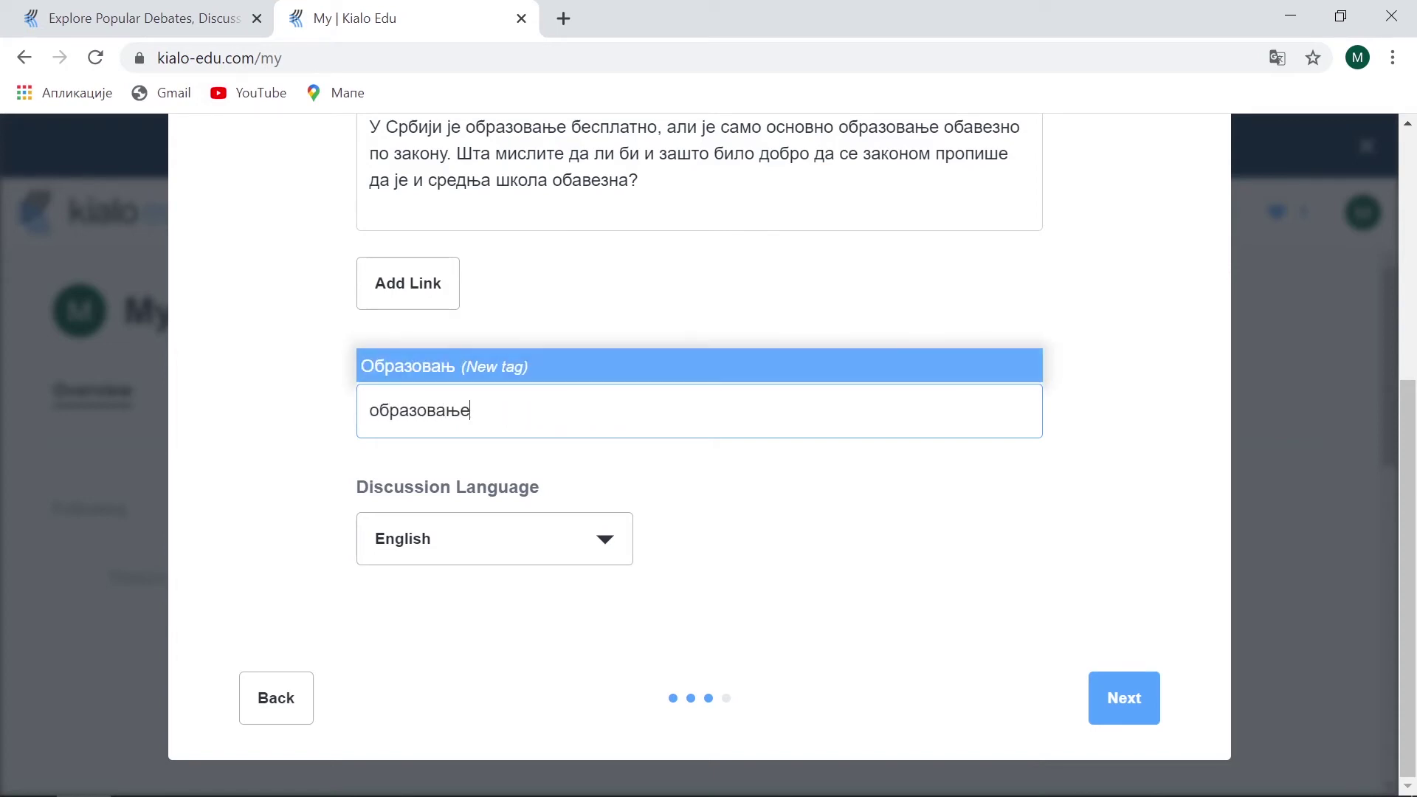
key(Return)
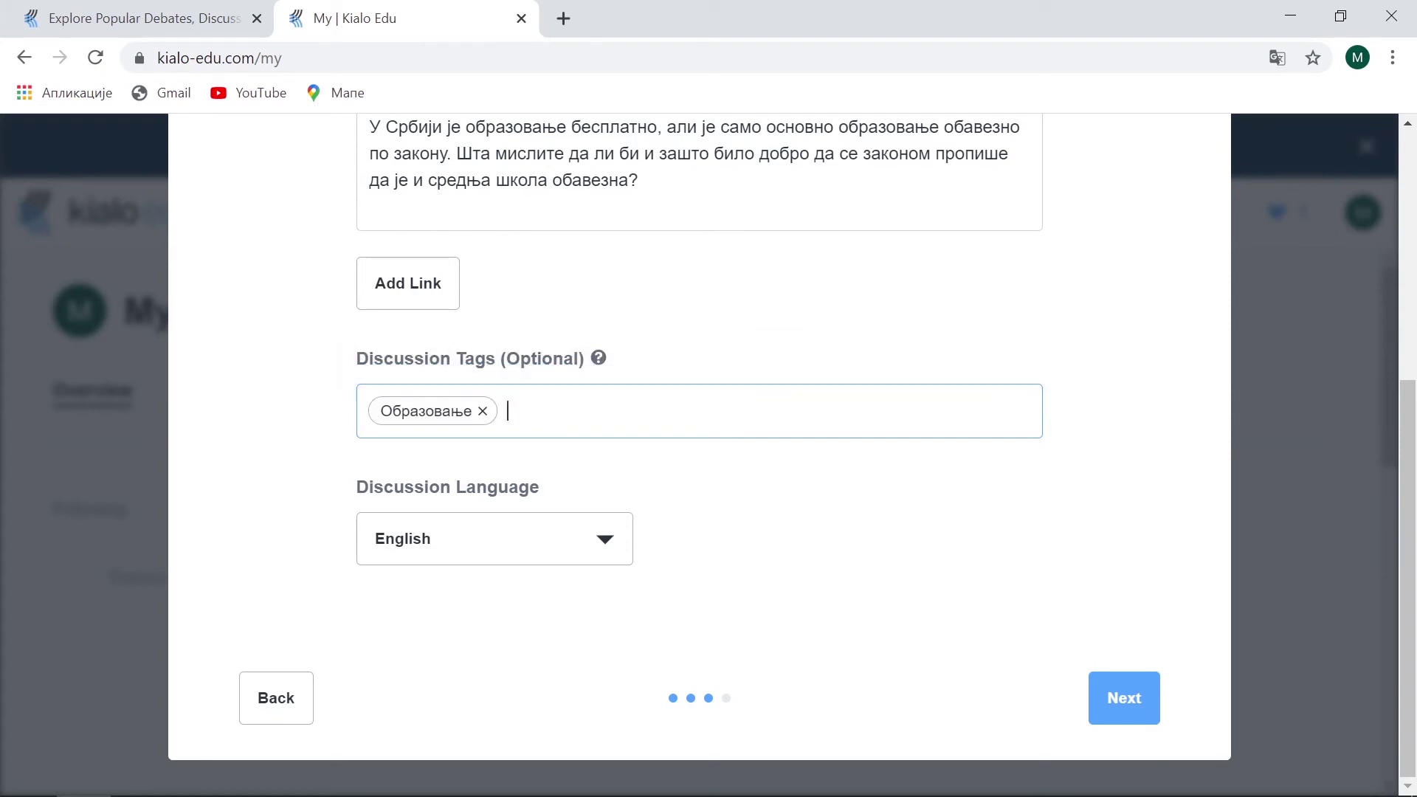
text(грађ)
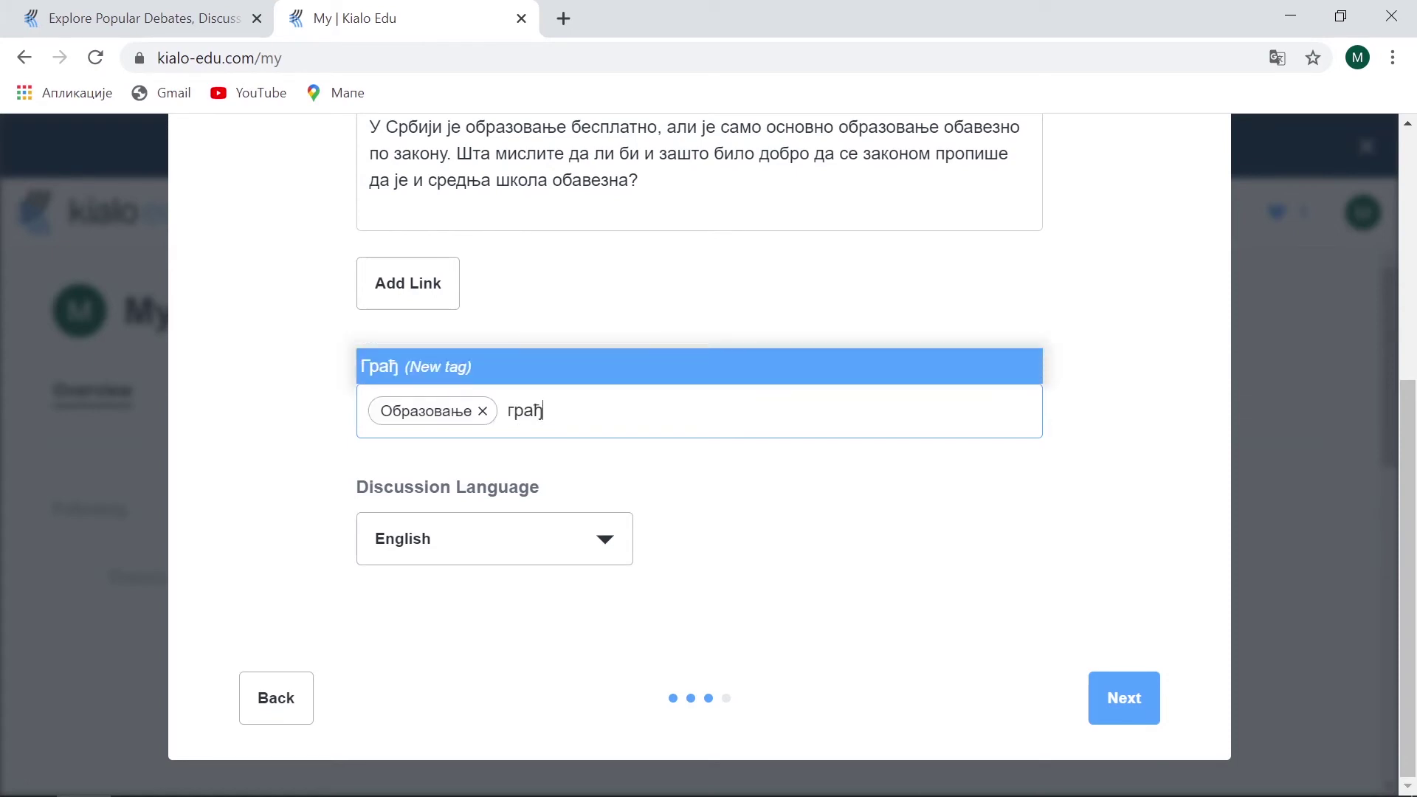
text(анско)
key(Return)
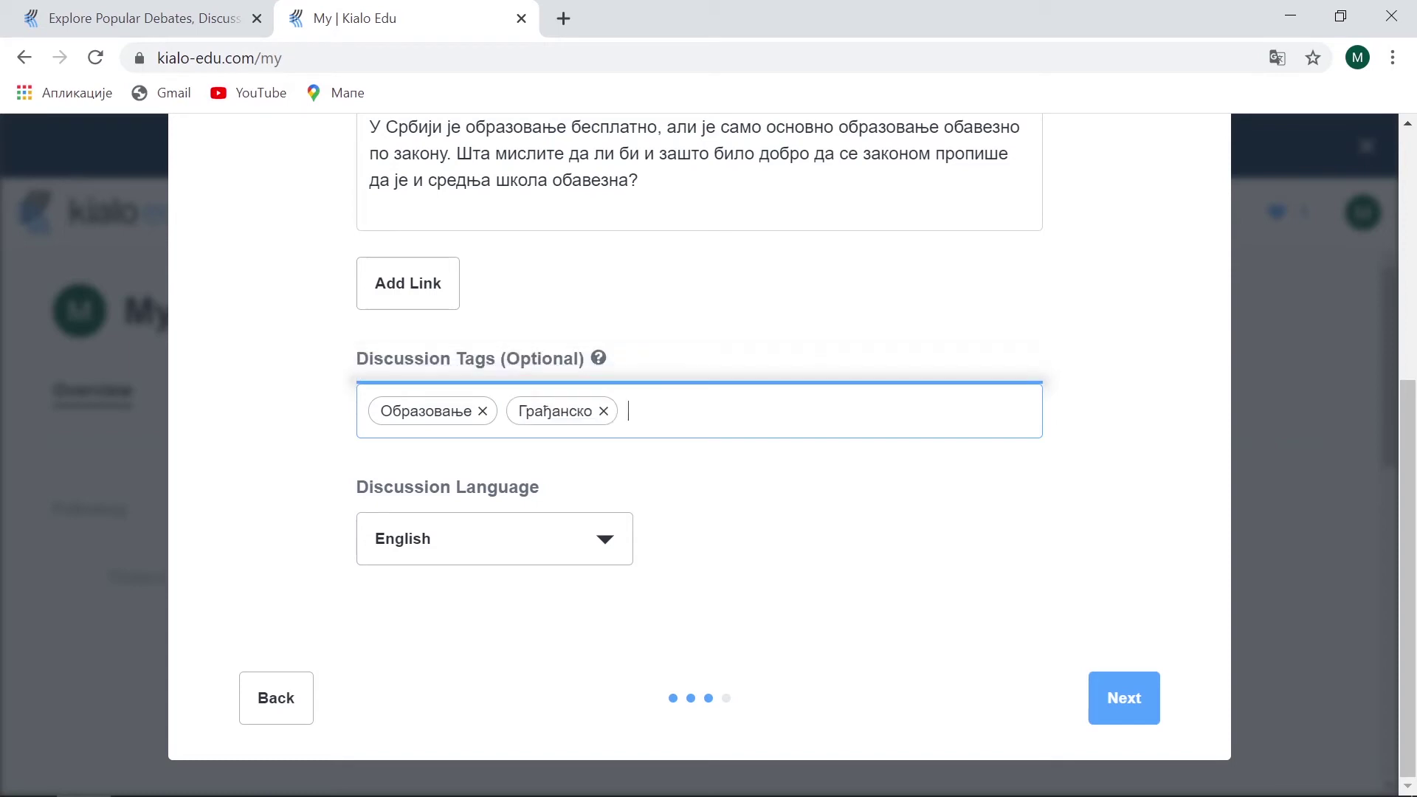
Set the discussion language to Other.
click(605, 539)
scroll(626, 637, down, 10)
drag(626, 638, 631, 714)
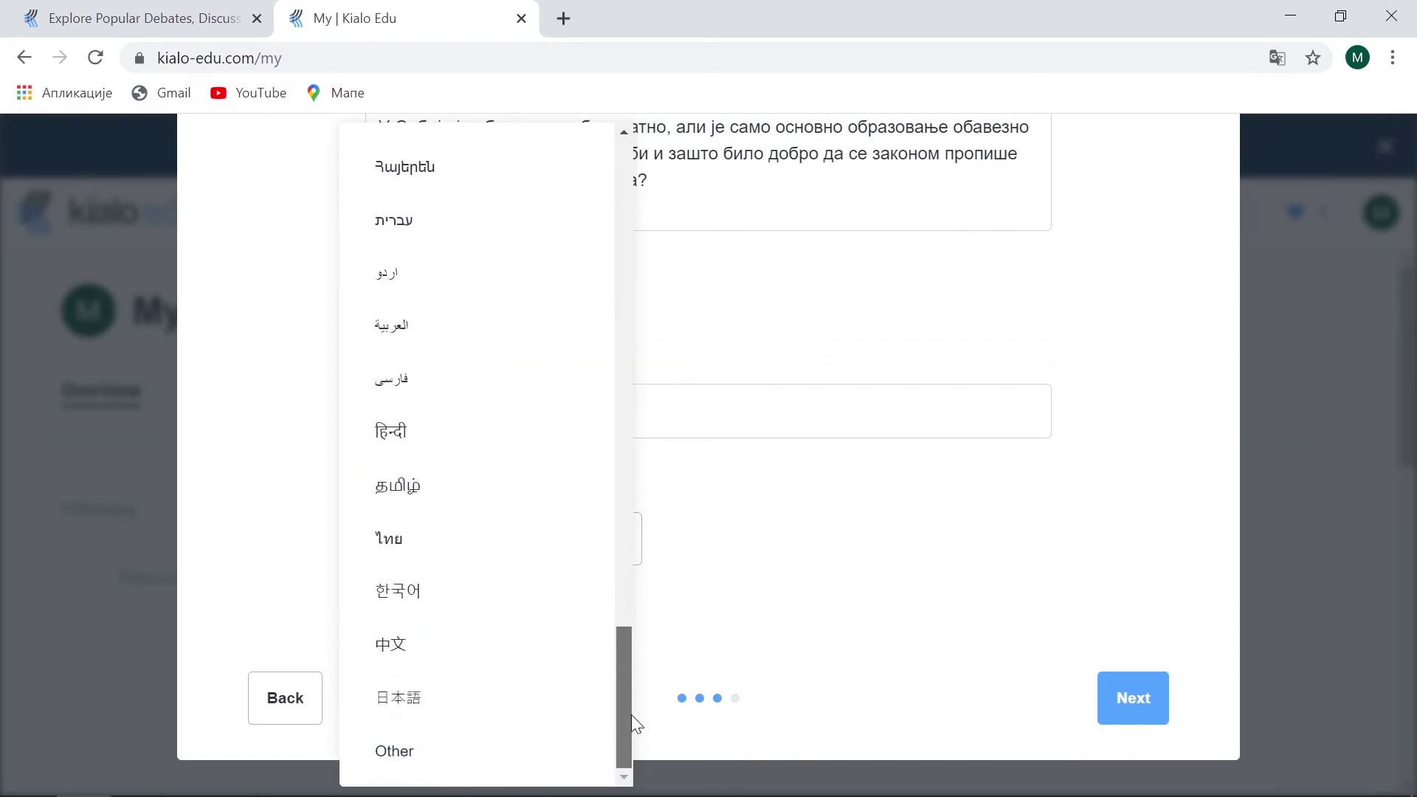
click(470, 756)
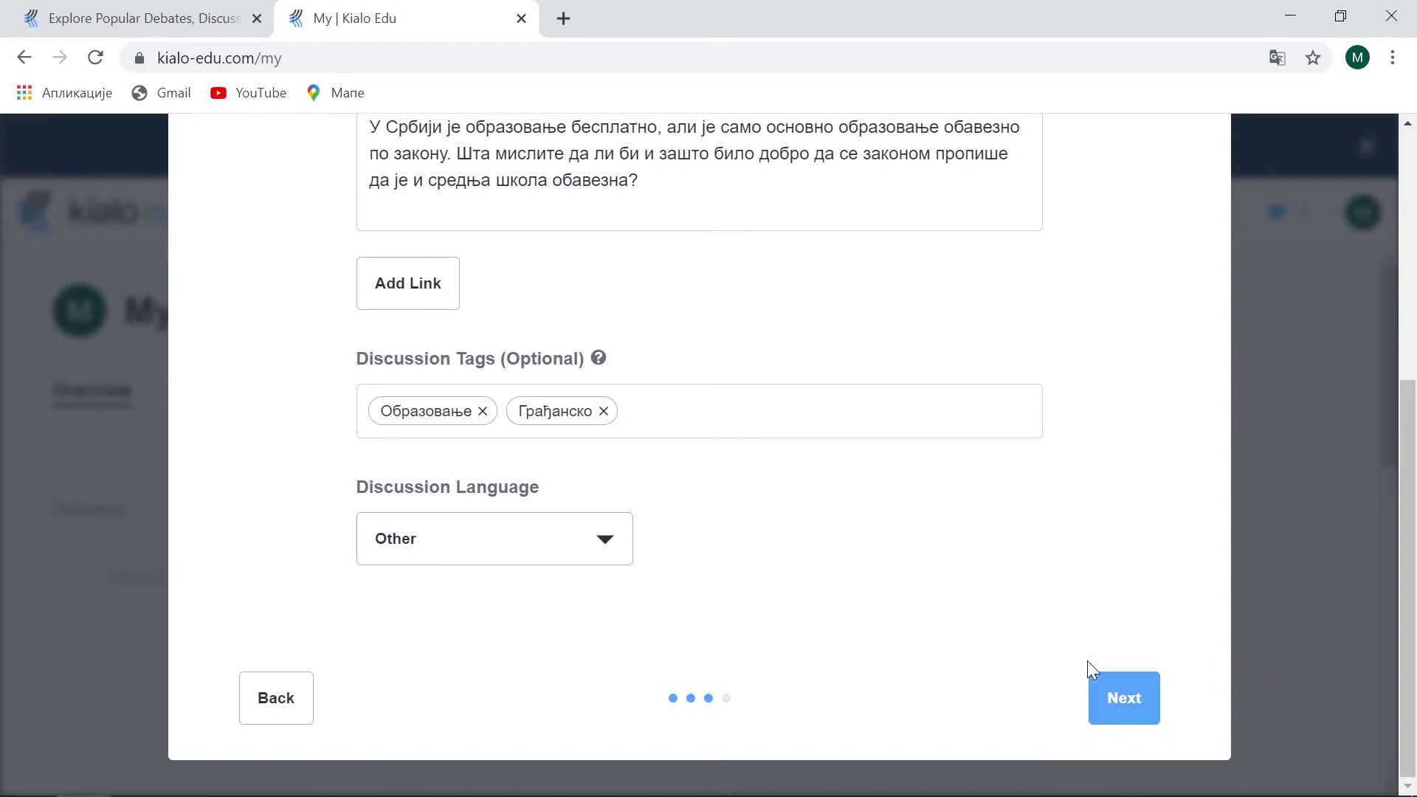
Upload the picture "средња школа" as the discussion image, complete the discussion setup and dismiss the introductory video.
click(1122, 706)
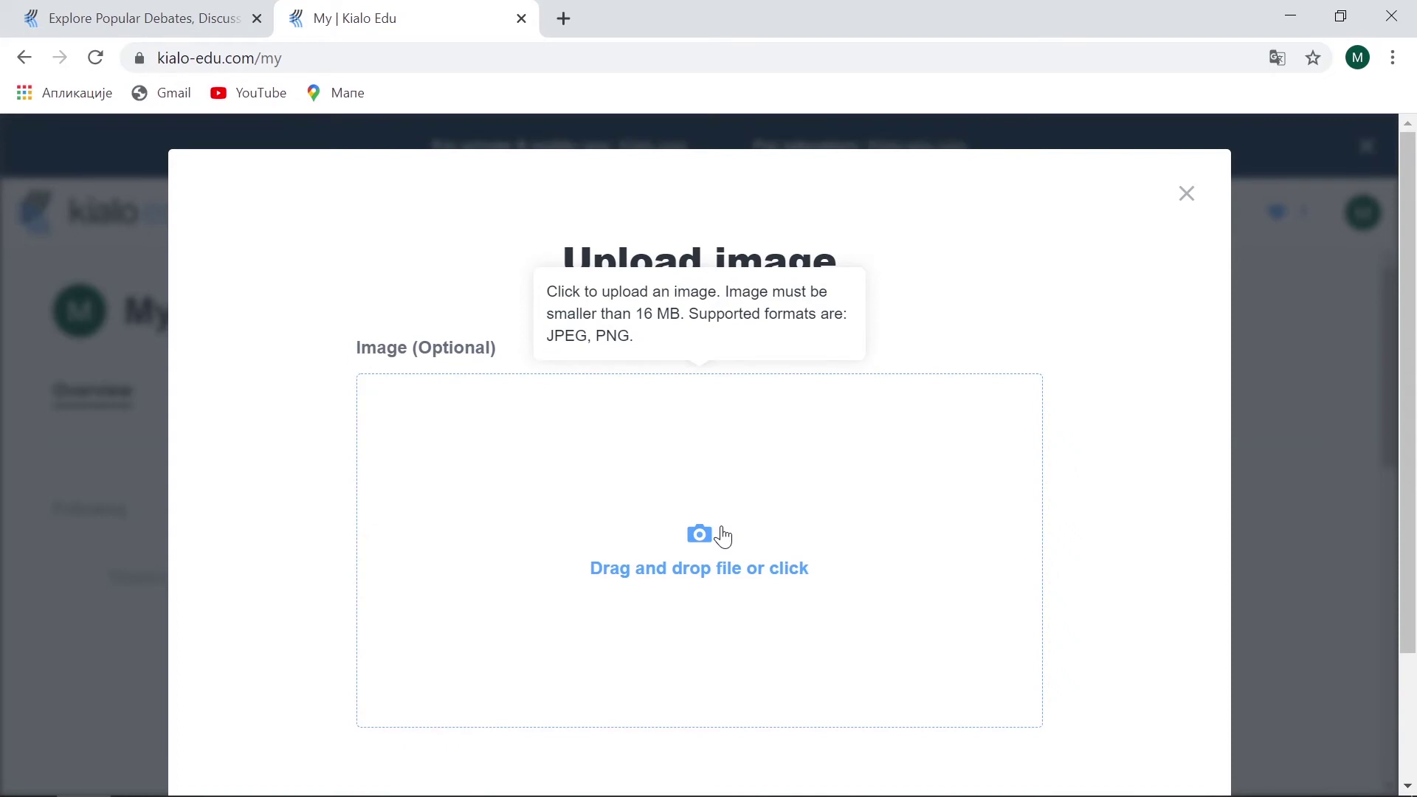
click(701, 546)
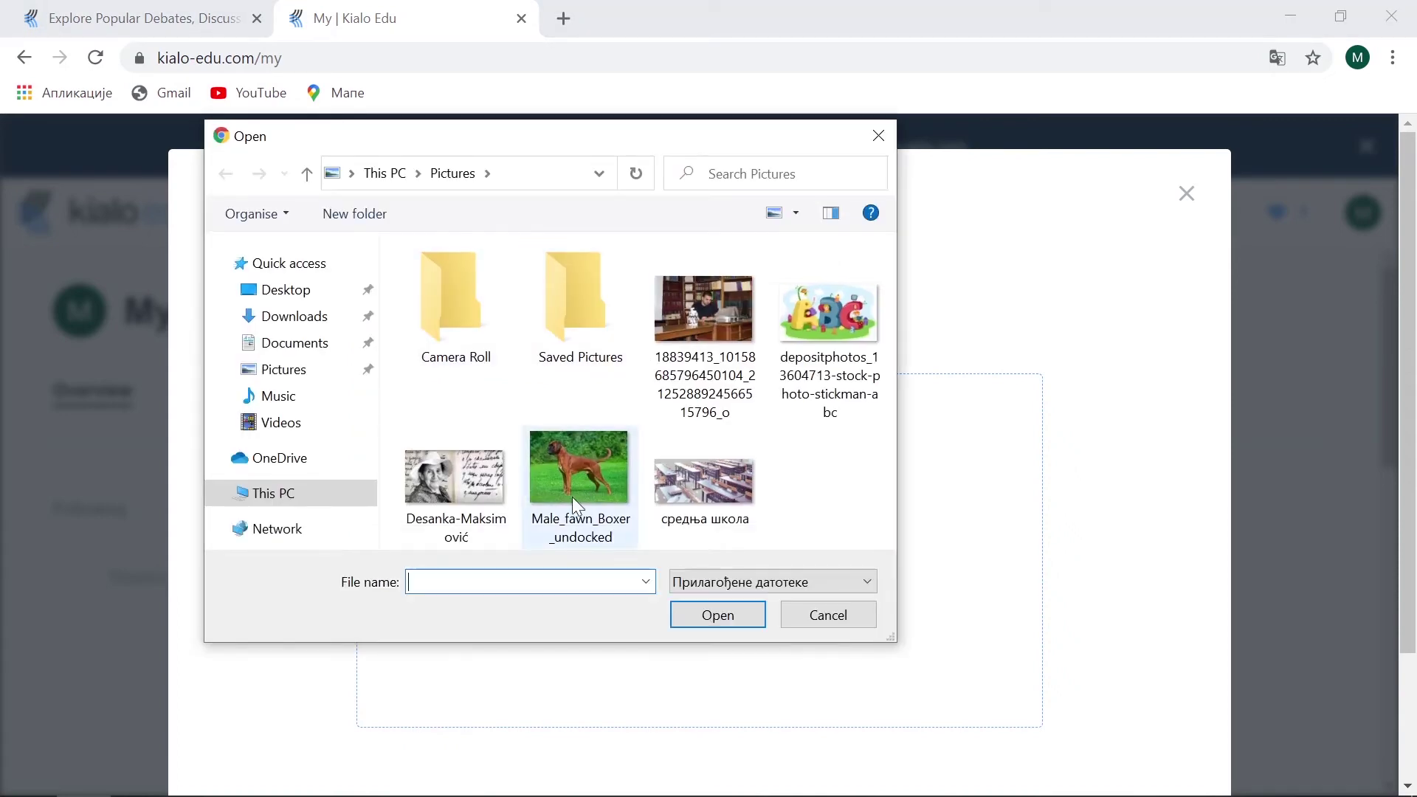
double_click(723, 486)
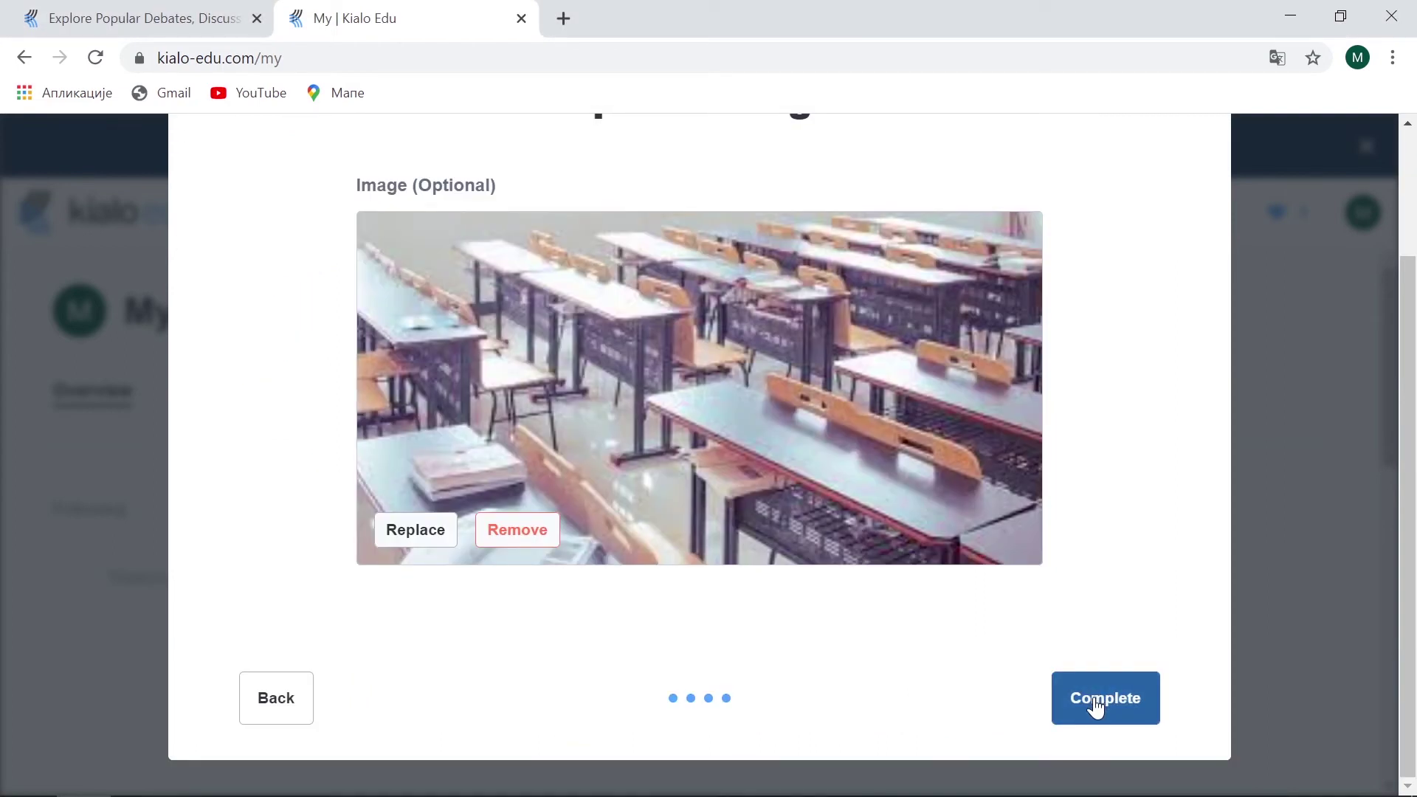
click(1096, 705)
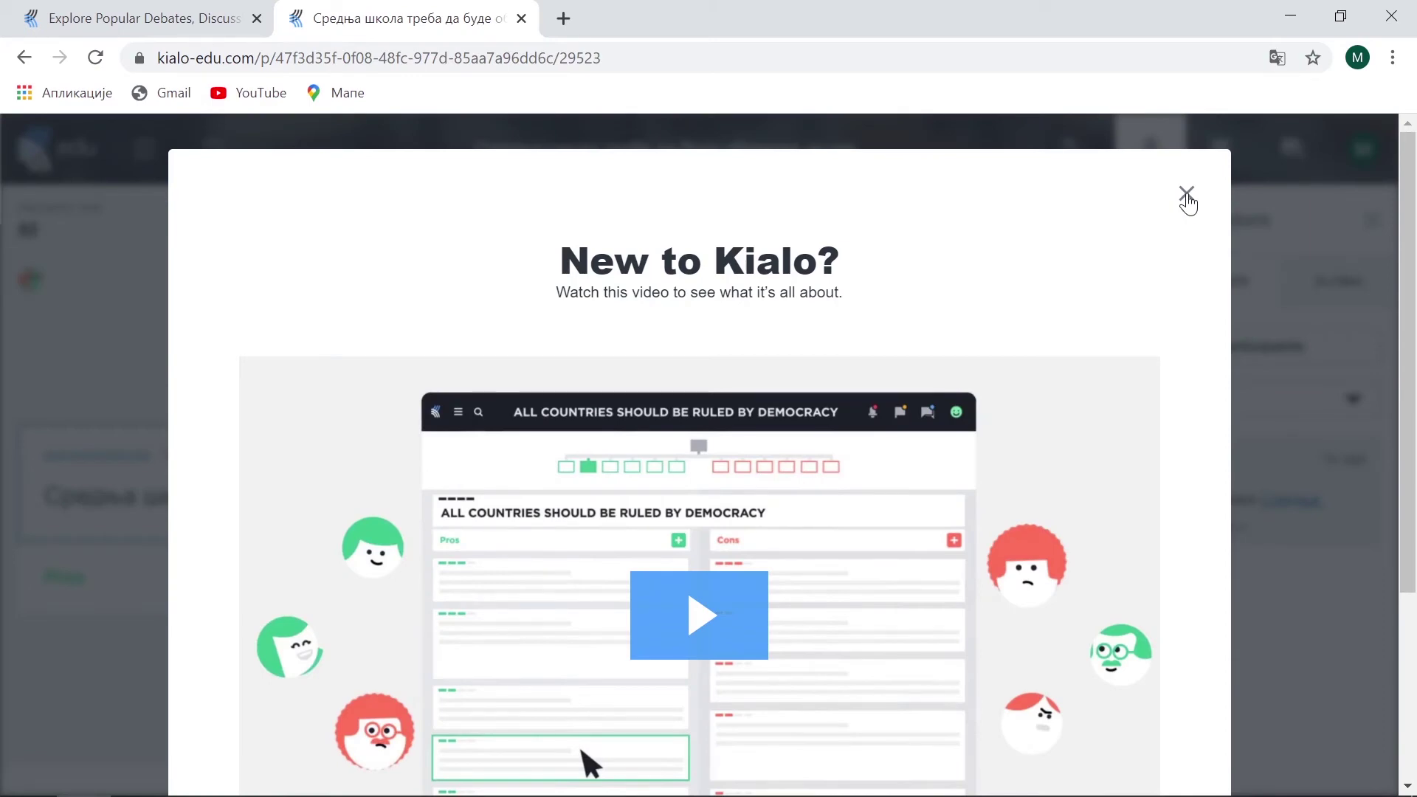
click(1187, 198)
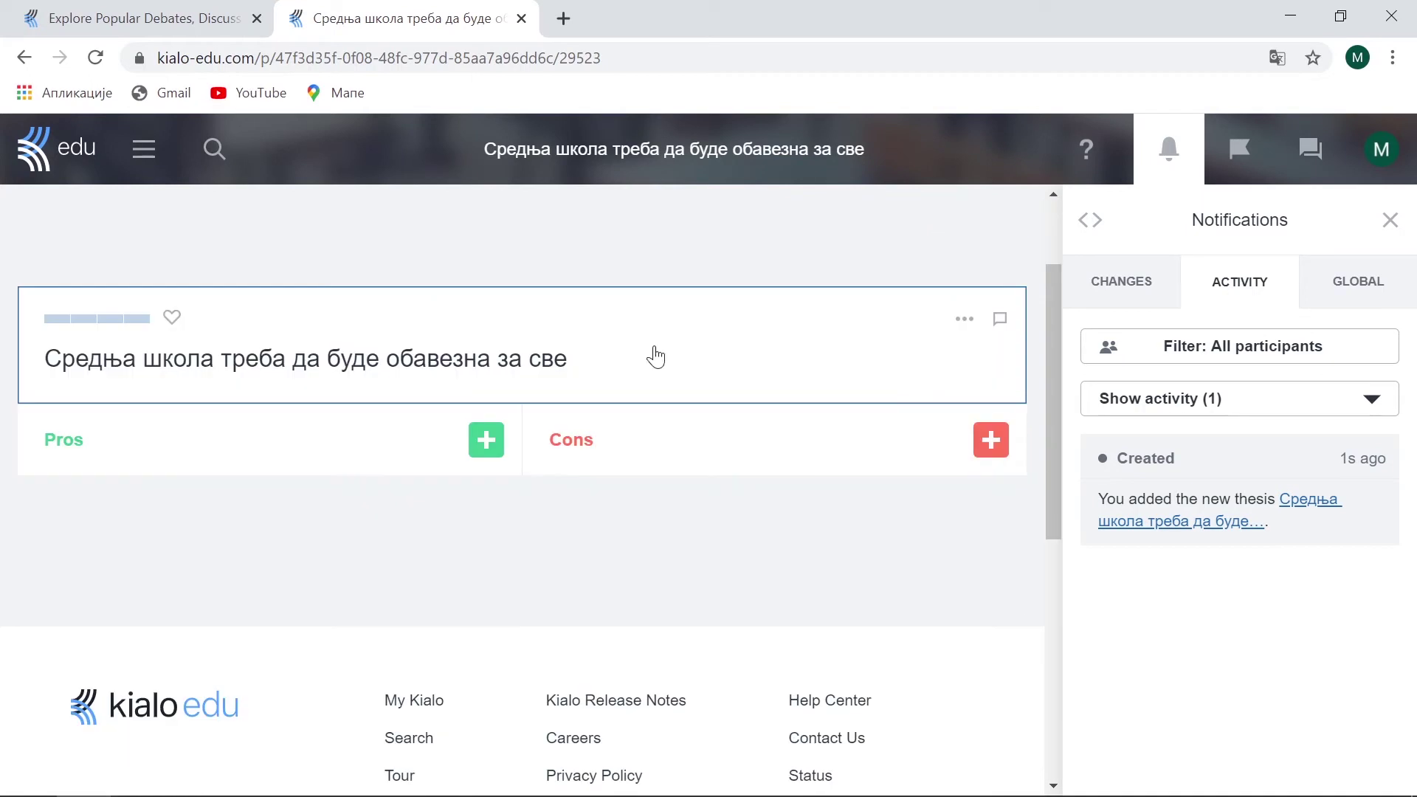
Add the pro claim "Веће образовање свих људи у нашој земљи." beneath the thesis and save it.
click(486, 445)
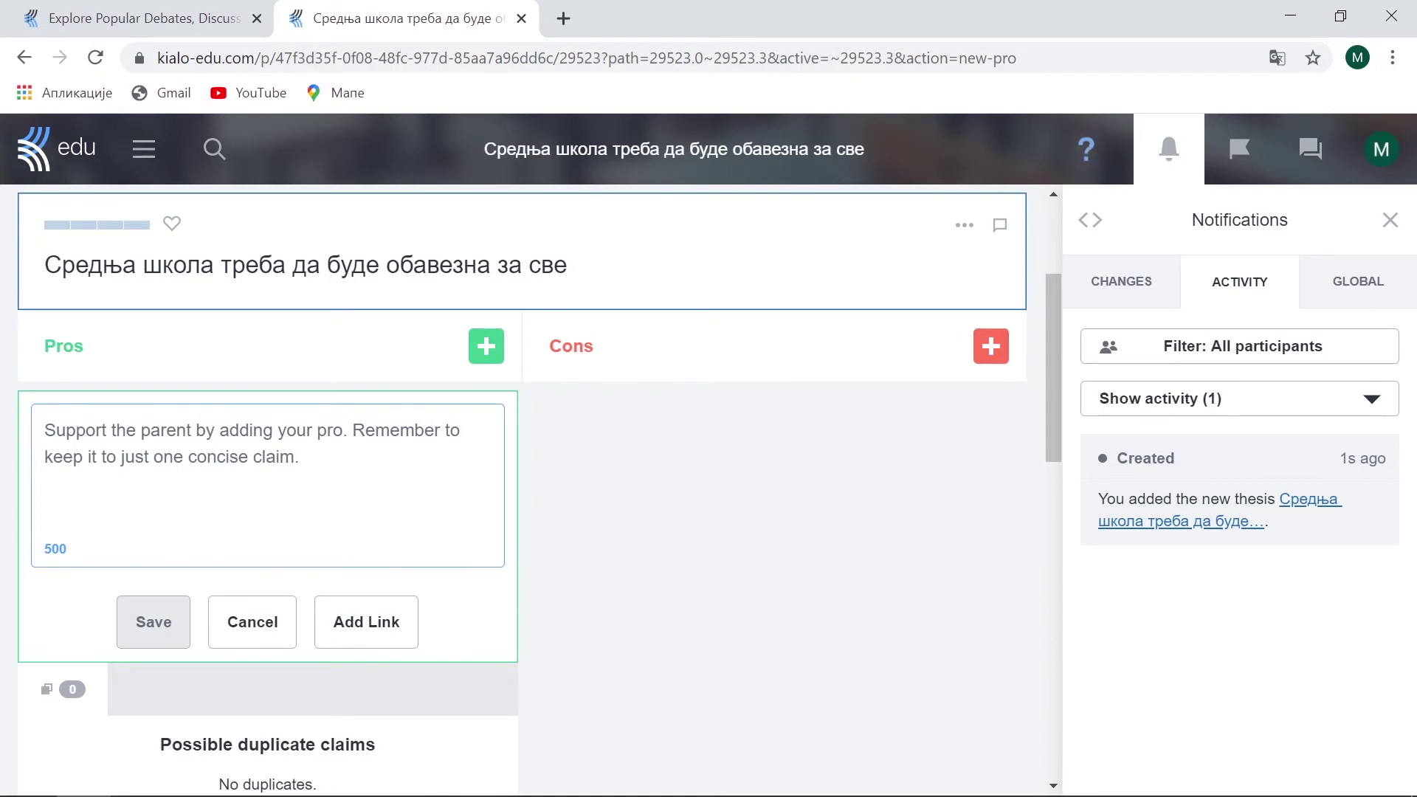
text(Веће образовање свих )
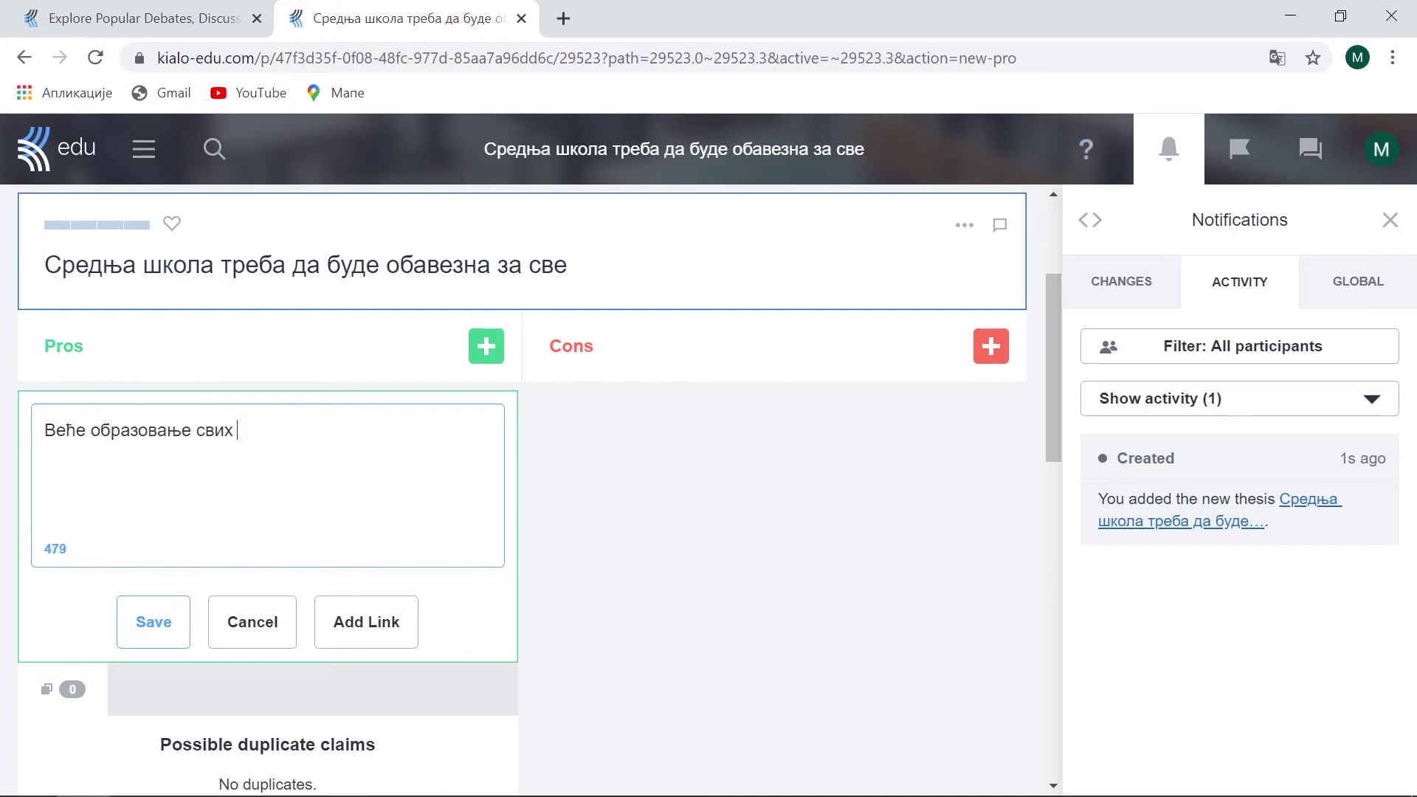
text(људи у нашој)
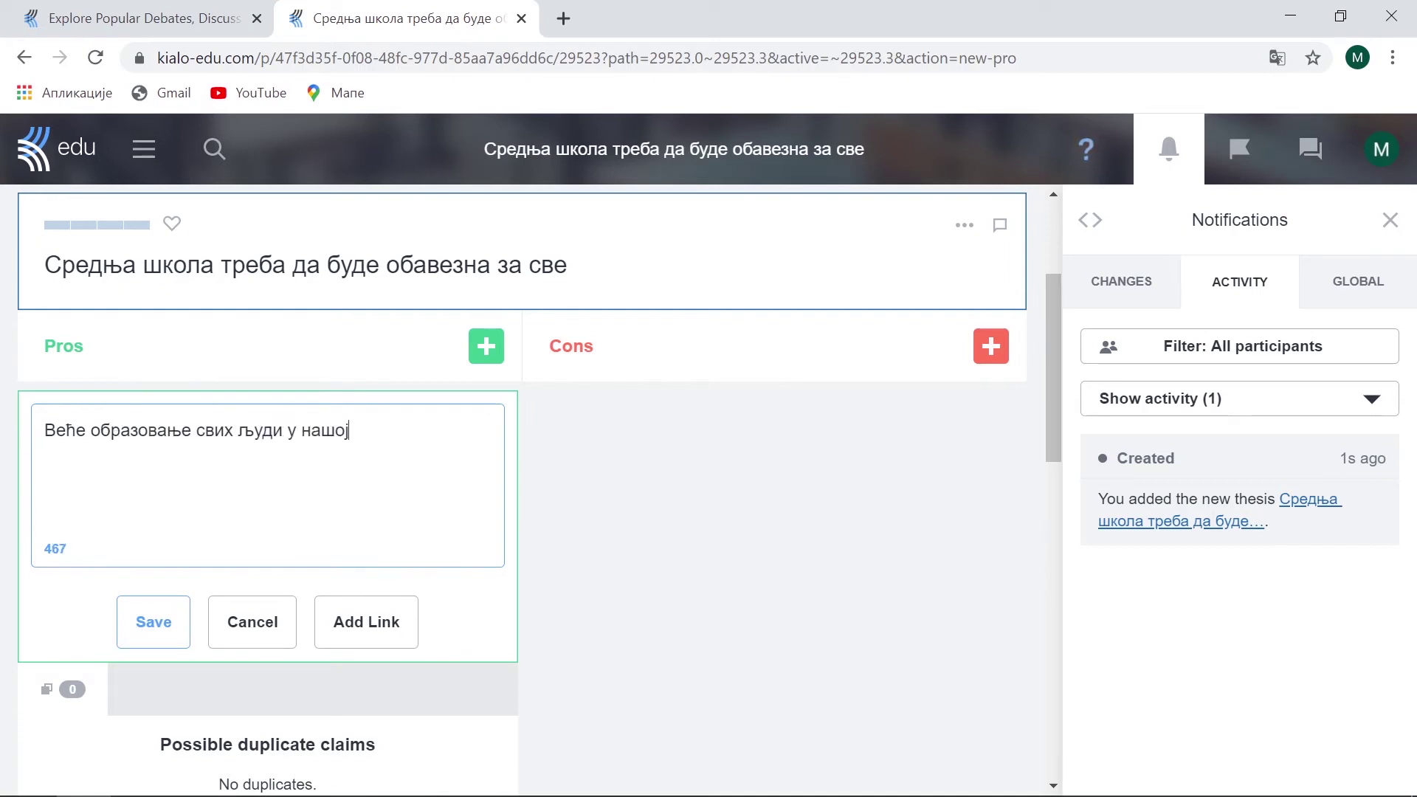
text( земљи.)
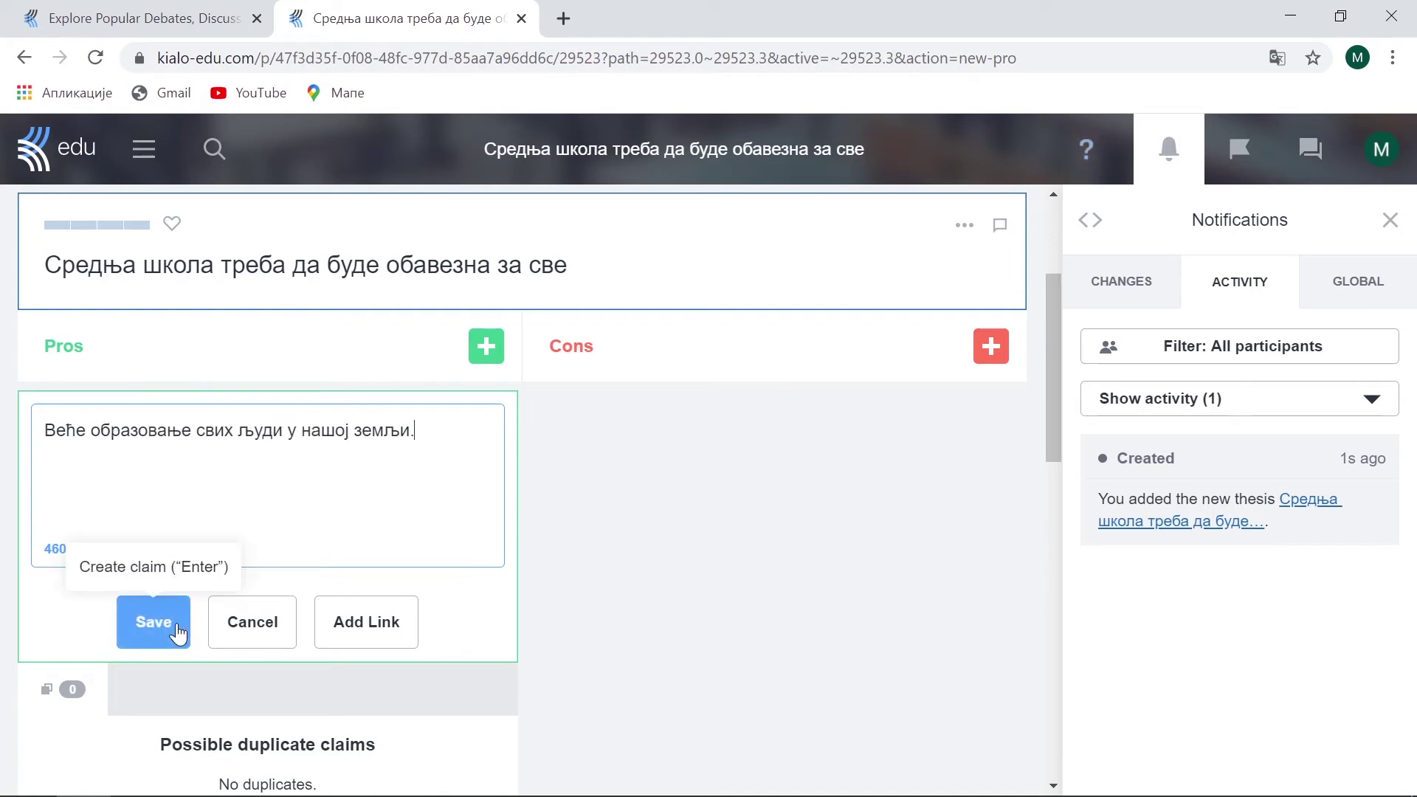
click(180, 630)
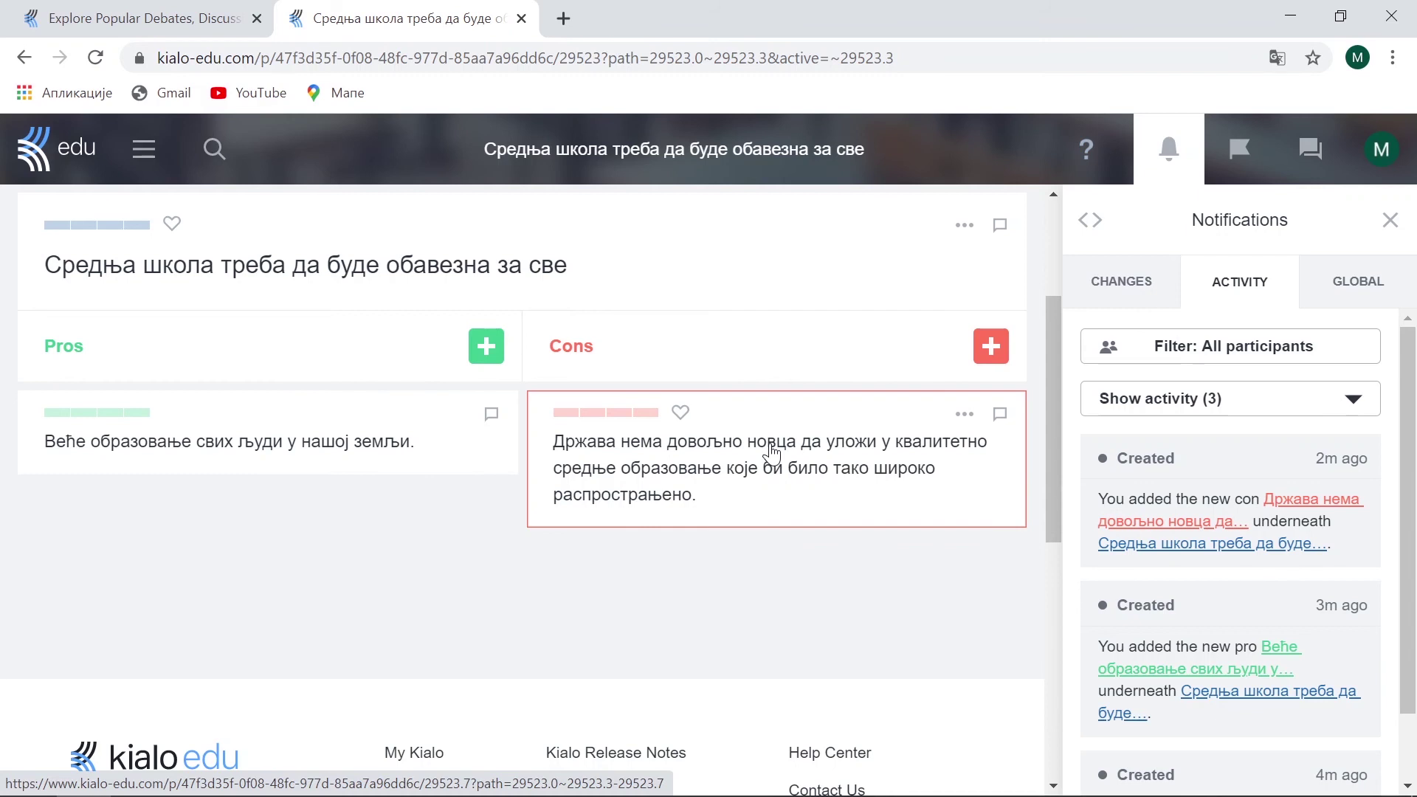
Reopen the compulsory secondary school discussion from My Kialo and go to its invitation and permission settings.
click(1316, 157)
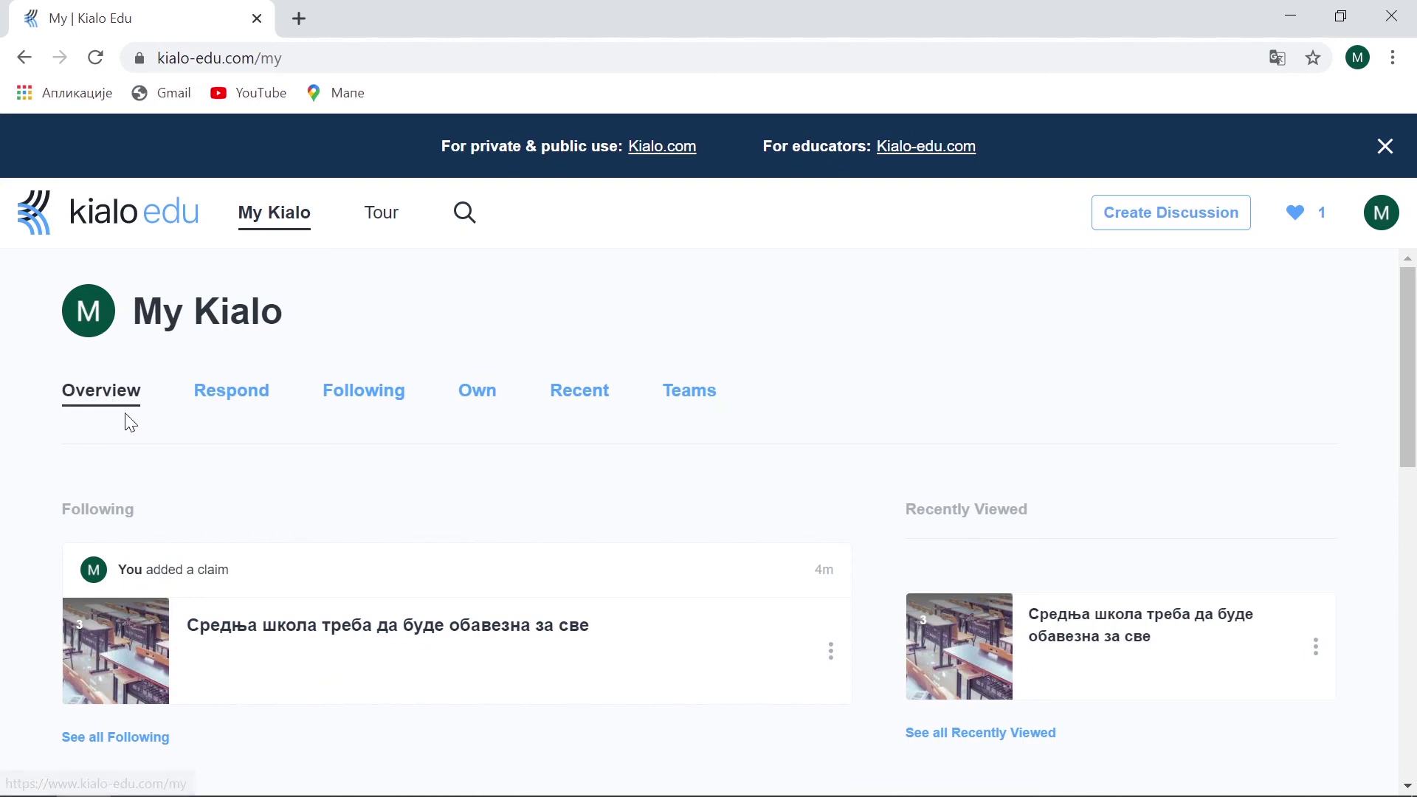
click(831, 651)
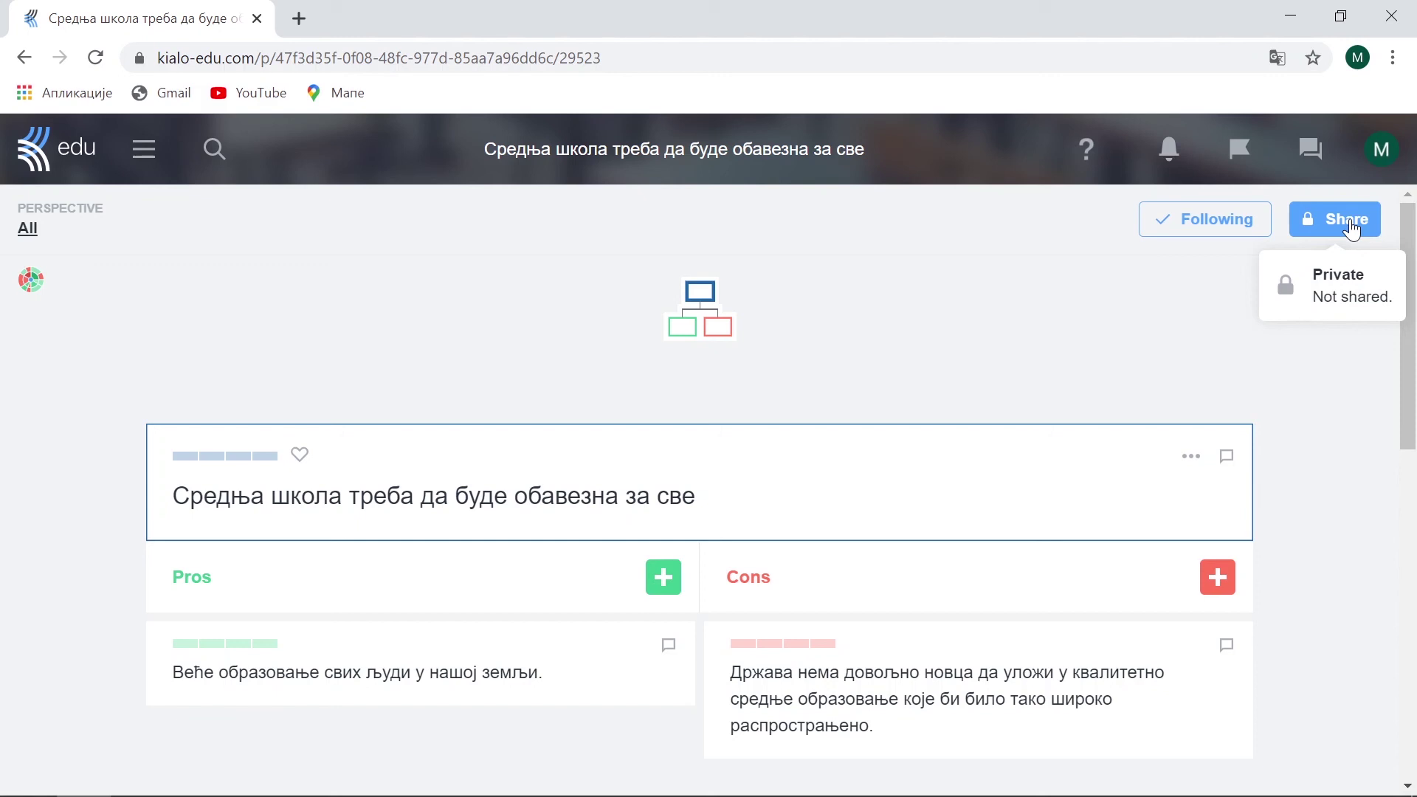
click(1352, 229)
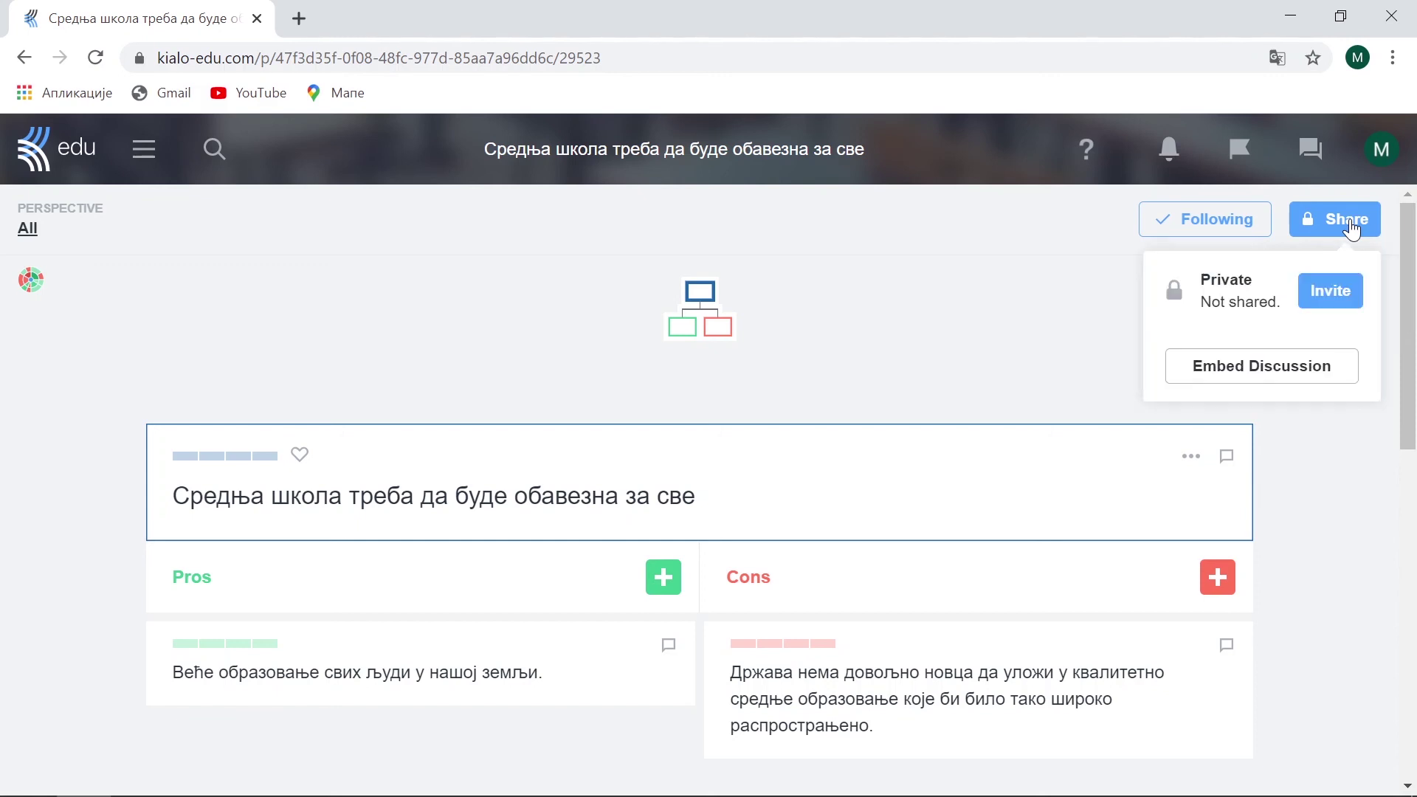
click(1331, 294)
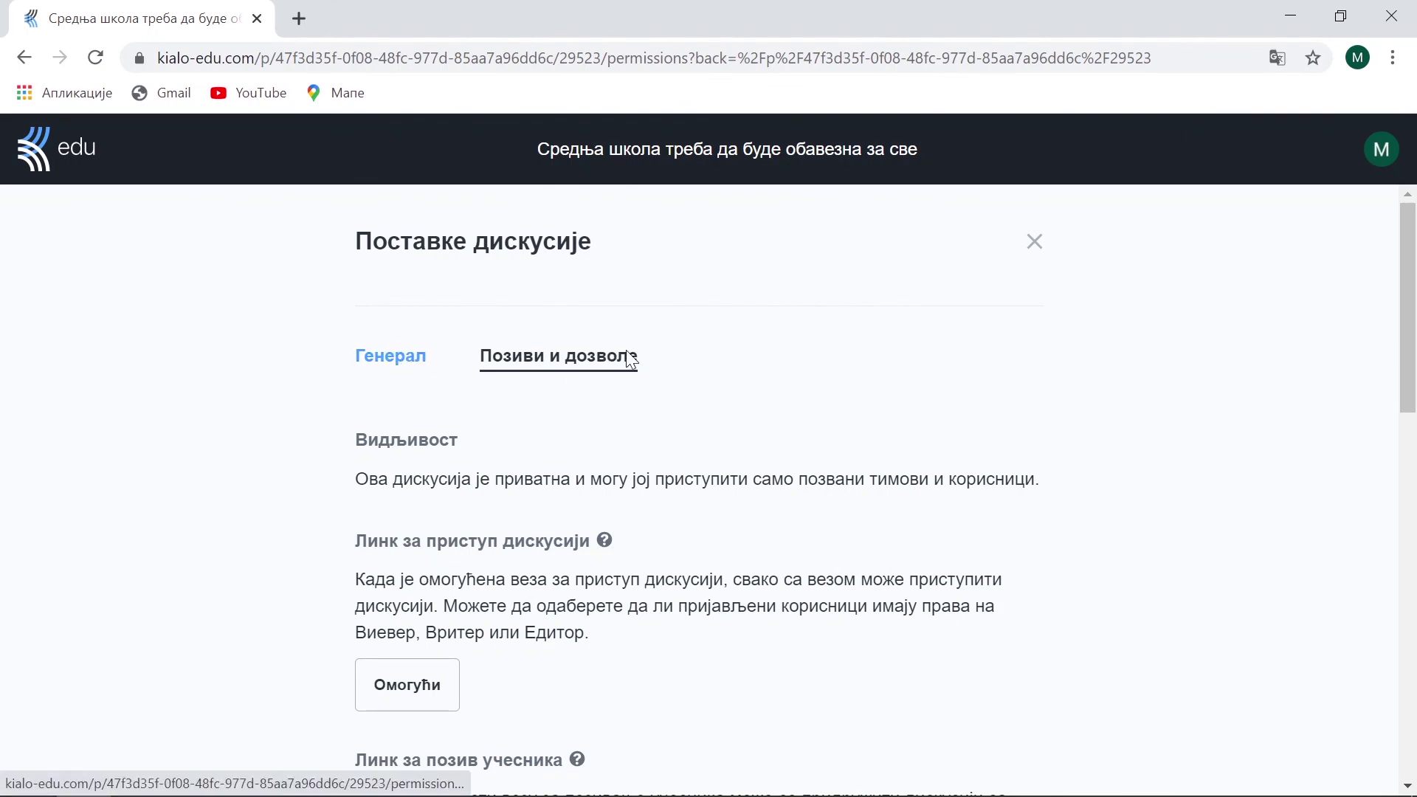
Enable the discussion access link and the participant invite link in the discussion's permissions.
scroll(610, 474, down, 2)
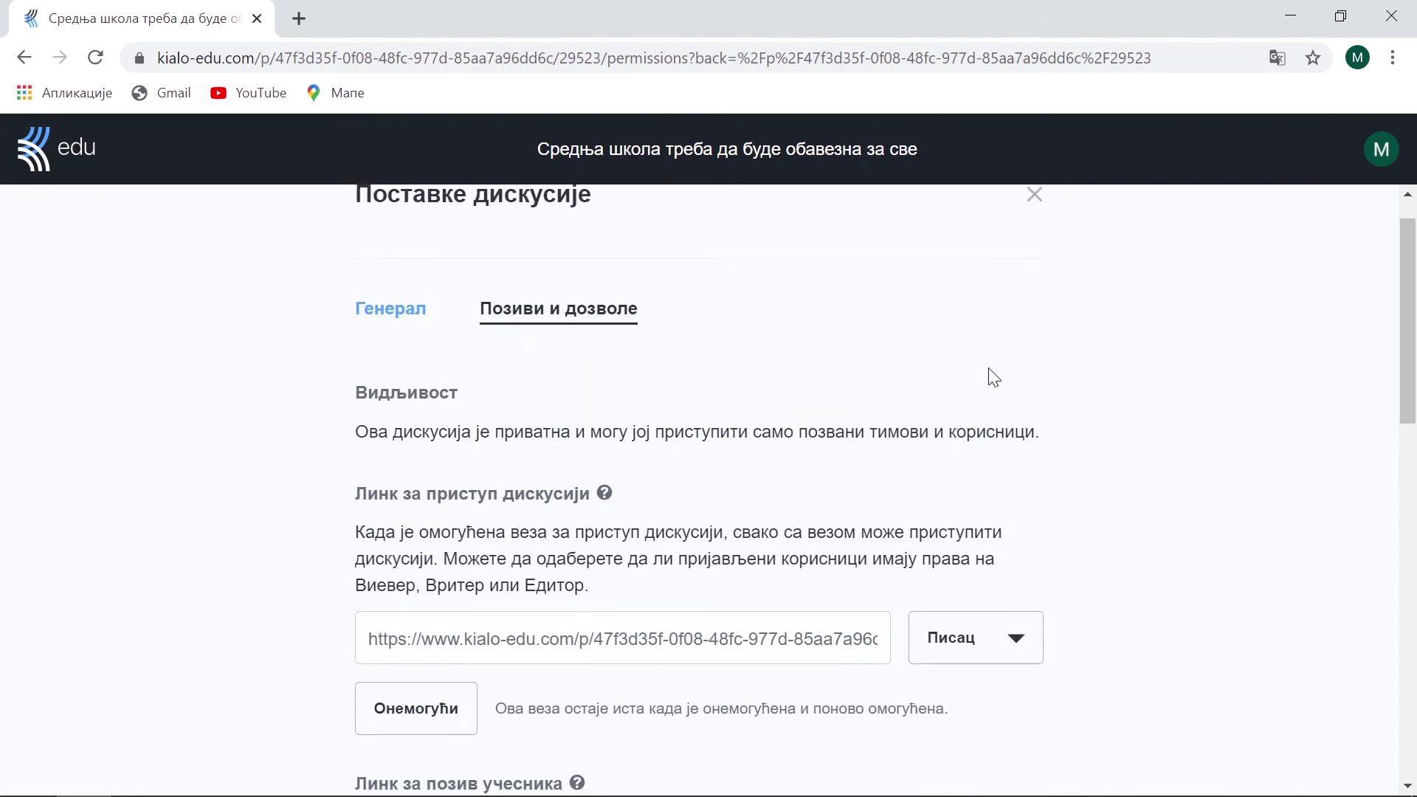
scroll(989, 374, down, 1)
scroll(993, 376, down, 1)
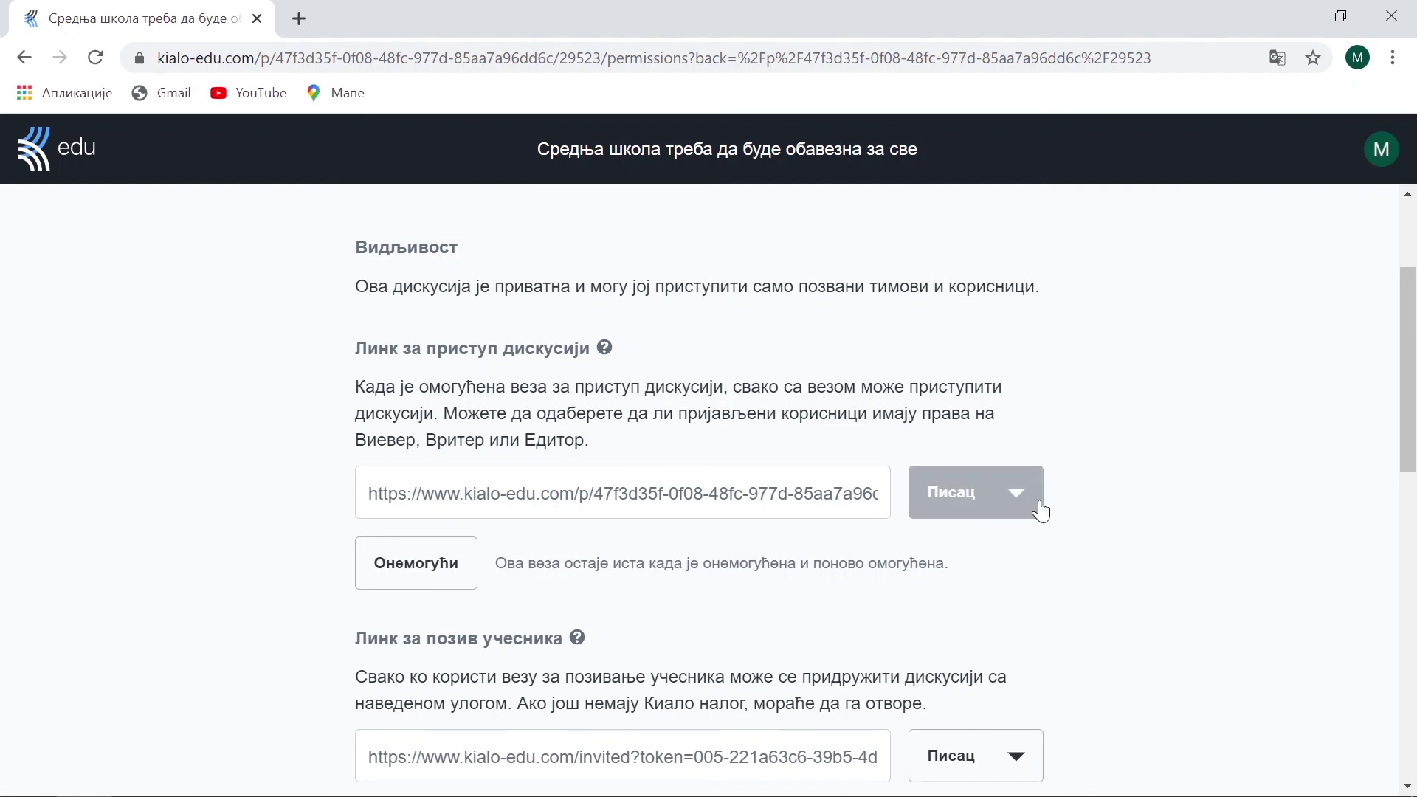
scroll(1041, 510, down, 4)
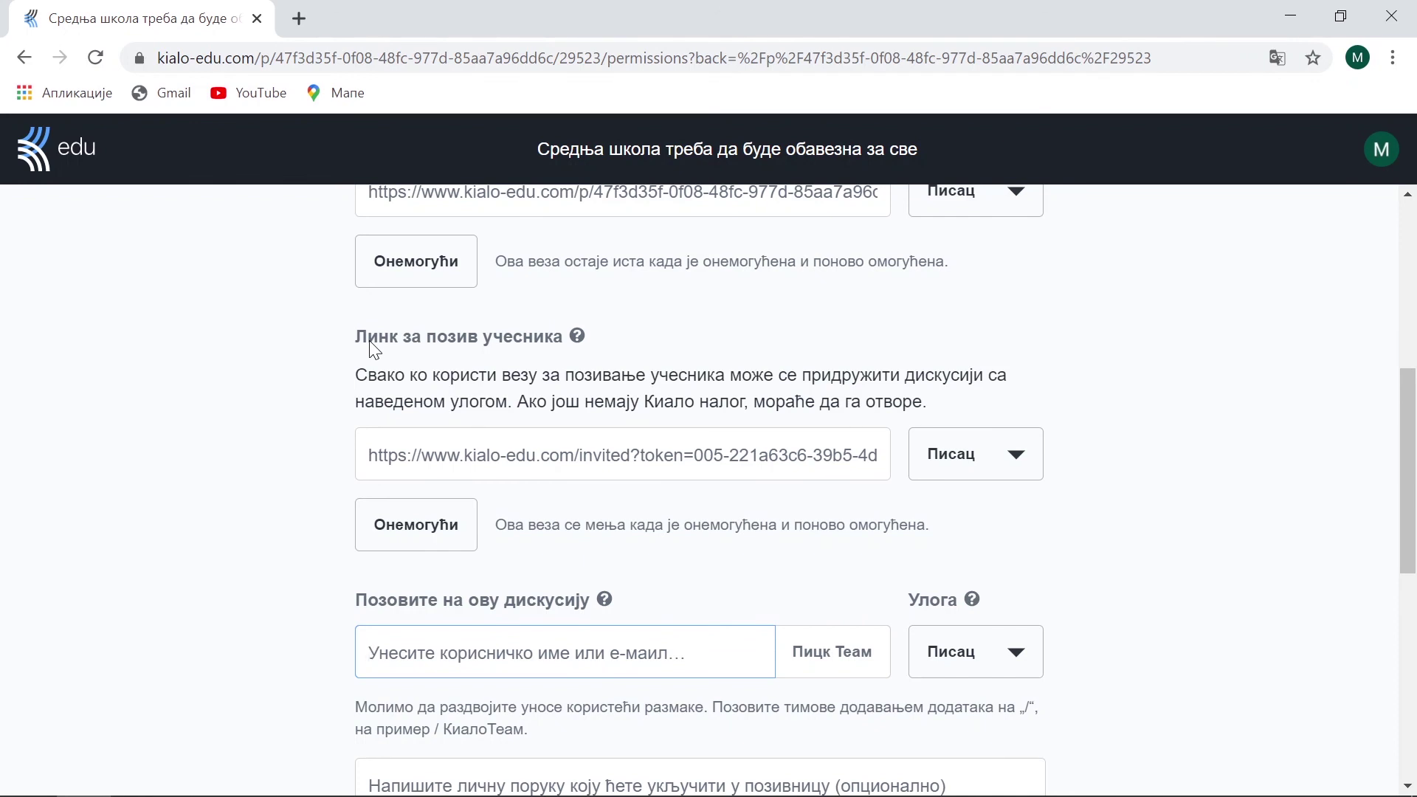
scroll(1021, 390, down, 1)
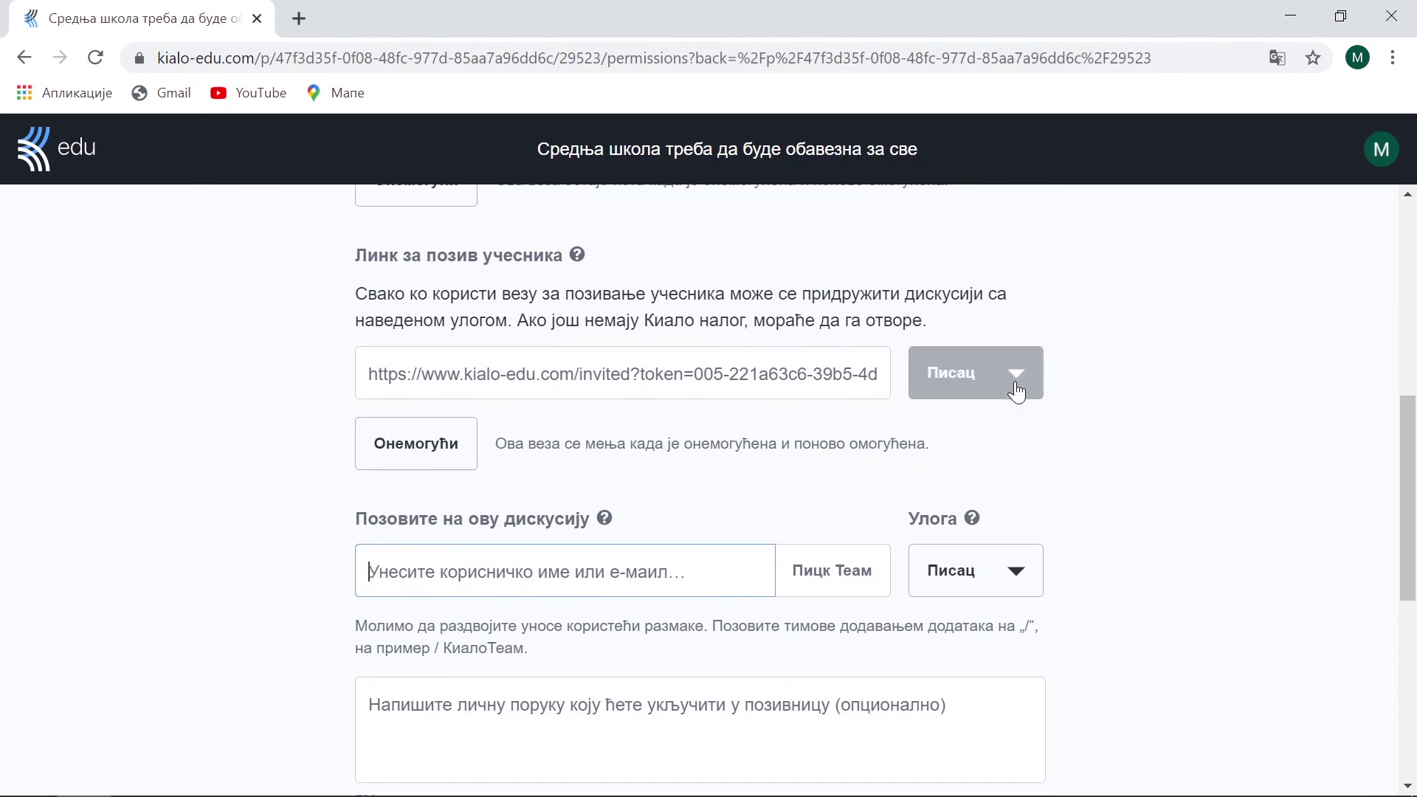
Disable the participant invite link, enable it again to generate a new one, and select the new link's address.
click(413, 443)
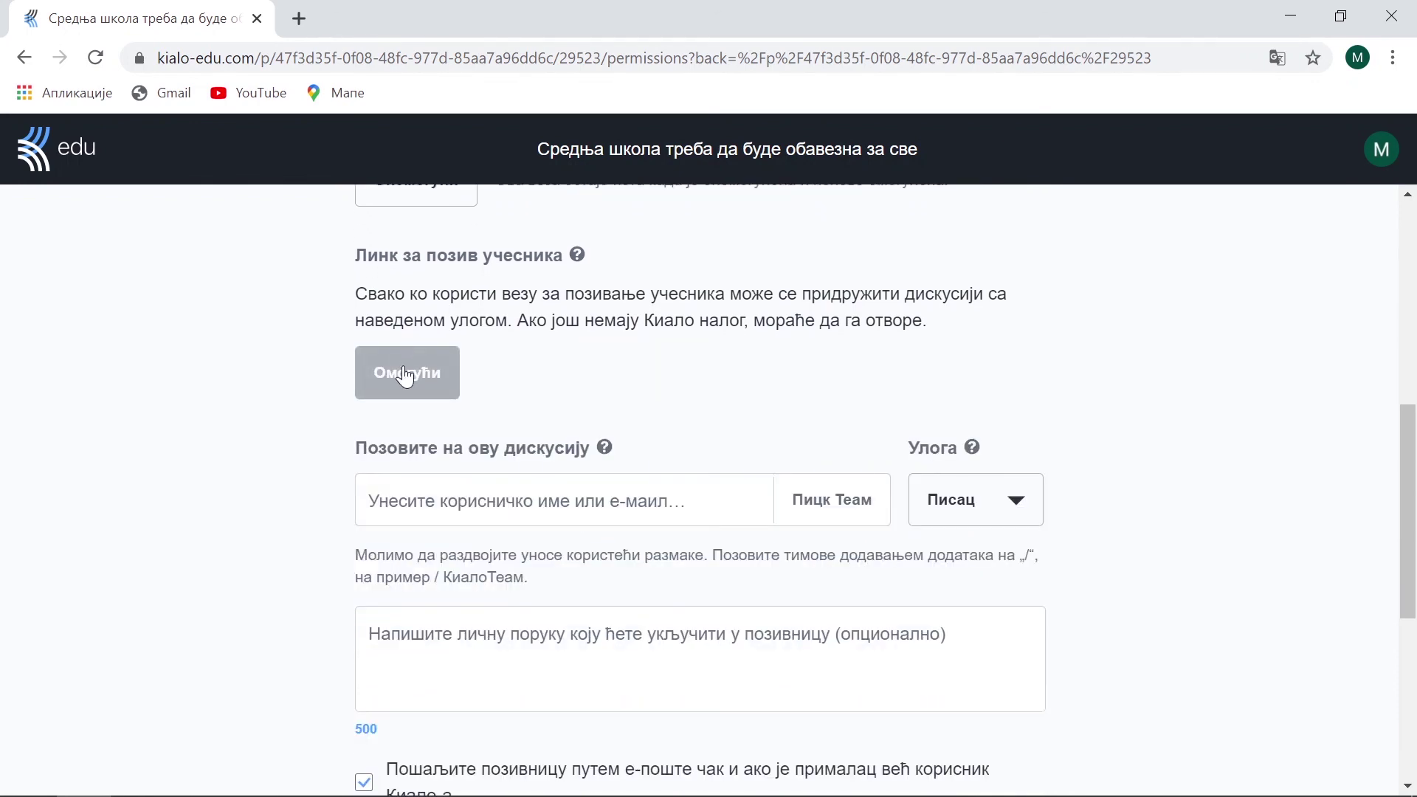
click(404, 379)
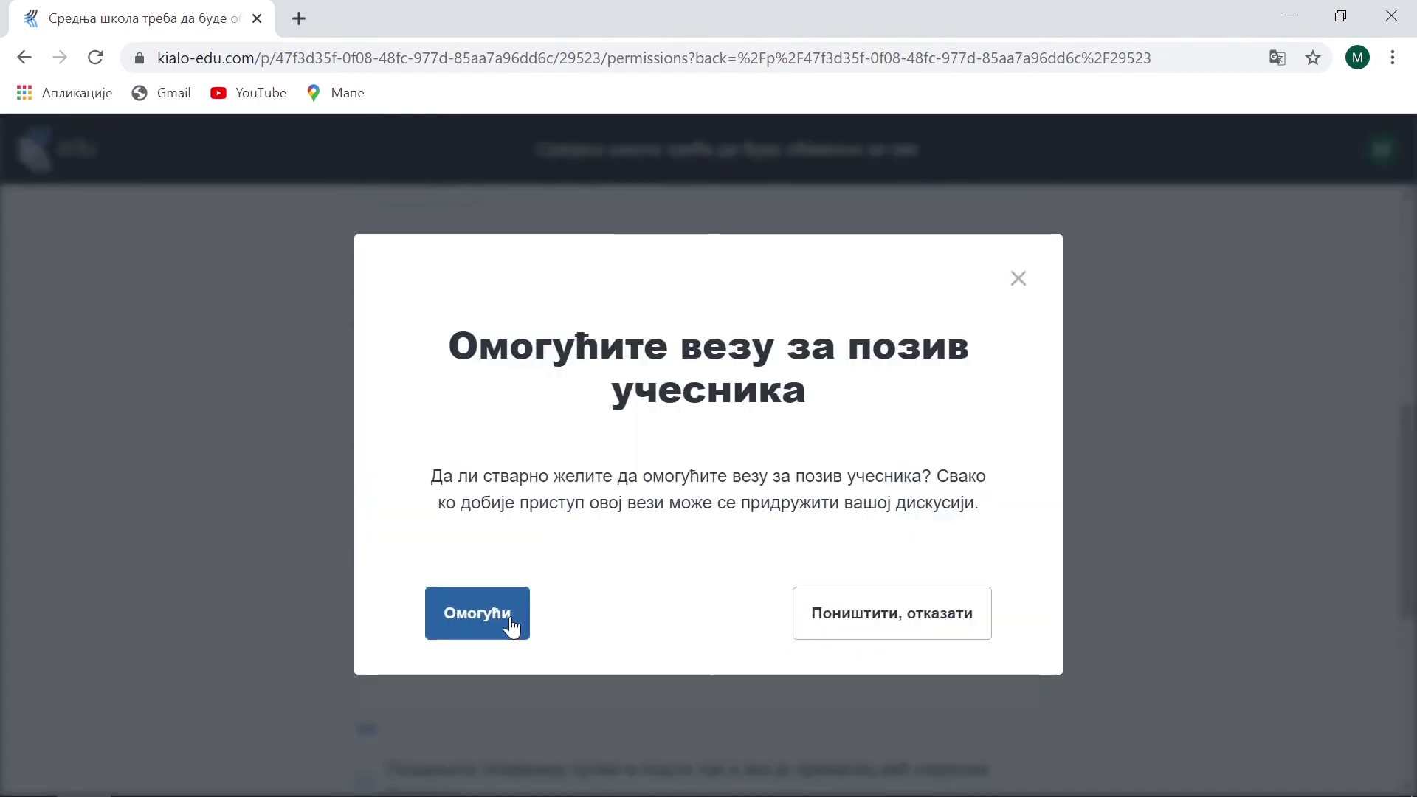
click(511, 626)
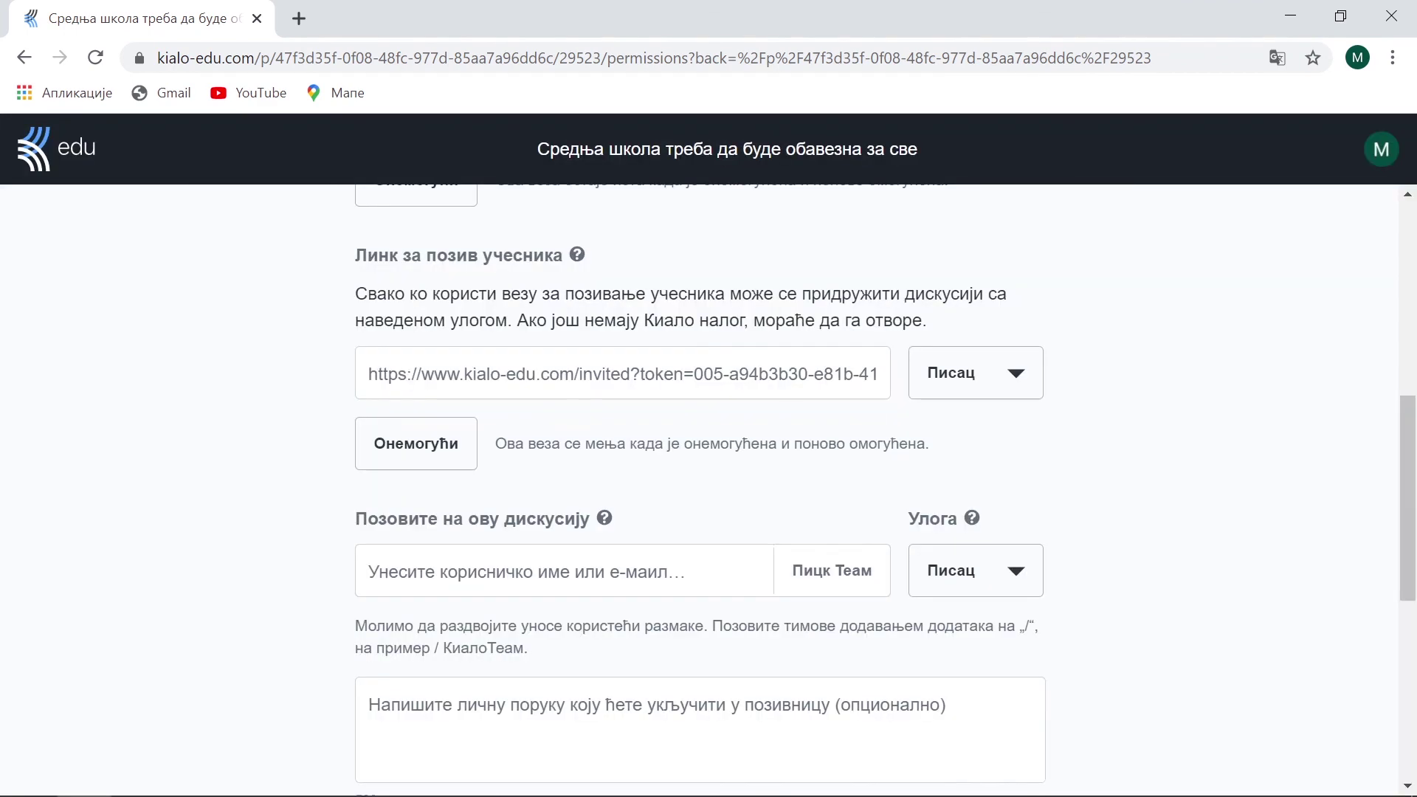
click(624, 374)
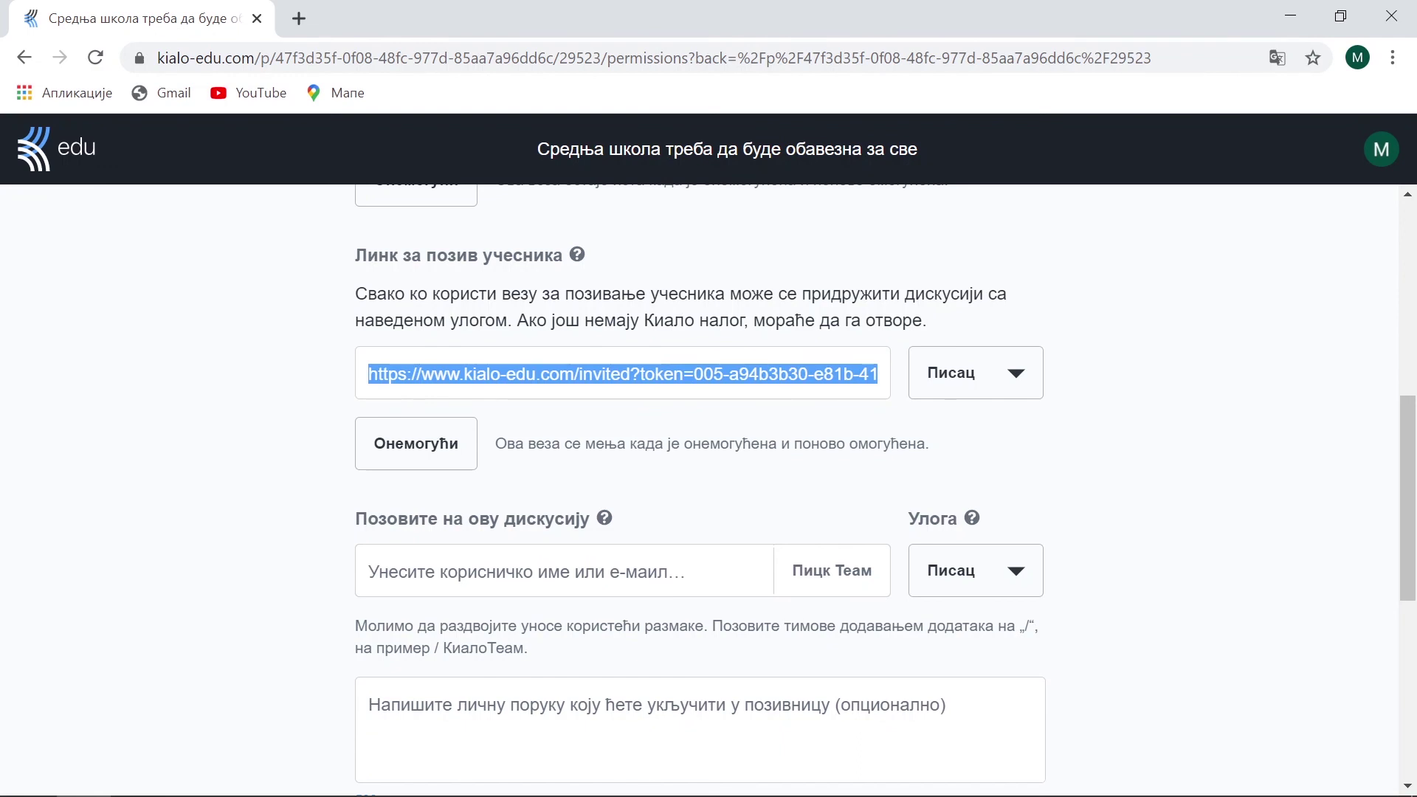
Look over the invite link's role setting and the form for inviting people by username or e-mail with a personal message.
click(1001, 378)
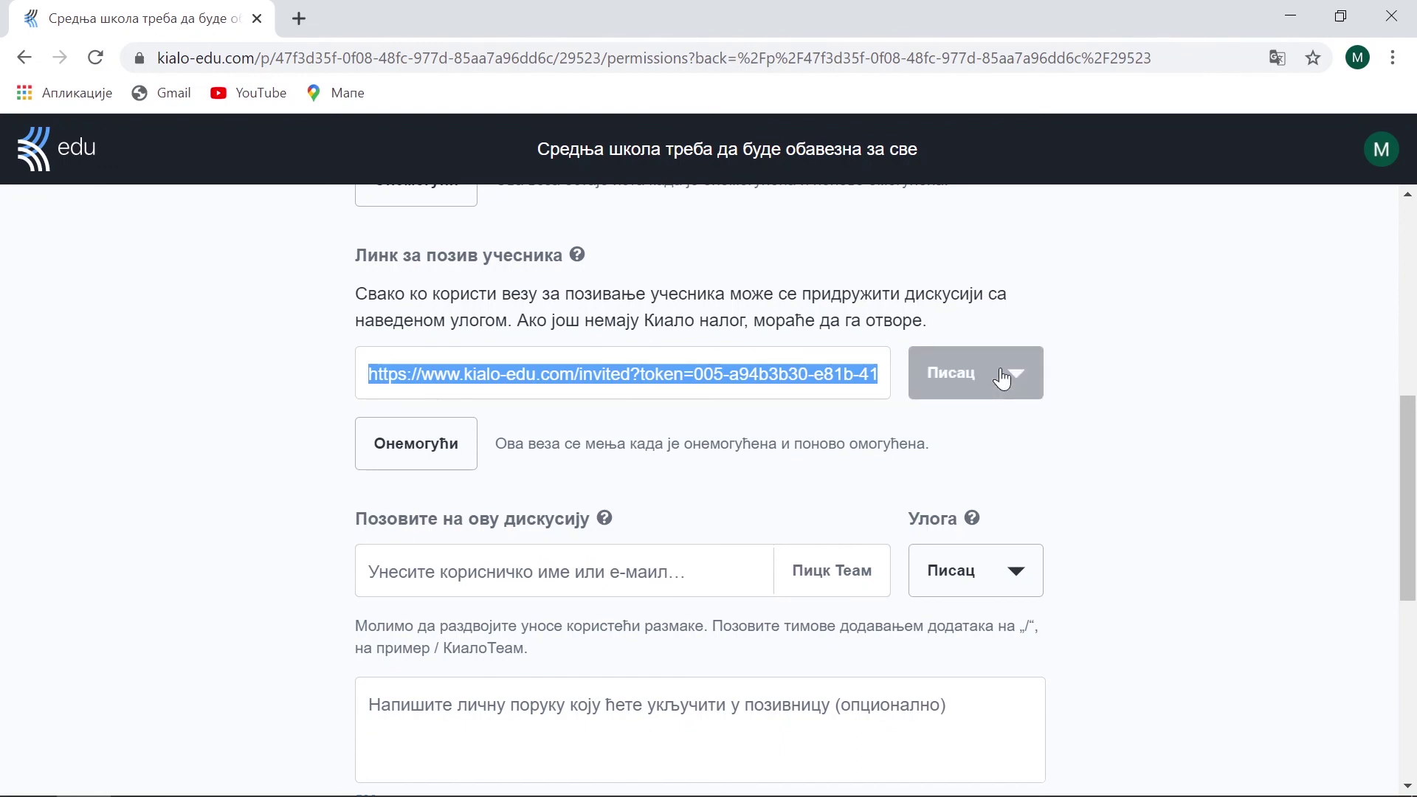
click(530, 572)
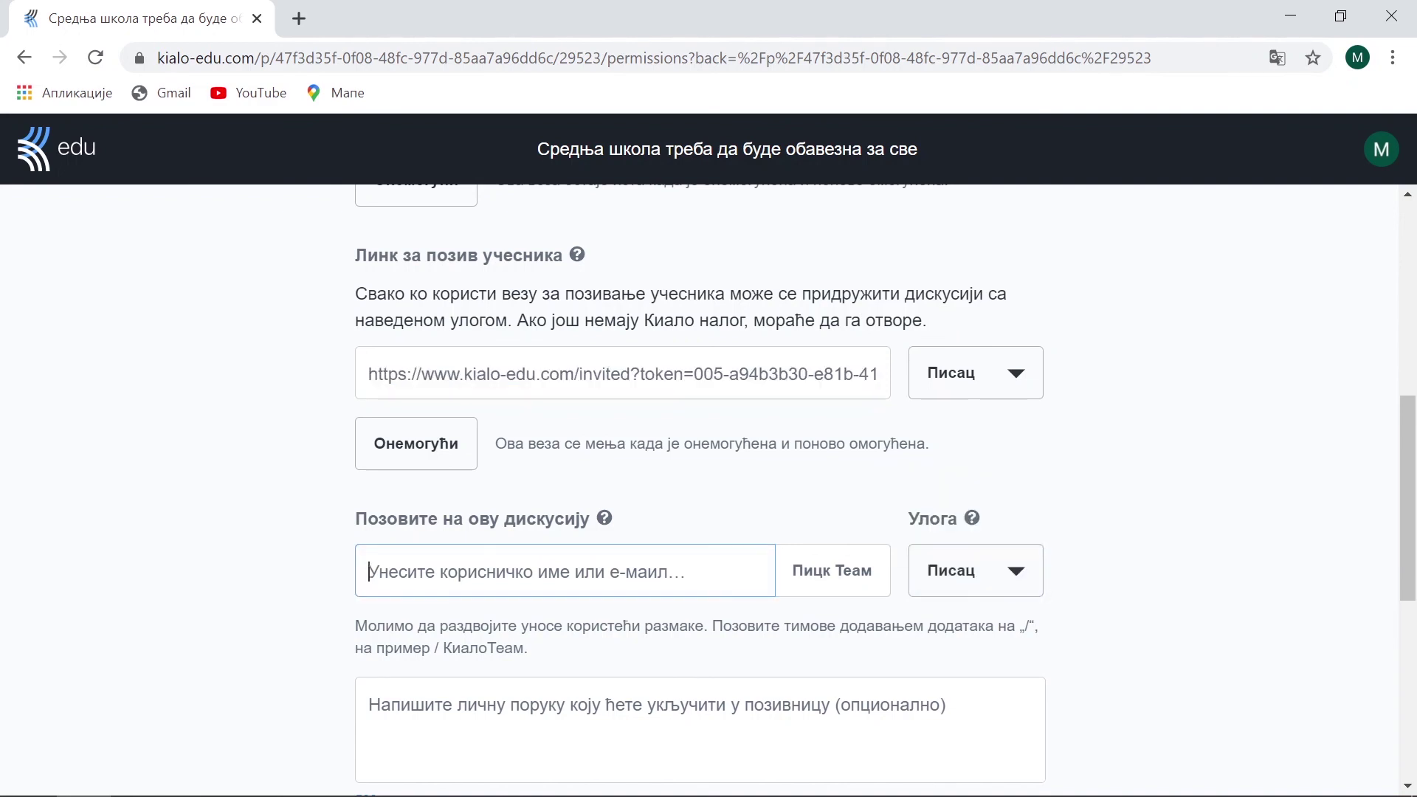
click(767, 726)
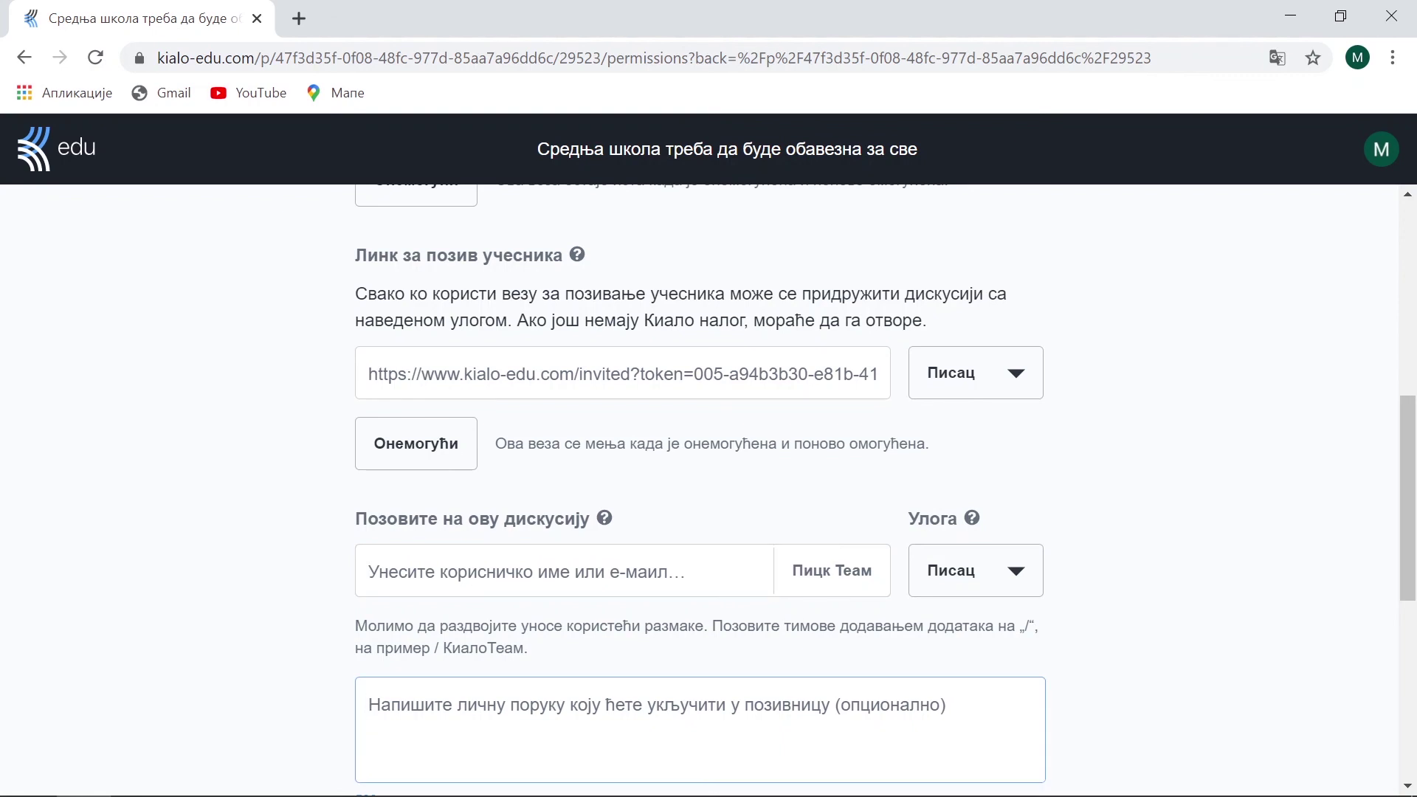
scroll(807, 734, down, 5)
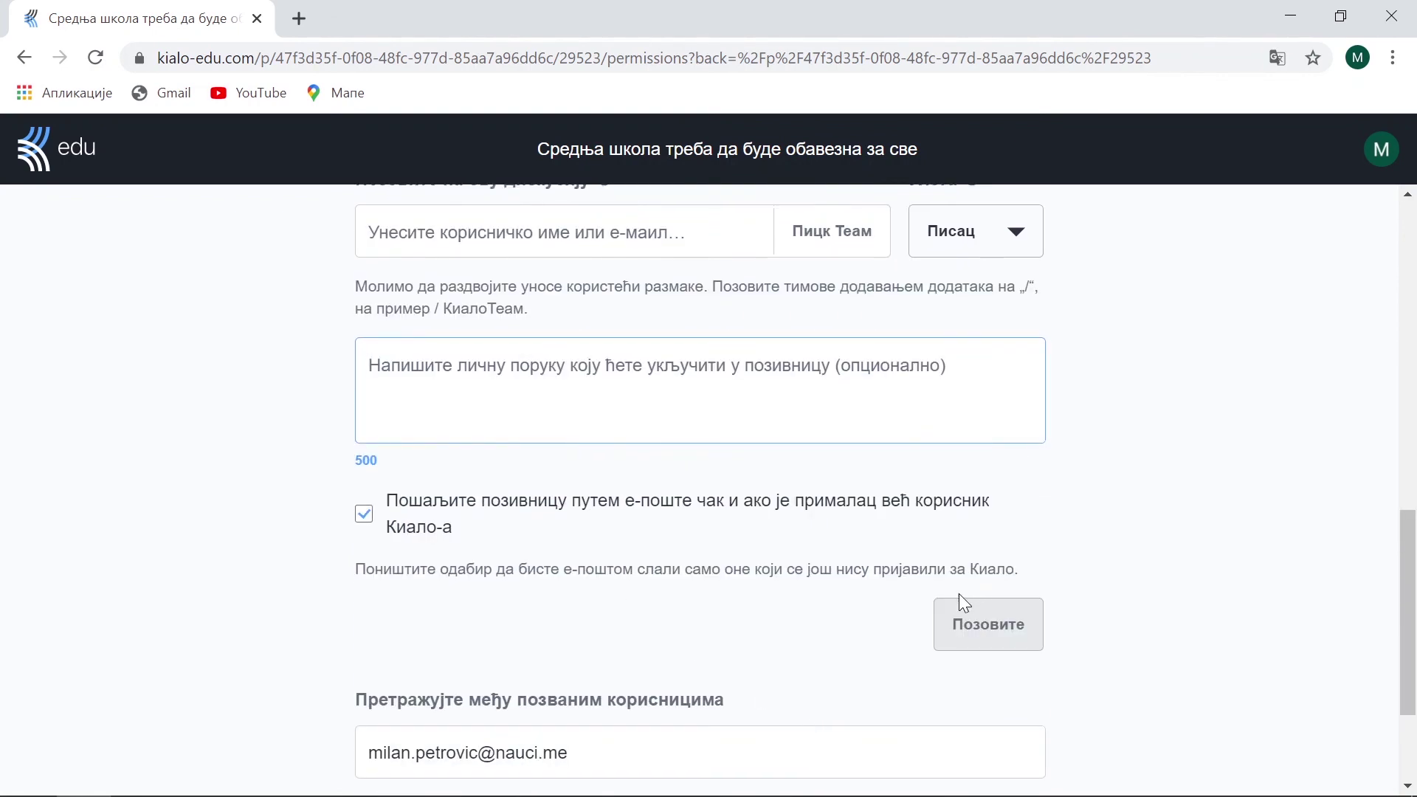
scroll(412, 286, up, 12)
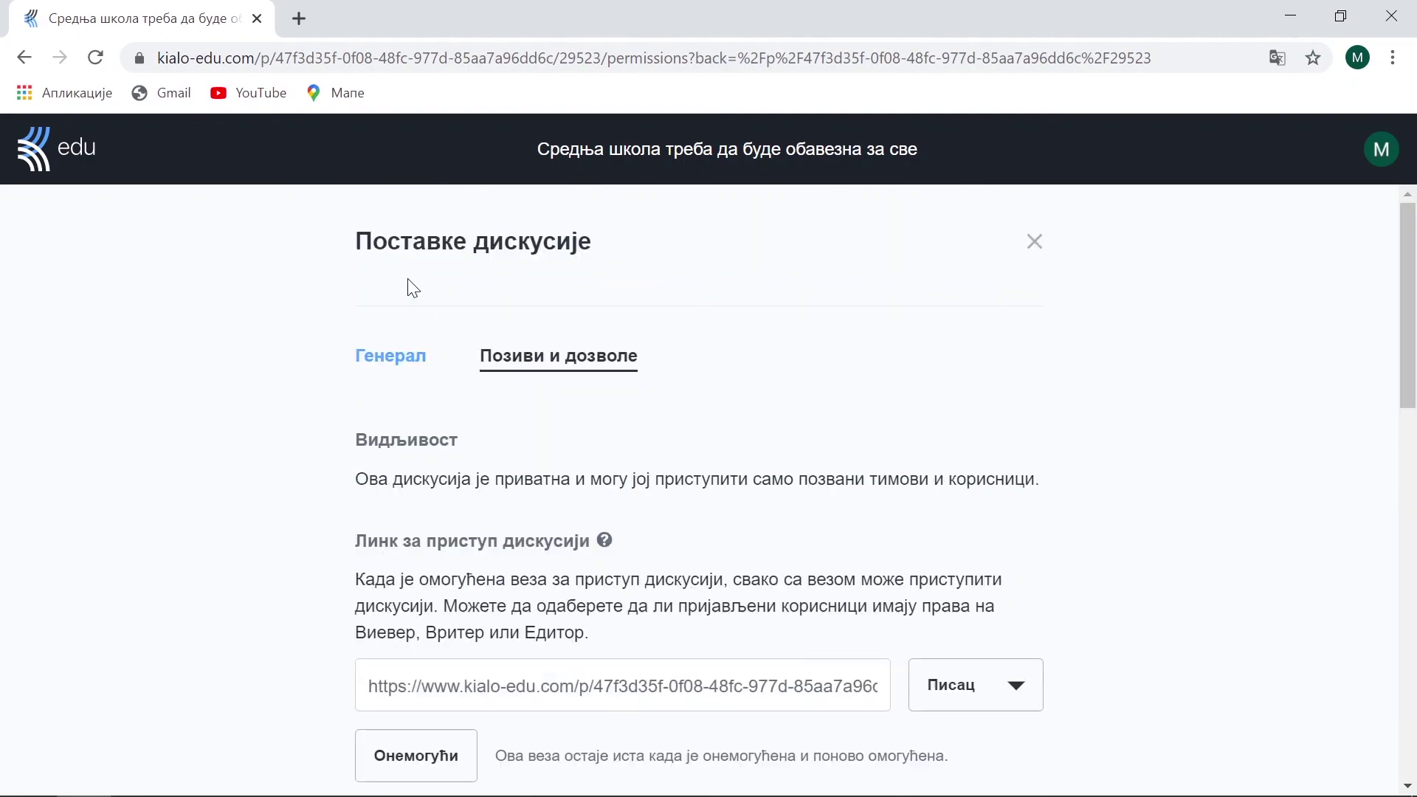